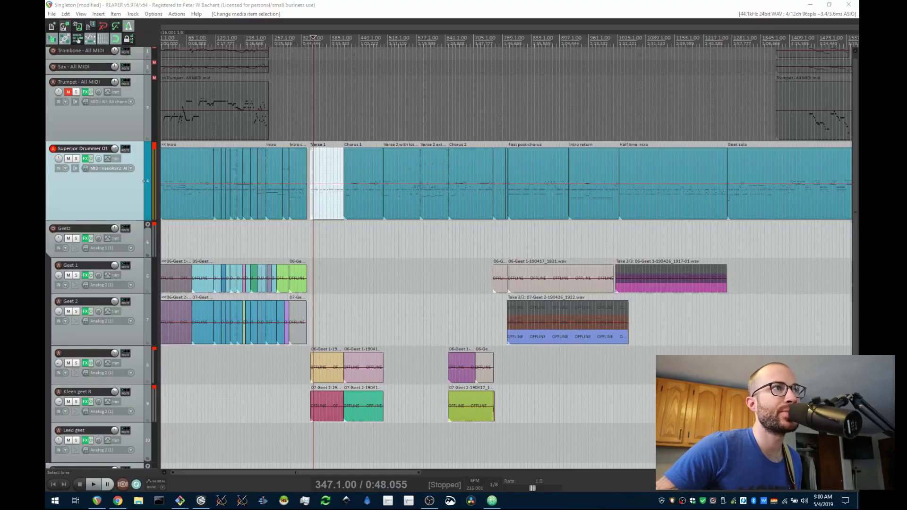
- Start a time selection in the ruler from Verse 1 toward Chorus 2
drag(309, 47, 497, 75)
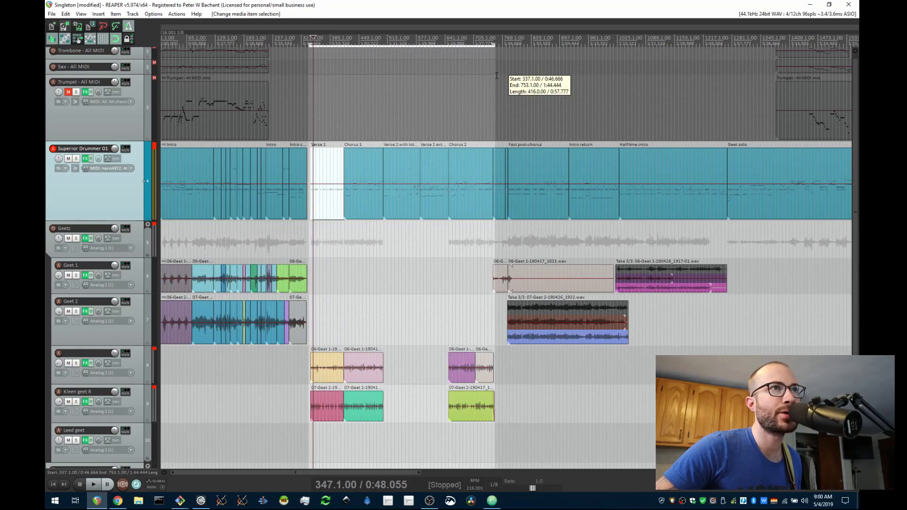
- Zoom the arrange view around the 337.1–753.1 Verse 1 to Chorus 2 range
scroll(539, 180, down, 3)
scroll(469, 218, up, 4)
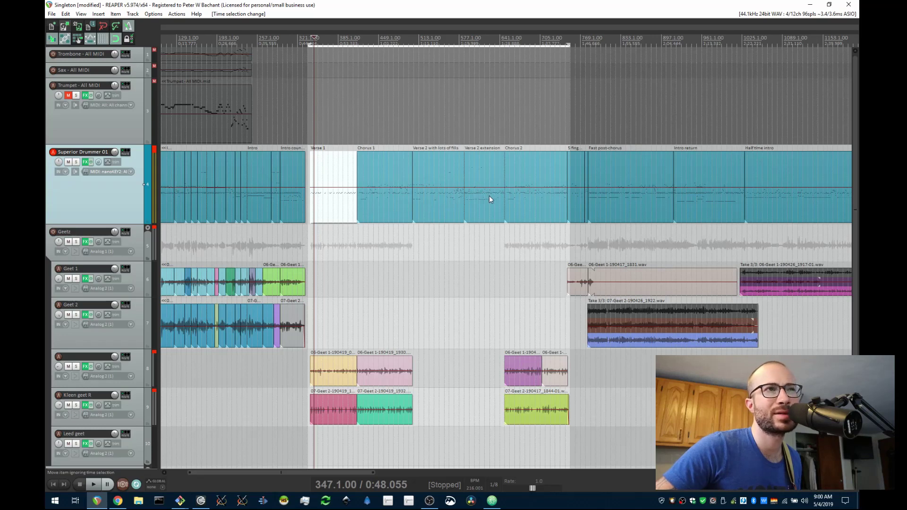
scroll(527, 188, up, 2)
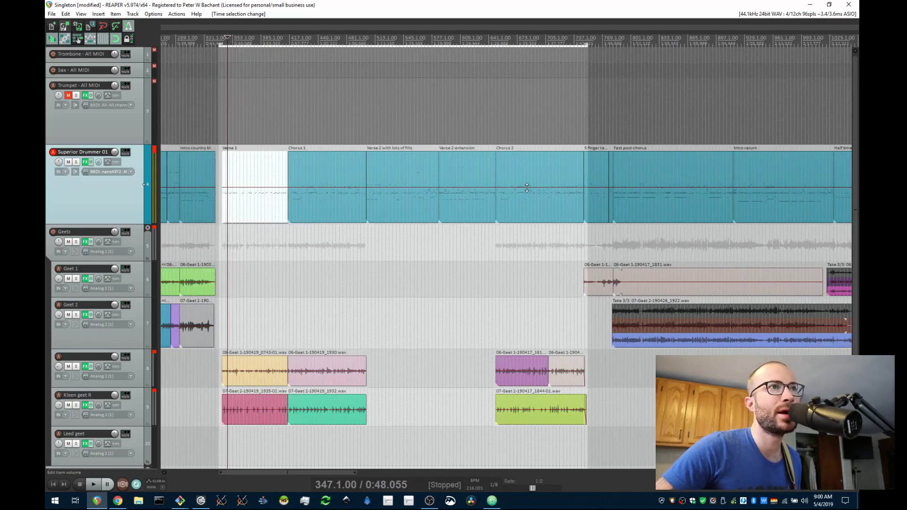
scroll(527, 188, down, 3)
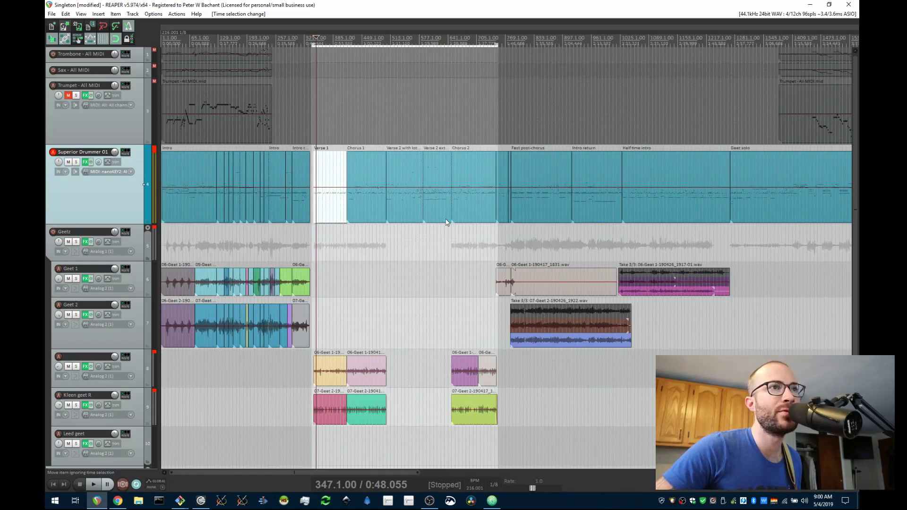
scroll(318, 170, up, 2)
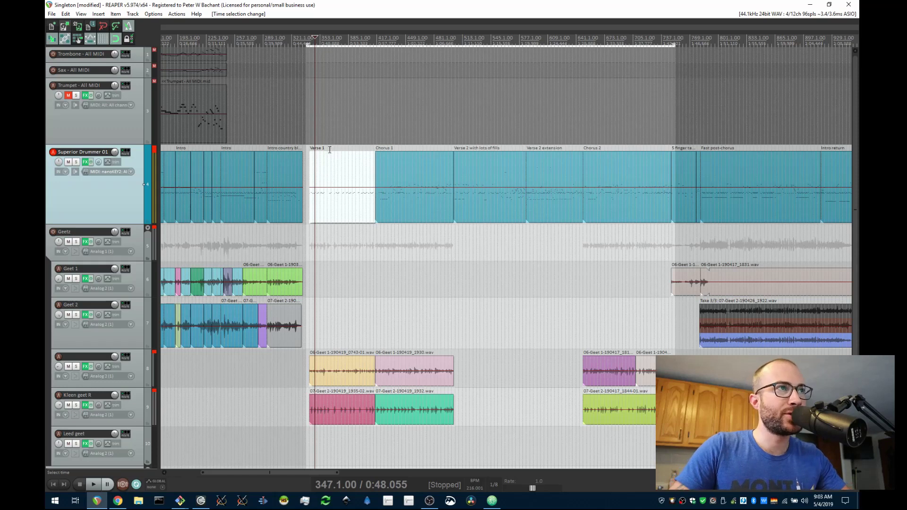
- Open the Verse 1 drum MIDI take in the MIDI editor and solo the Superior Drummer track
scroll(316, 345, up, 3)
scroll(316, 340, down, 1)
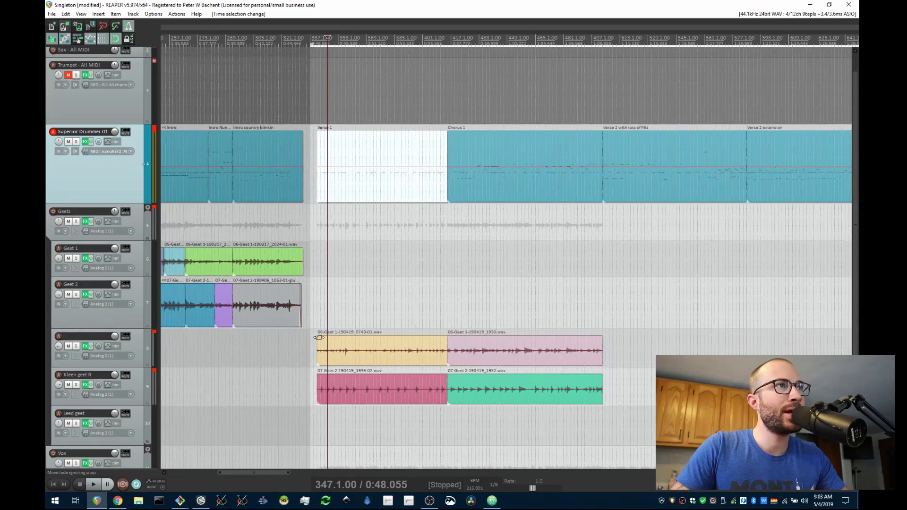
scroll(320, 187, up, 2)
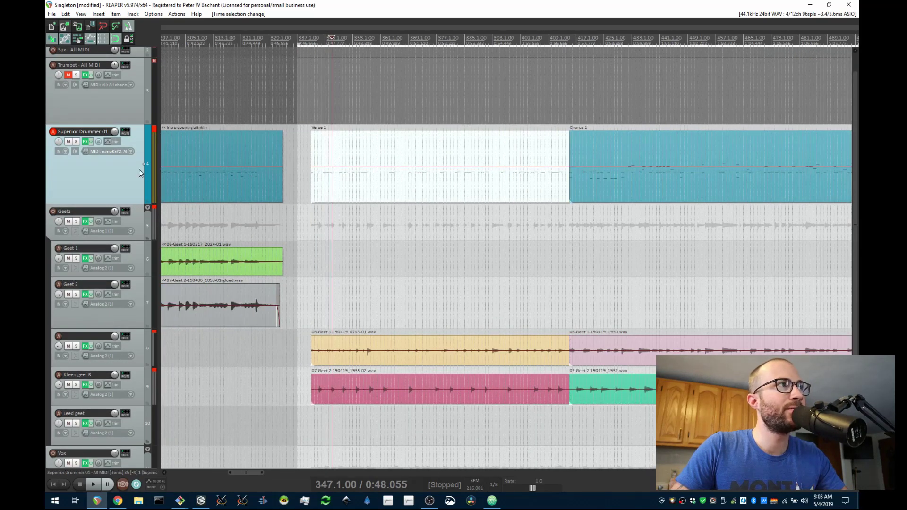
double_click(343, 195)
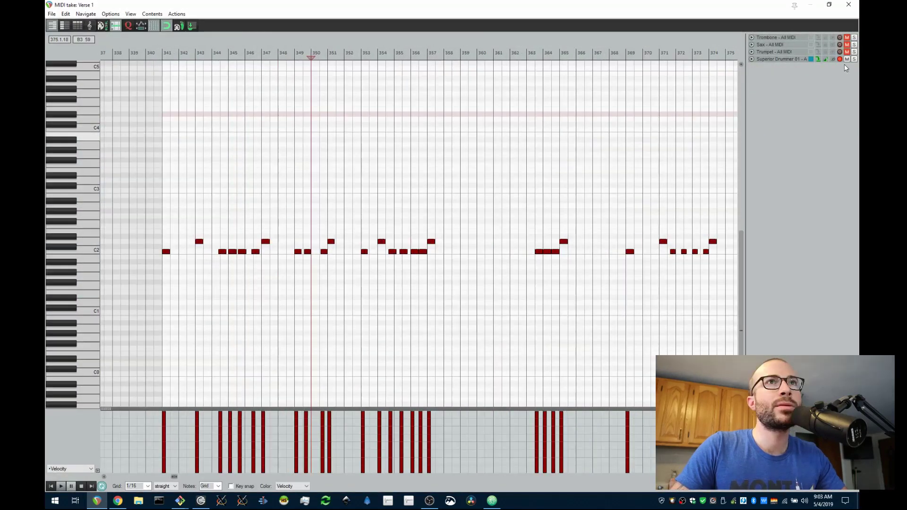
click(855, 61)
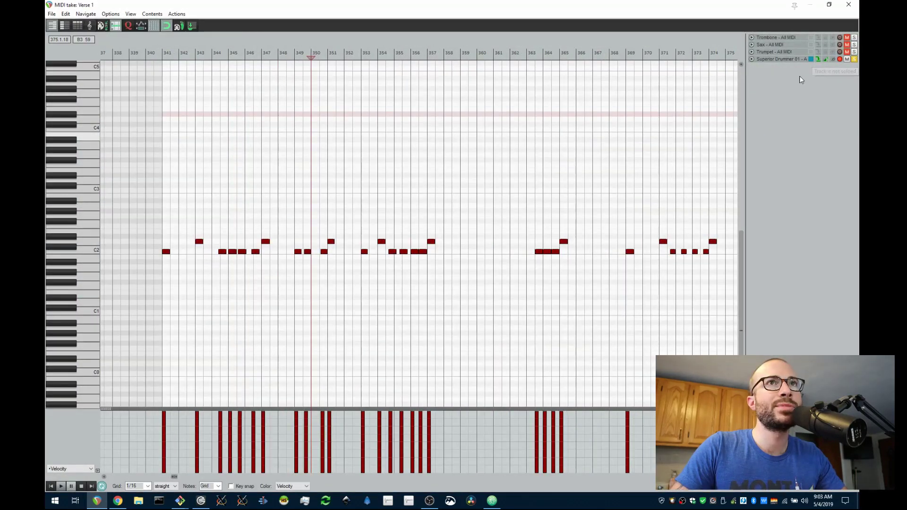
- Zoom and pan the piano roll back to the start of the Verse 1 item
scroll(495, 180, up, 2)
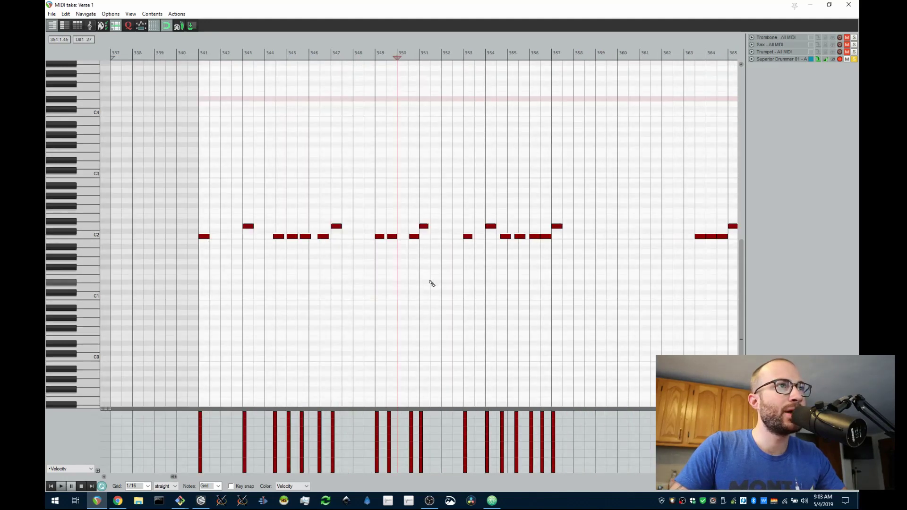
scroll(513, 297, down, 2)
drag(512, 298, 343, 305)
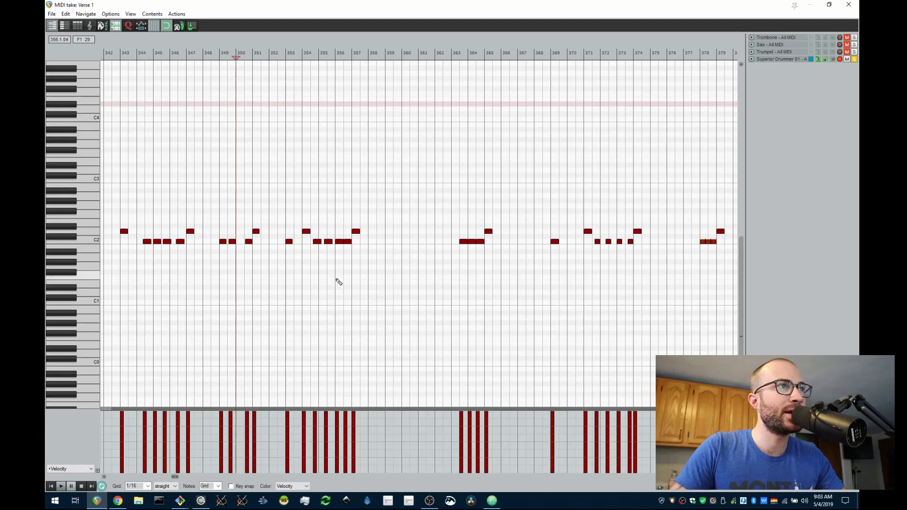
scroll(336, 279, down, 3)
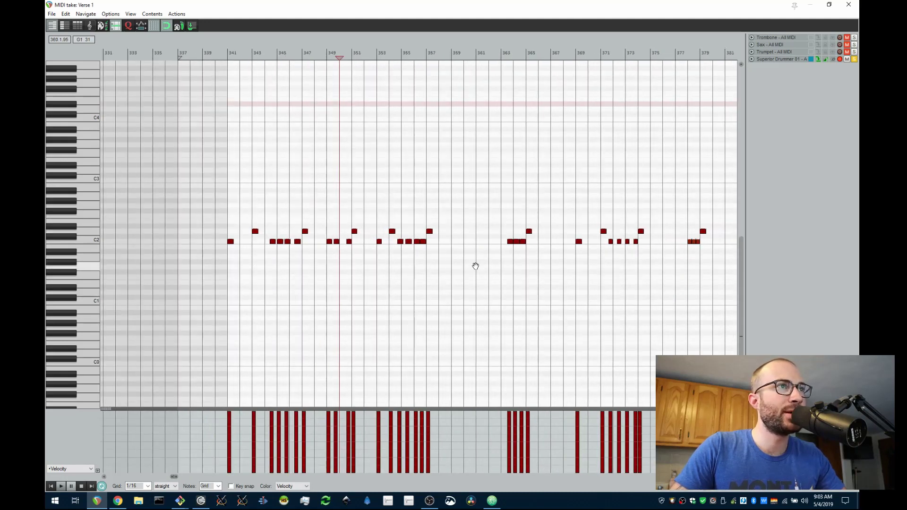
mouse_move(473, 265)
mouse_down()
mouse_move(263, 290)
mouse_move(443, 275)
mouse_move(327, 259)
mouse_up()
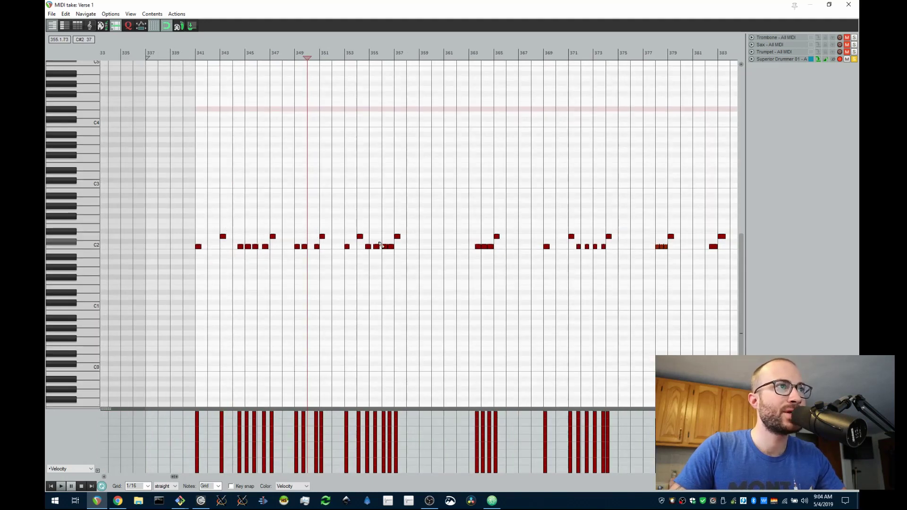
scroll(472, 279, down, 1)
scroll(504, 283, down, 1)
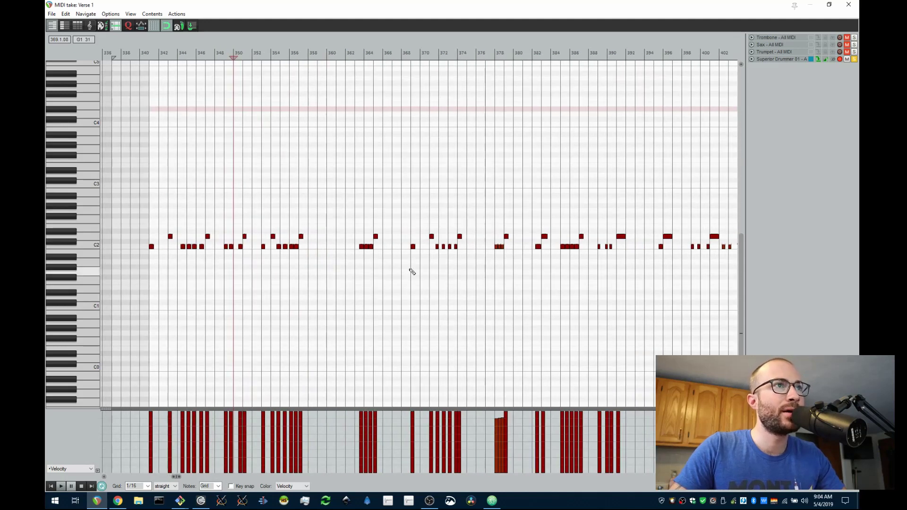
scroll(448, 247, up, 2)
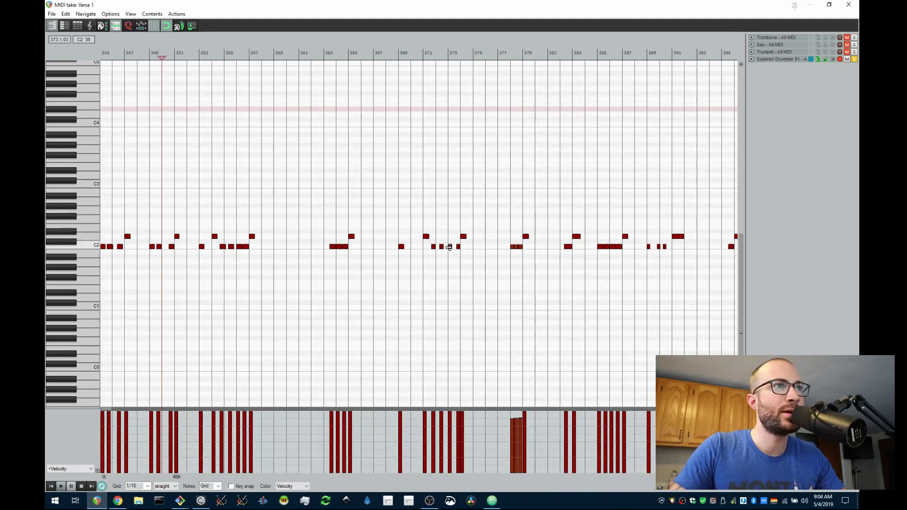
scroll(447, 248, down, 2)
scroll(445, 250, down, 1)
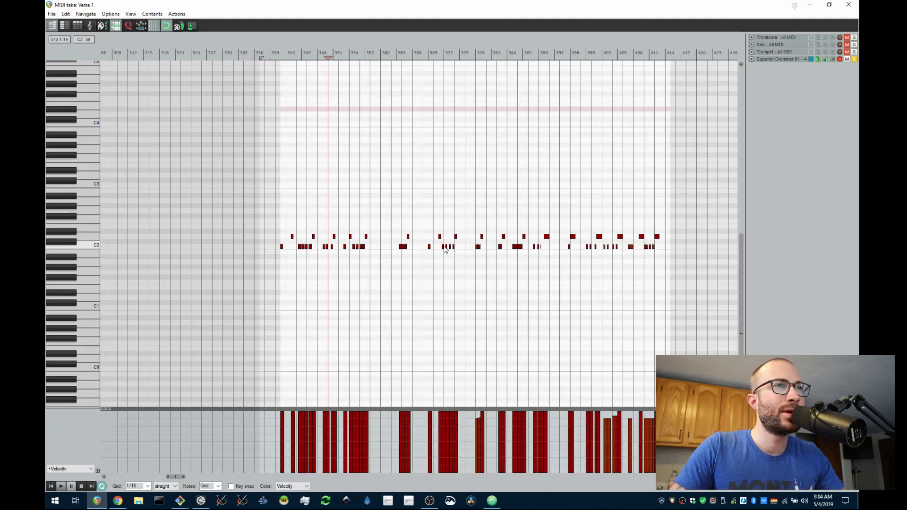
scroll(426, 254, up, 2)
scroll(356, 271, up, 3)
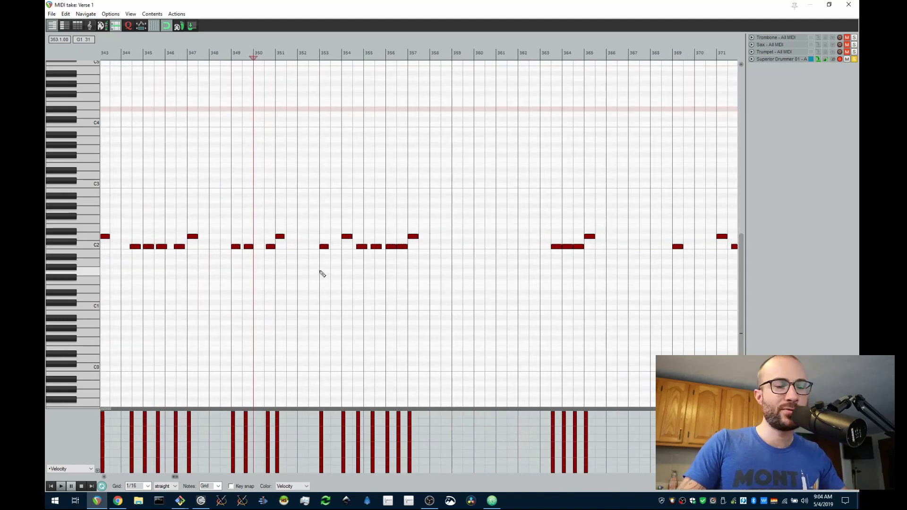
- Shift the piano roll slightly earlier and review the drum notes around C2
drag(310, 290, 385, 292)
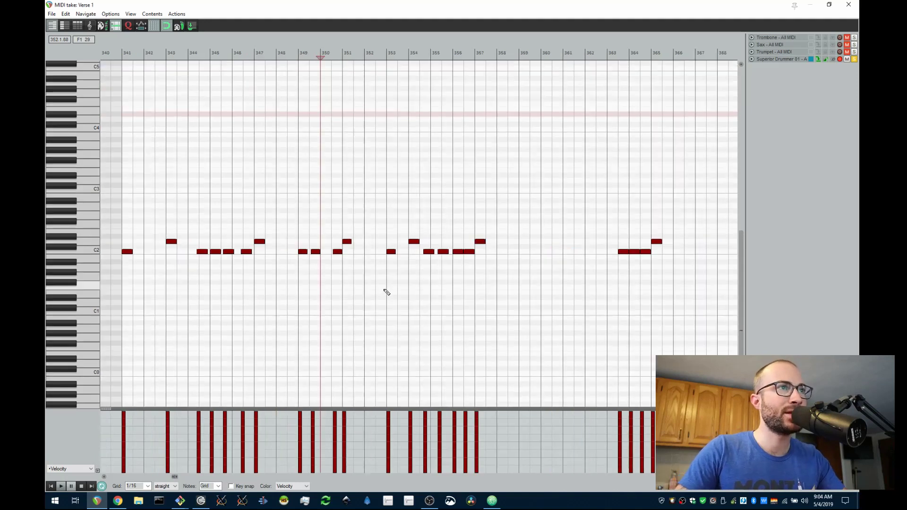
scroll(385, 291, down, 1)
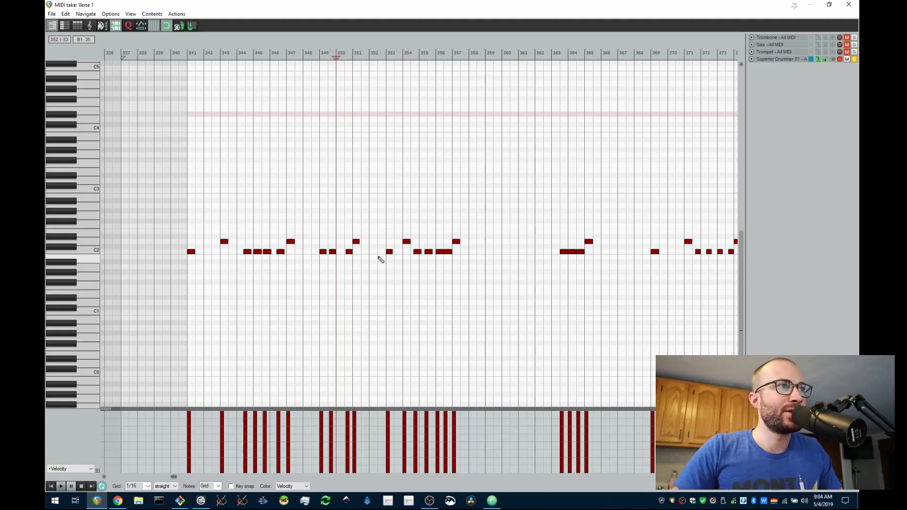
scroll(371, 278, down, 1)
scroll(371, 278, up, 1)
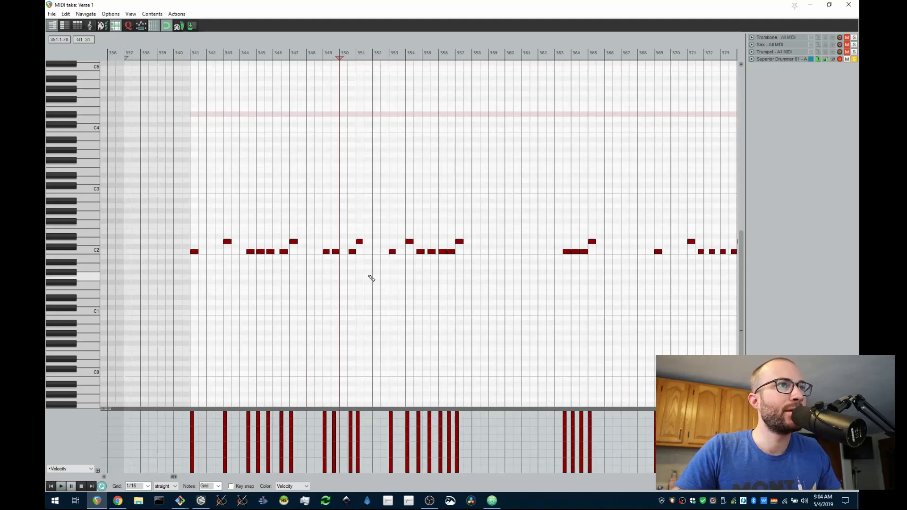
scroll(372, 278, down, 2)
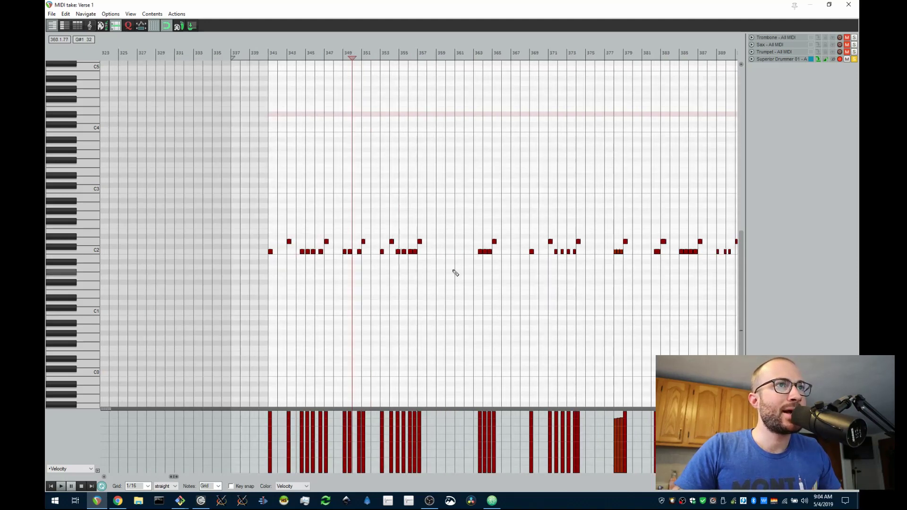
scroll(496, 278, down, 1)
scroll(514, 273, right, 3)
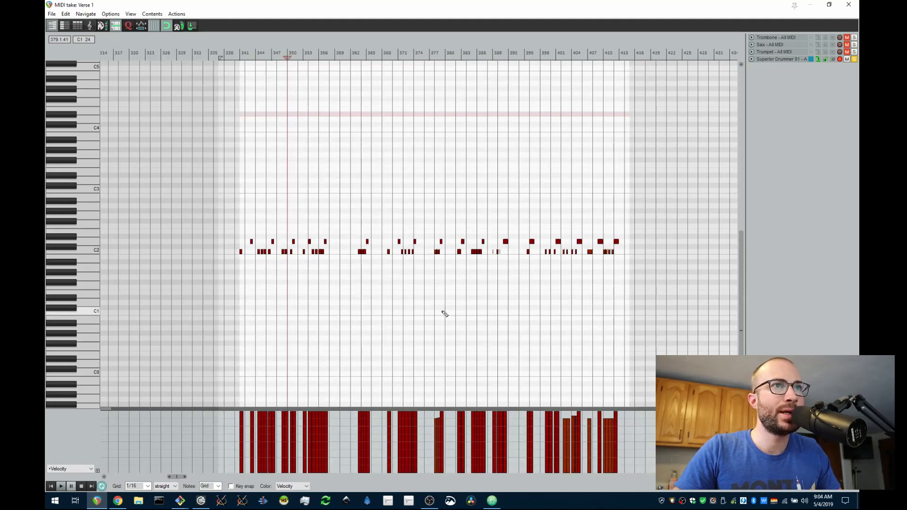
scroll(445, 313, up, 3)
scroll(446, 310, down, 3)
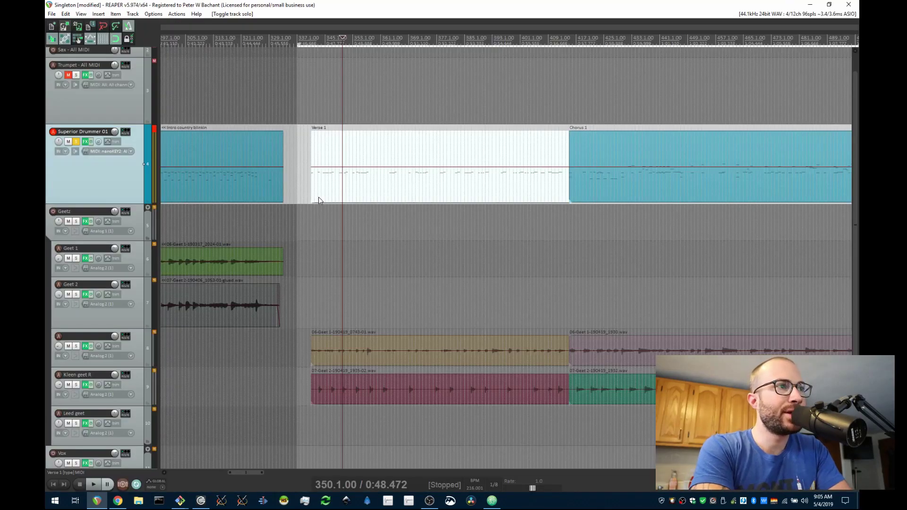
- Take the drum track off solo and audition Verse 1 from bar 340
scroll(320, 246, down, 3)
key(F5)
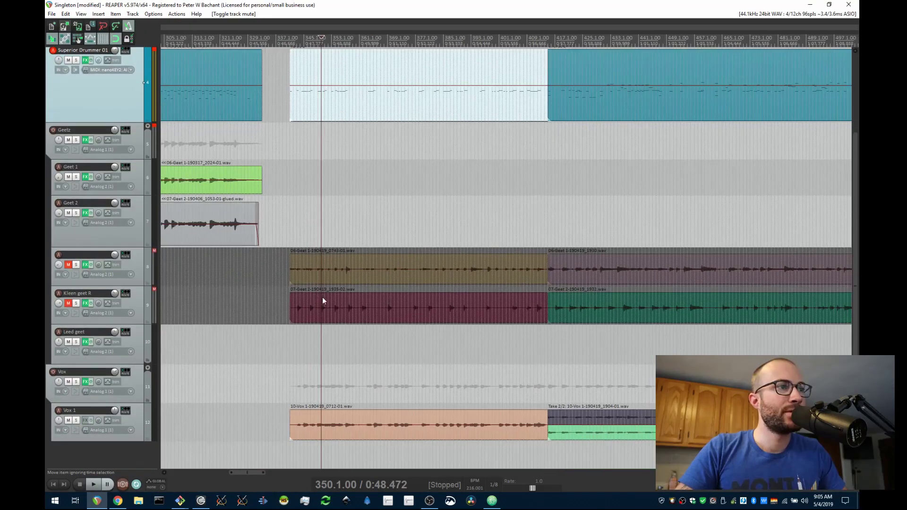
click(286, 38)
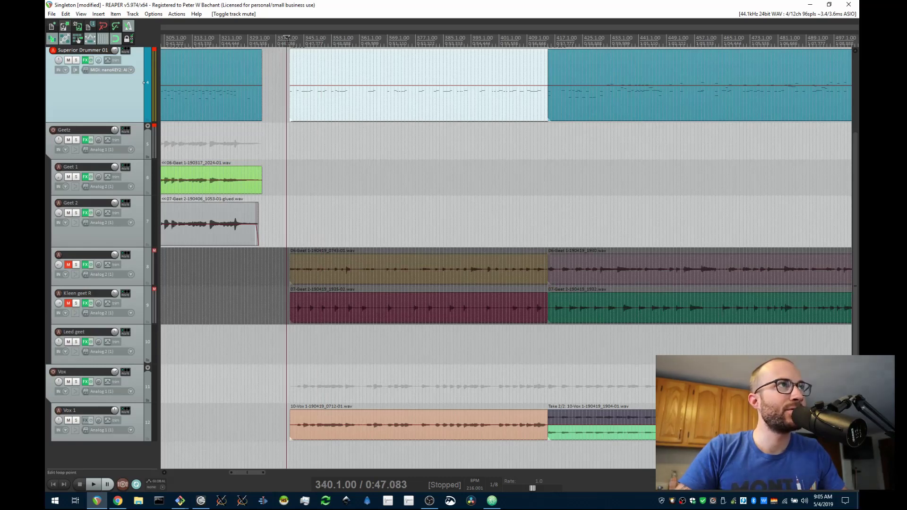
key(space)
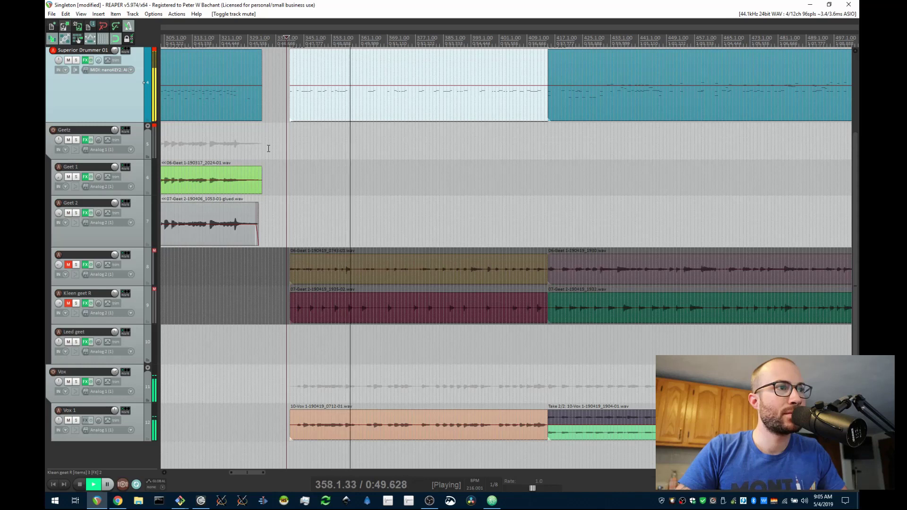
key(space)
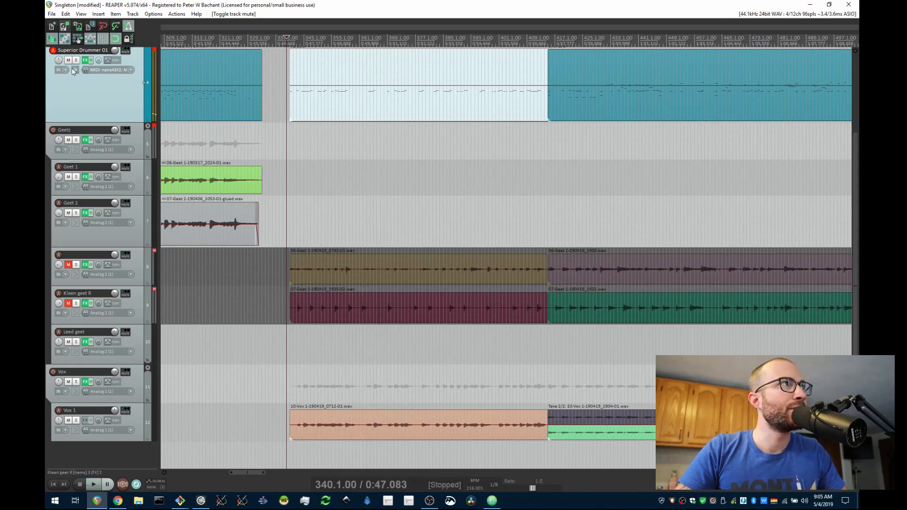
- Mute the Superior Drummer track and replay Verse 1 from bar 340 without drums
click(69, 61)
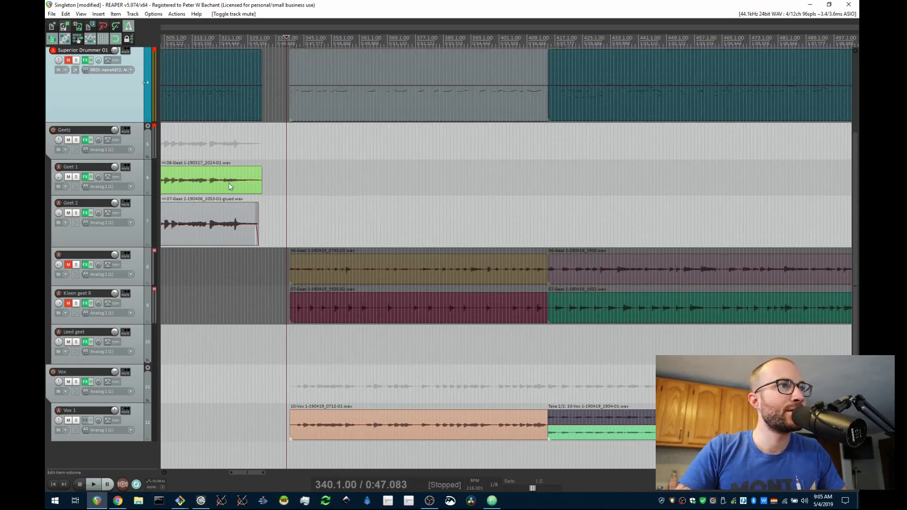
key(space)
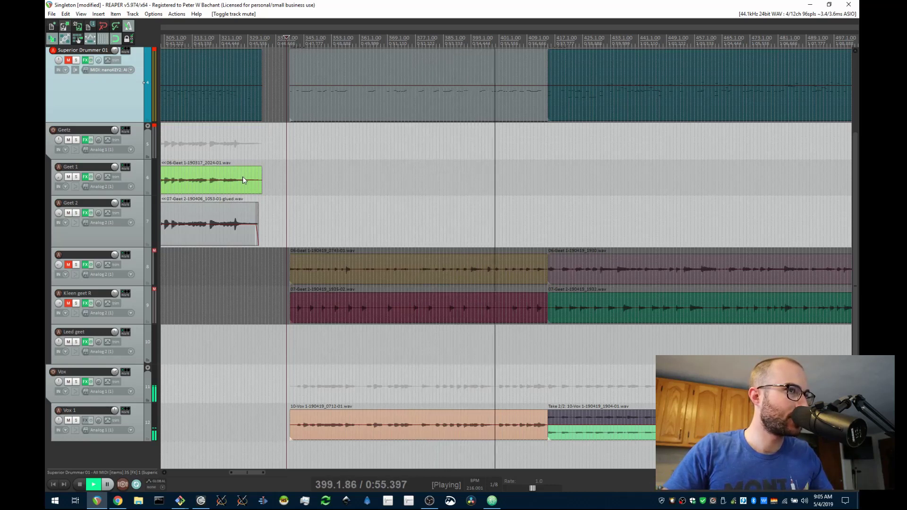
key(space)
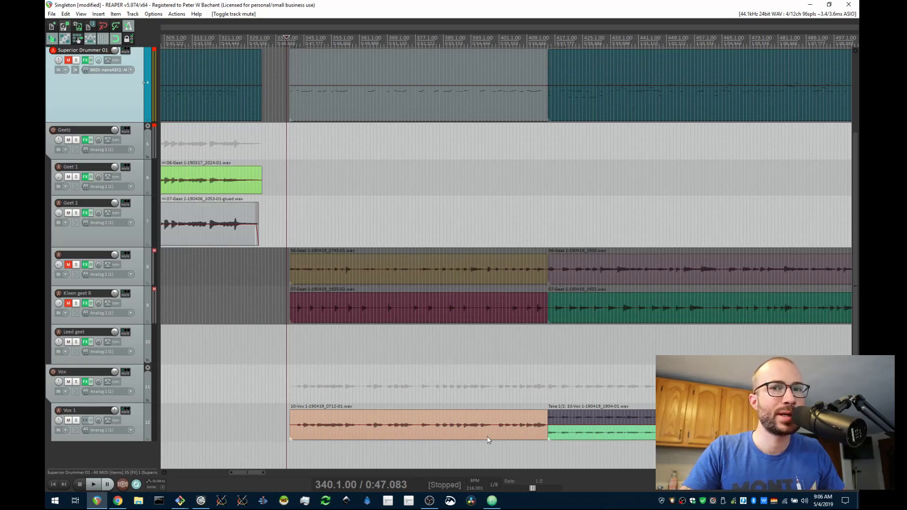
scroll(451, 366, down, 2)
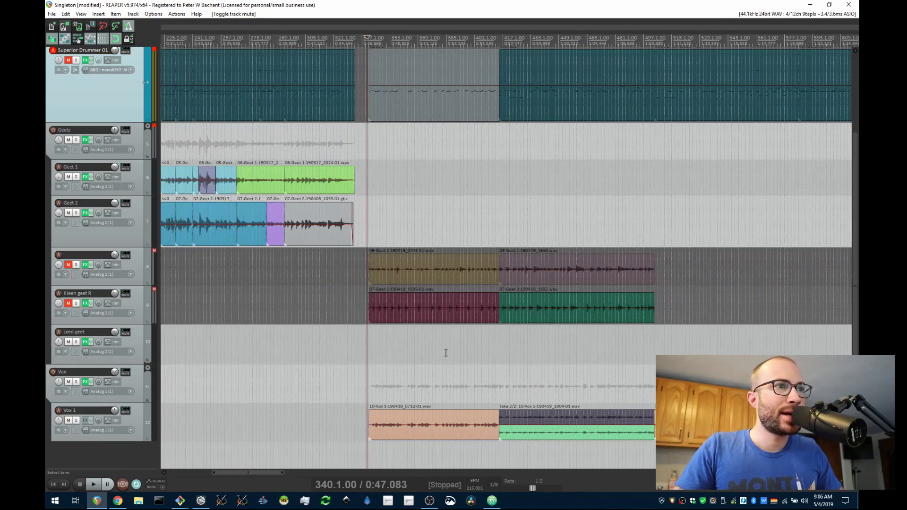
- Move the arrangement along the timeline and select the drummer's Verse 1 item
drag(445, 353, 381, 362)
scroll(385, 254, up, 2)
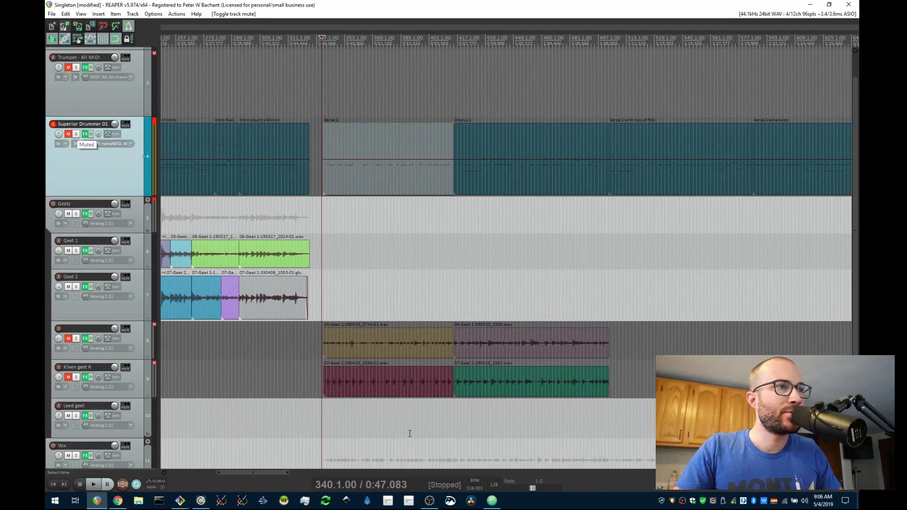
scroll(409, 434, down, 2)
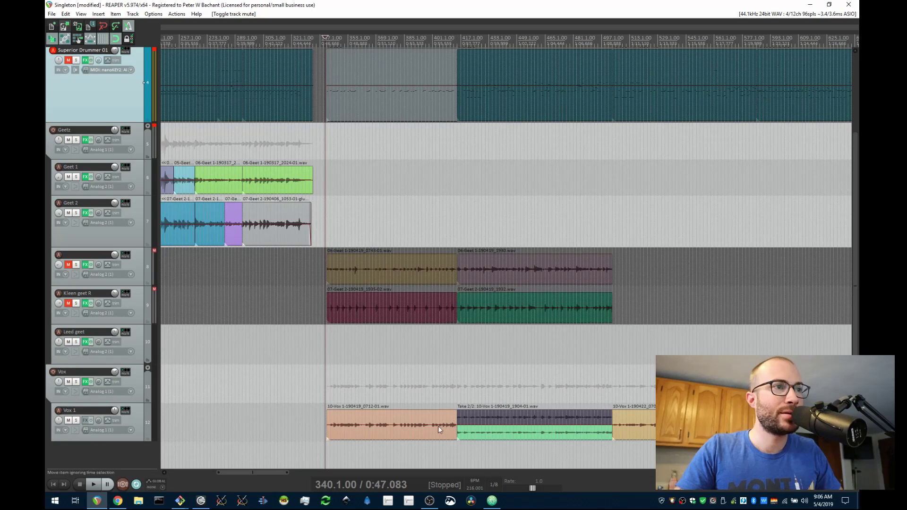
scroll(454, 428, right, 1)
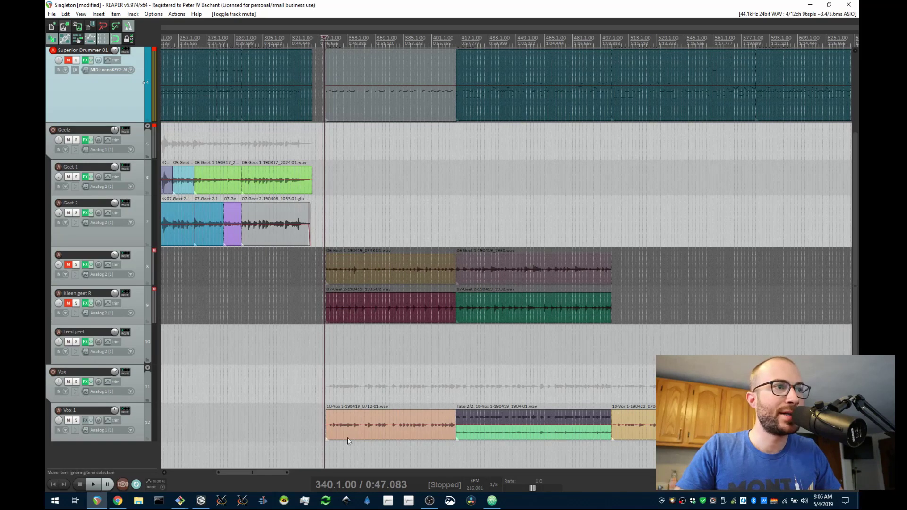
scroll(356, 433, up, 2)
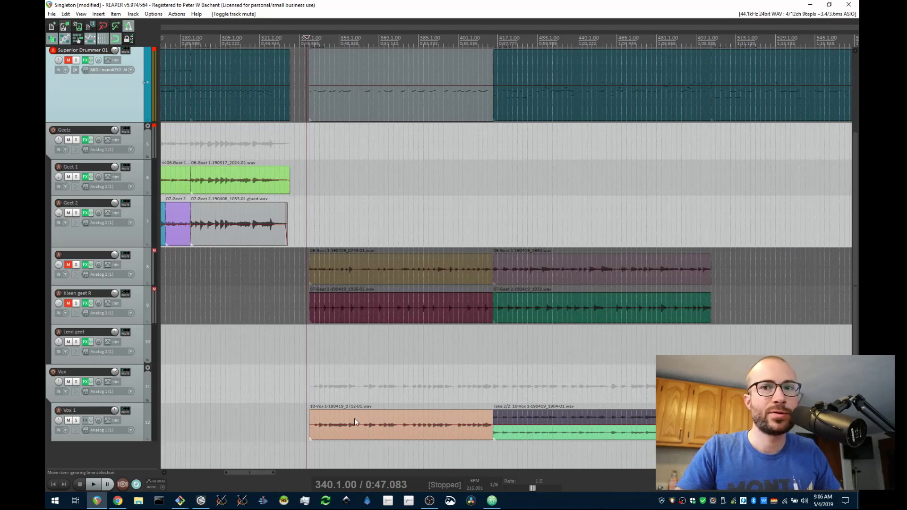
scroll(356, 339, up, 2)
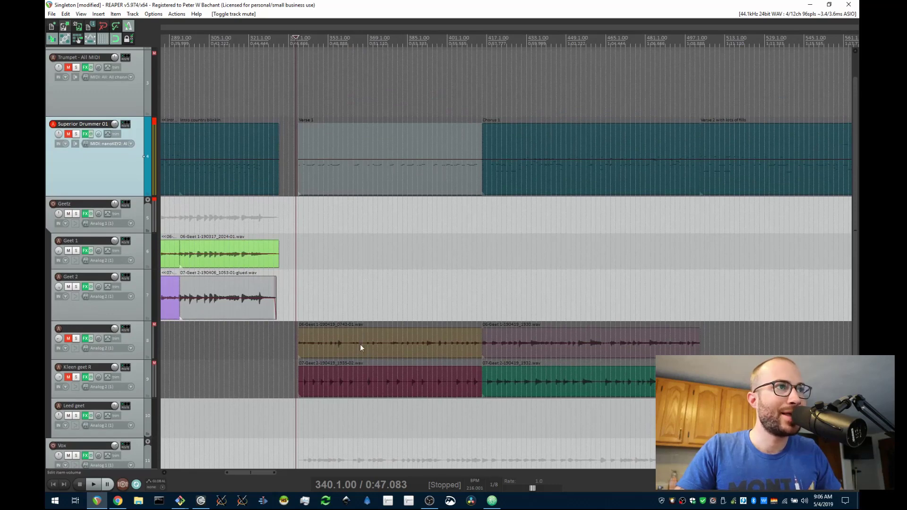
scroll(353, 252, down, 1)
click(335, 141)
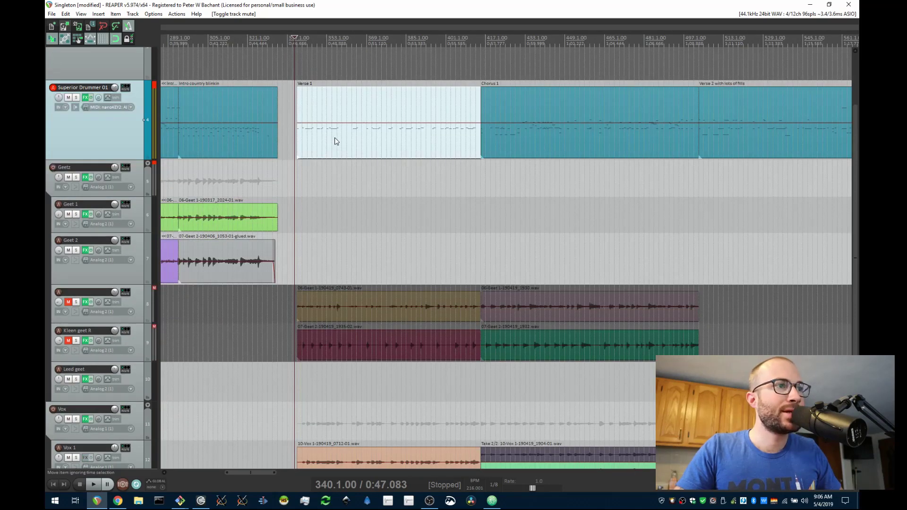
double_click(336, 141)
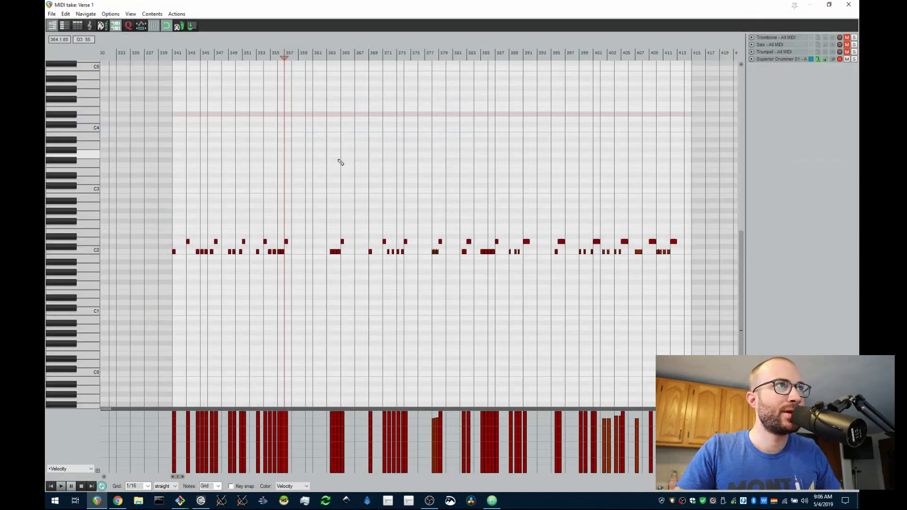
scroll(307, 290, up, 4)
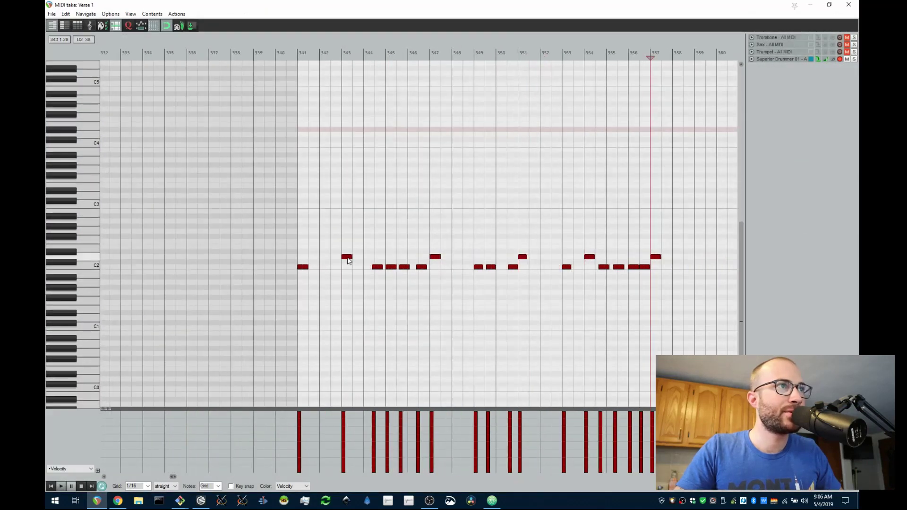
click(253, 53)
key(space)
scroll(409, 258, down, 2)
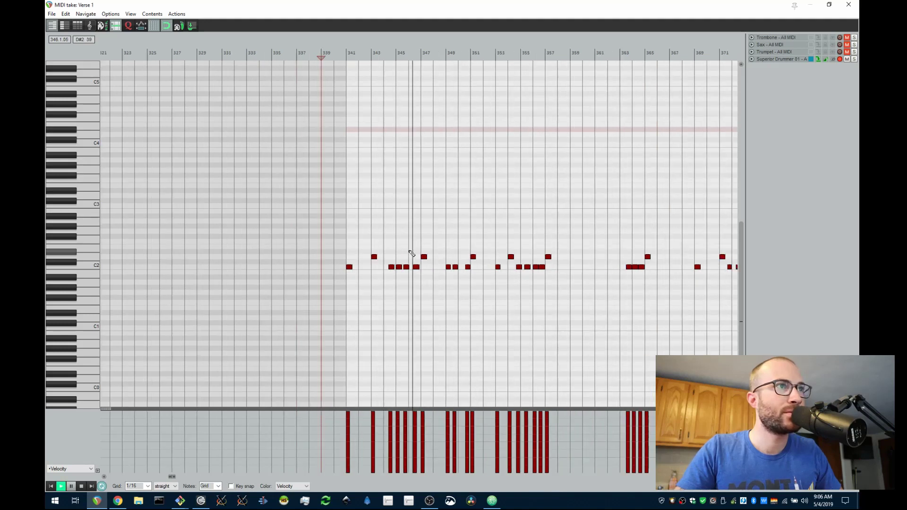
scroll(370, 308, down, 2)
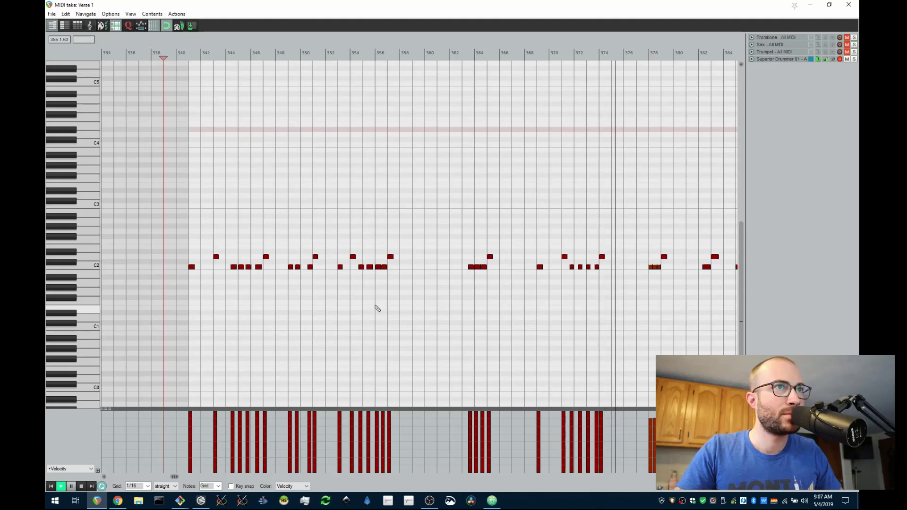
drag(608, 318, 404, 305)
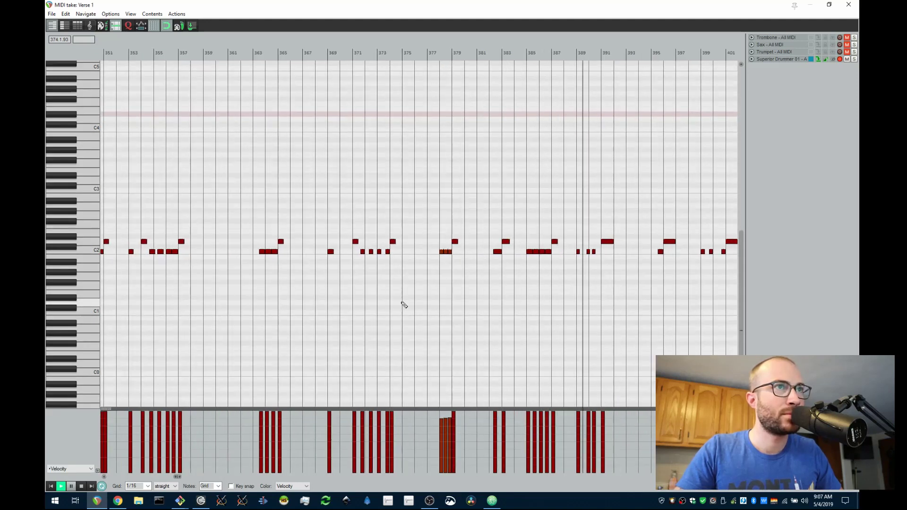
drag(642, 294, 399, 288)
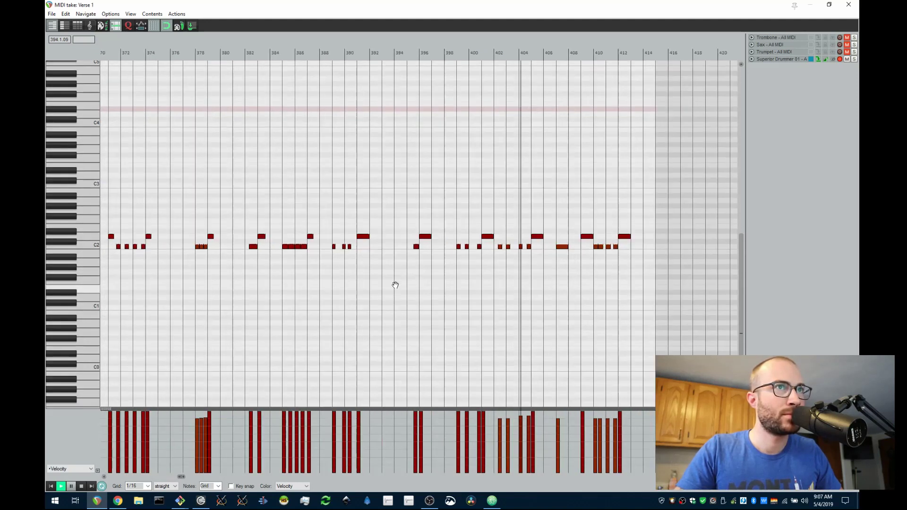
key(space)
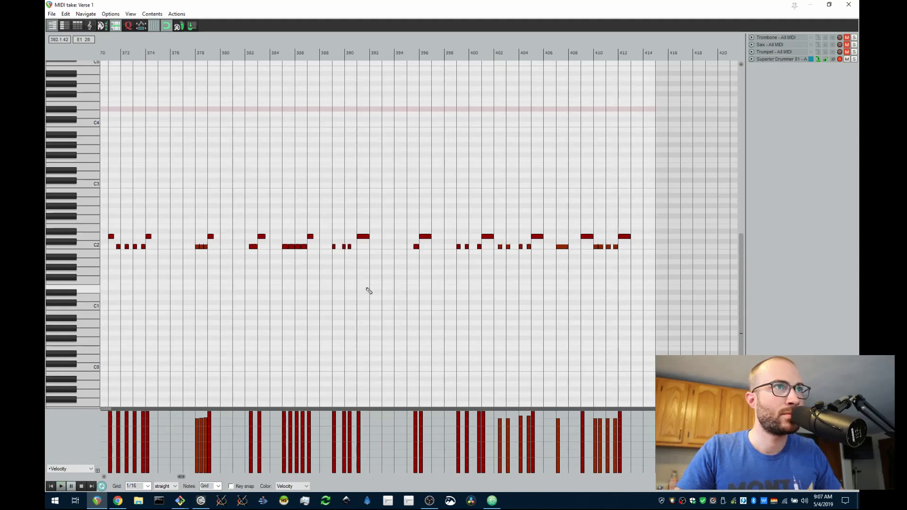
scroll(368, 290, up, 3)
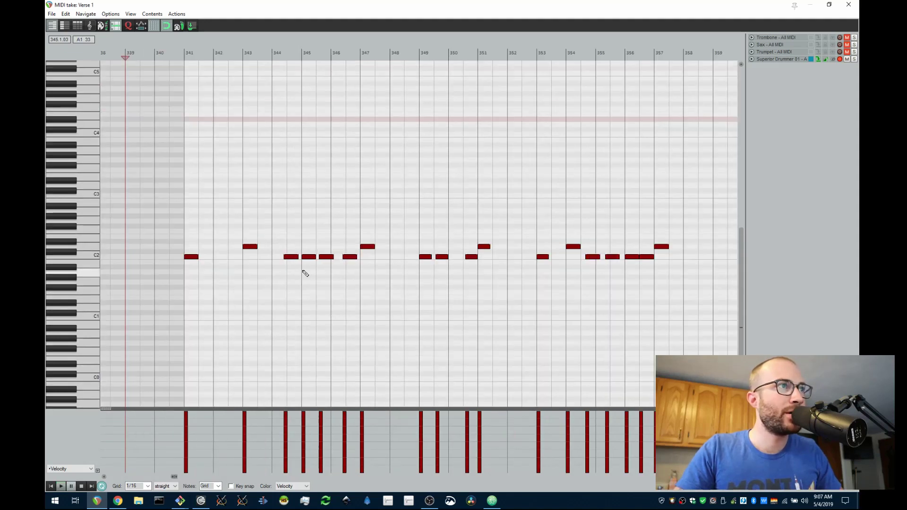
scroll(291, 241, down, 1)
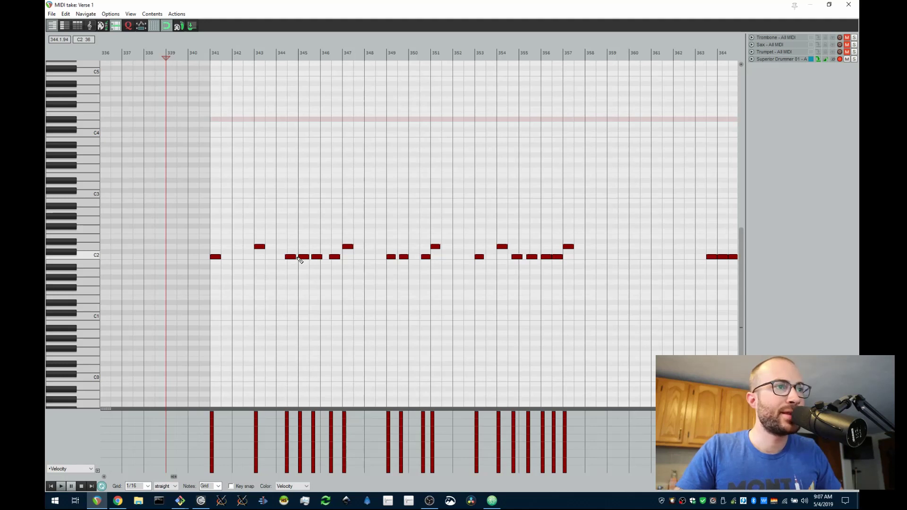
scroll(300, 257, down, 1)
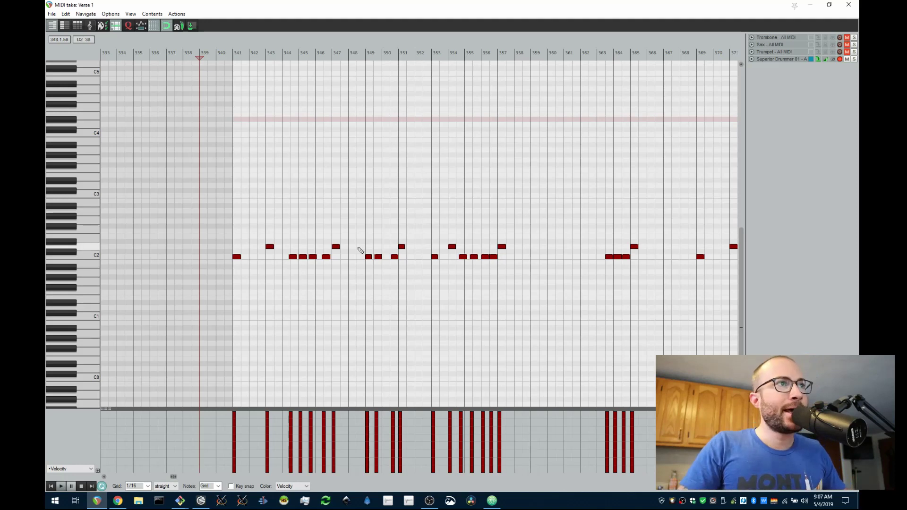
scroll(353, 255, up, 2)
scroll(240, 264, up, 2)
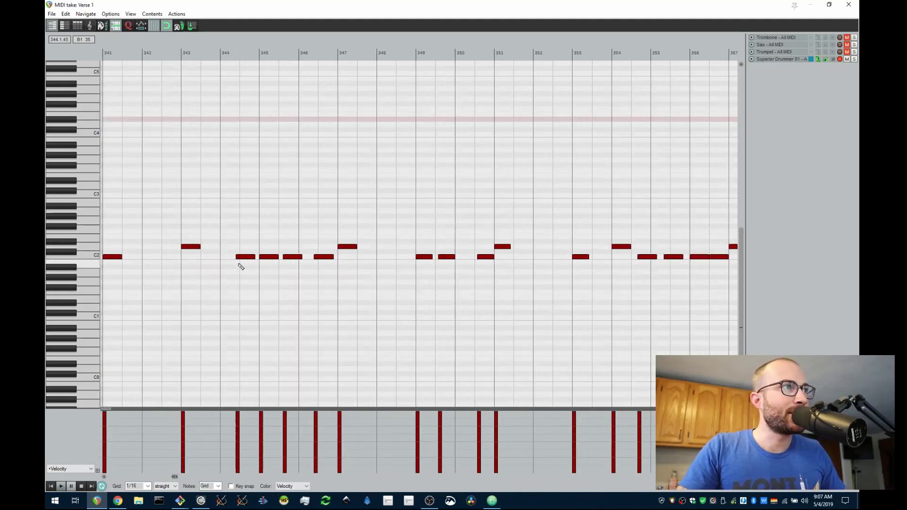
scroll(293, 274, down, 2)
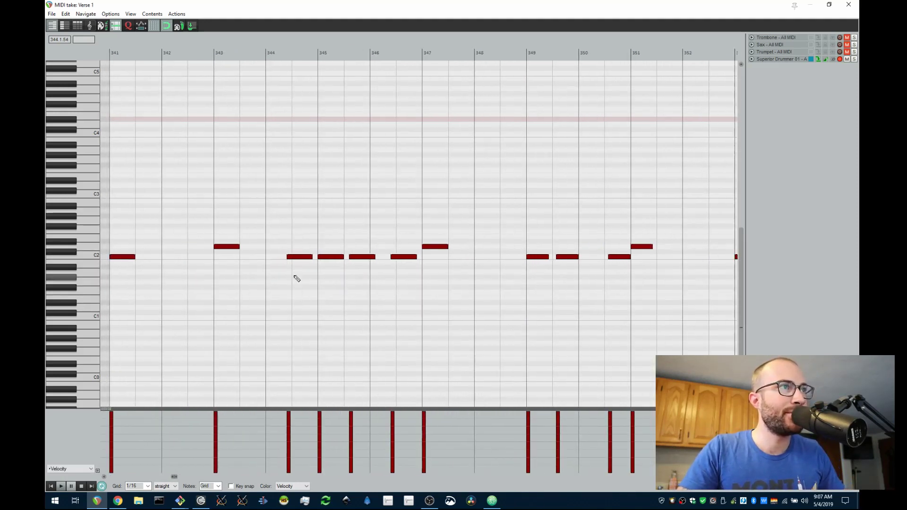
scroll(364, 285, down, 2)
scroll(513, 283, up, 2)
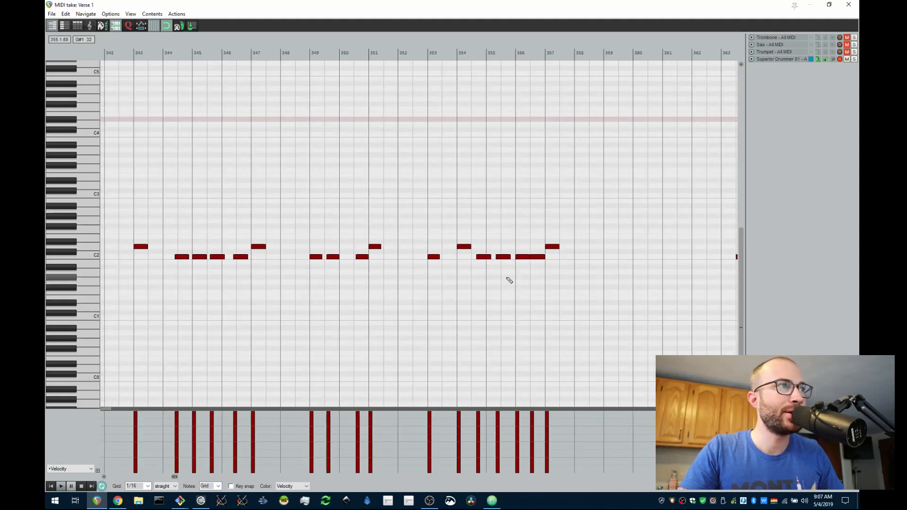
scroll(330, 260, up, 2)
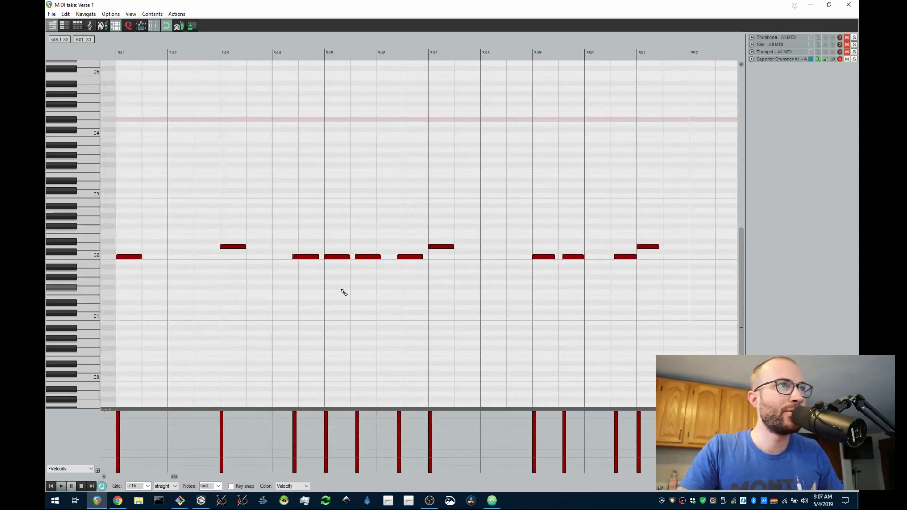
scroll(344, 292, down, 1)
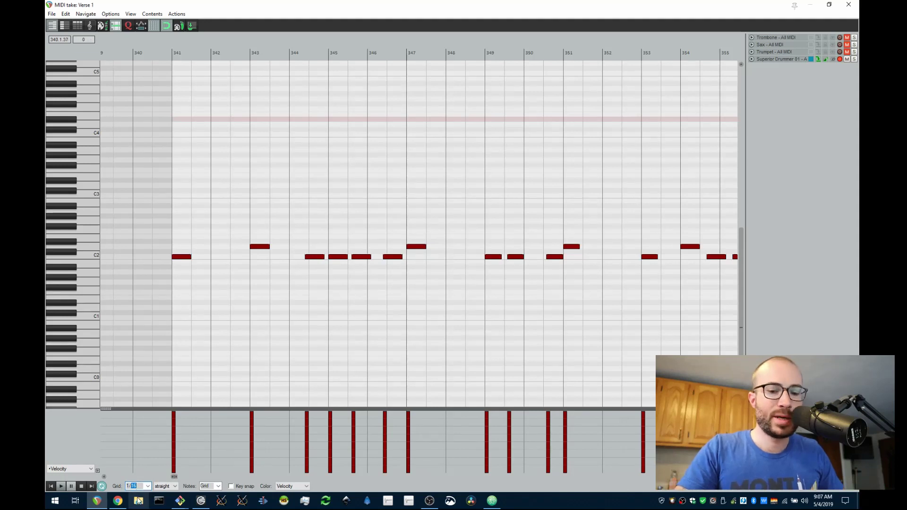
- Enter the values 40 and 0.0005 in the MIDI editor and set the play position at bar 344
text(40)
scroll(327, 271, up, 2)
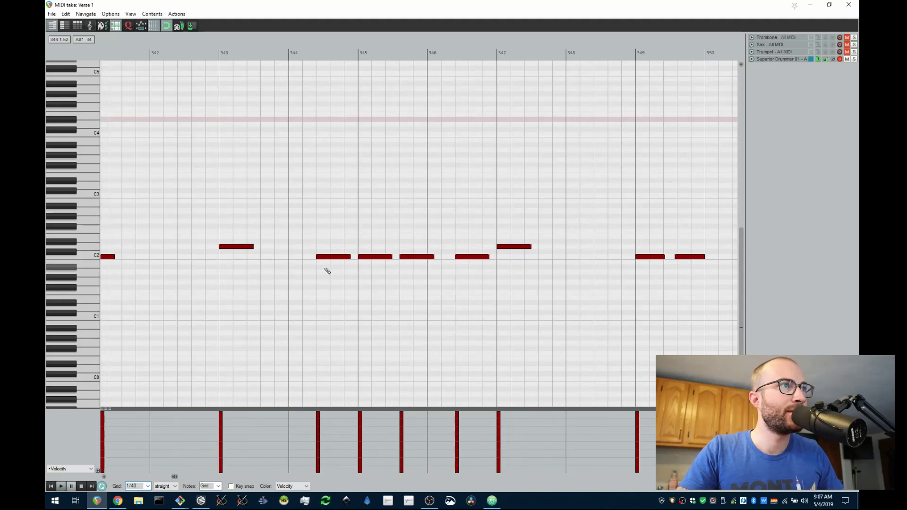
scroll(331, 269, down, 1)
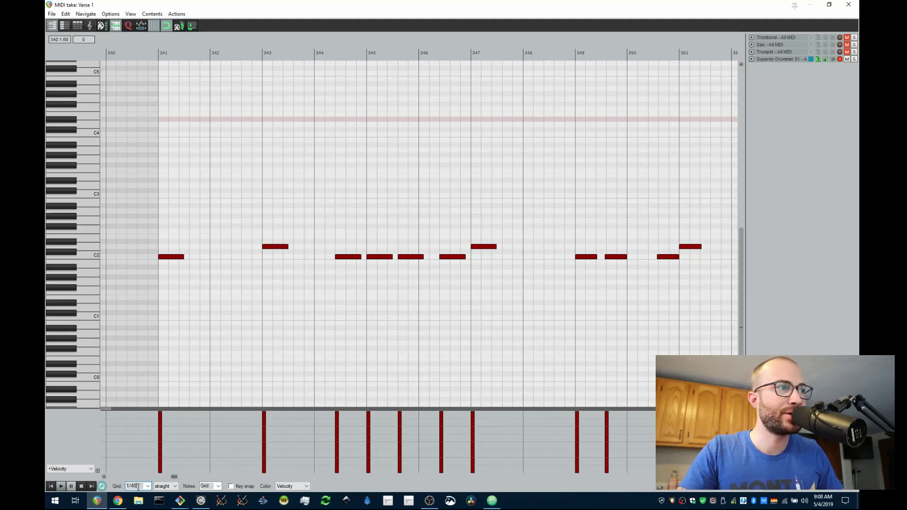
text(0.0005)
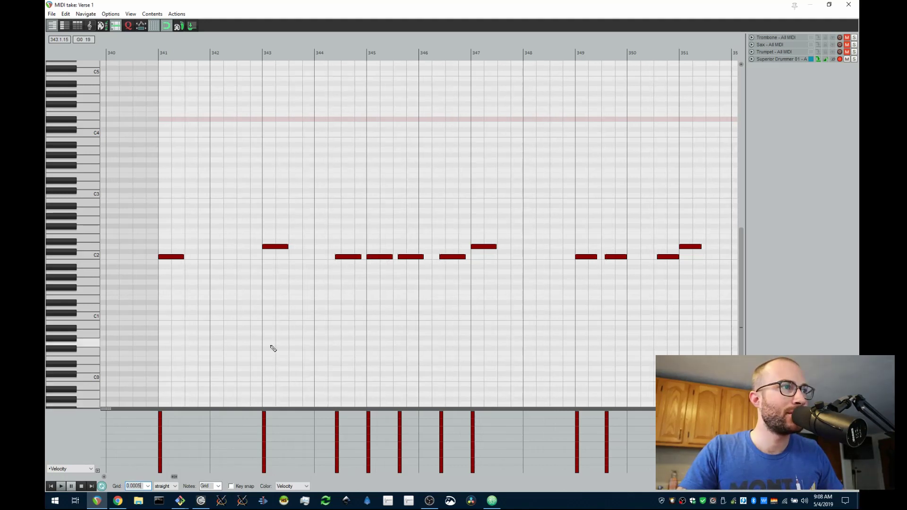
click(317, 43)
scroll(241, 291, up, 2)
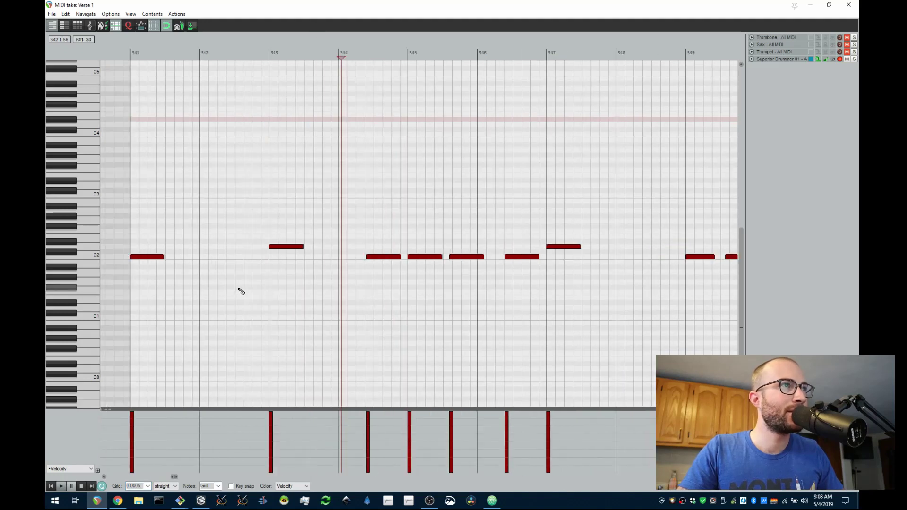
scroll(306, 276, up, 3)
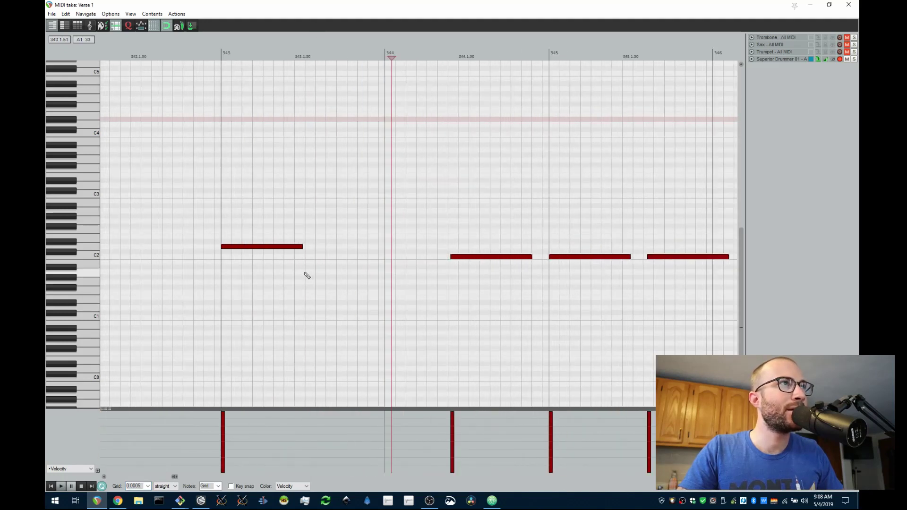
scroll(307, 275, down, 6)
- Try grid spacings of 1/40 and then 24 in the Grid box
click(141, 485)
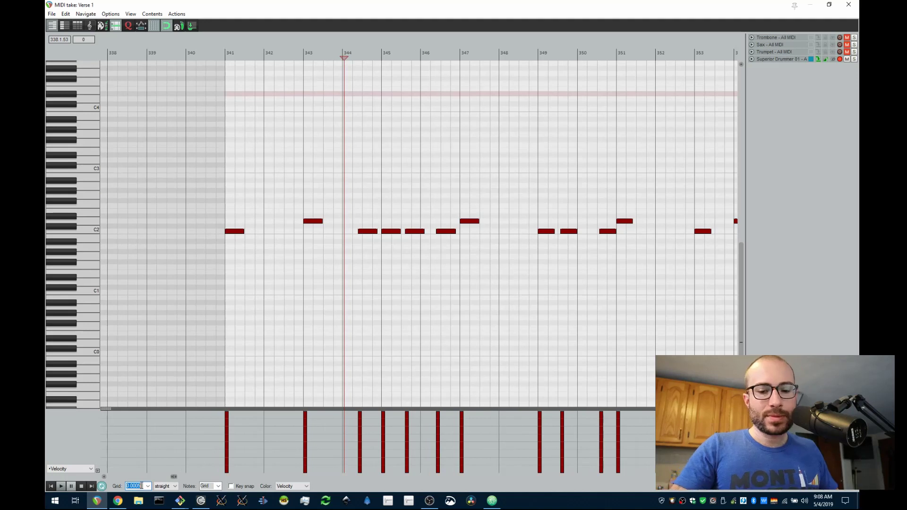
text(1/40)
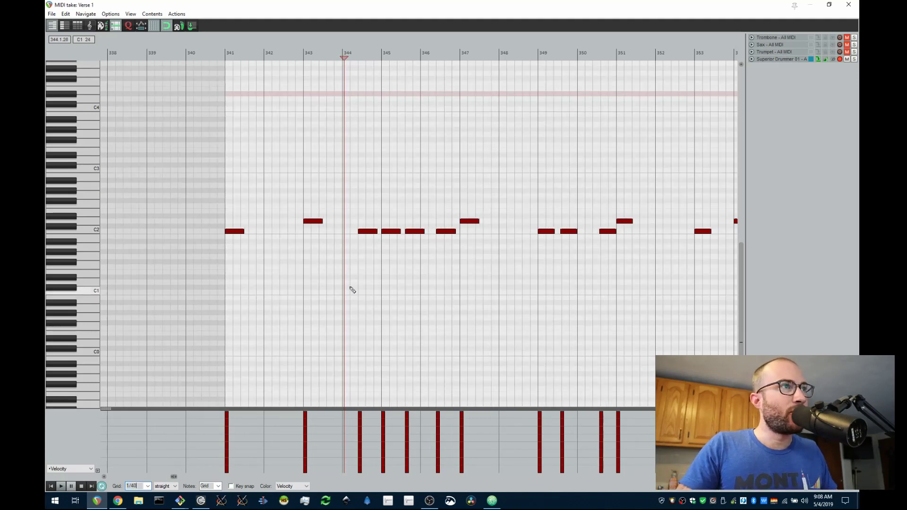
scroll(336, 255, up, 3)
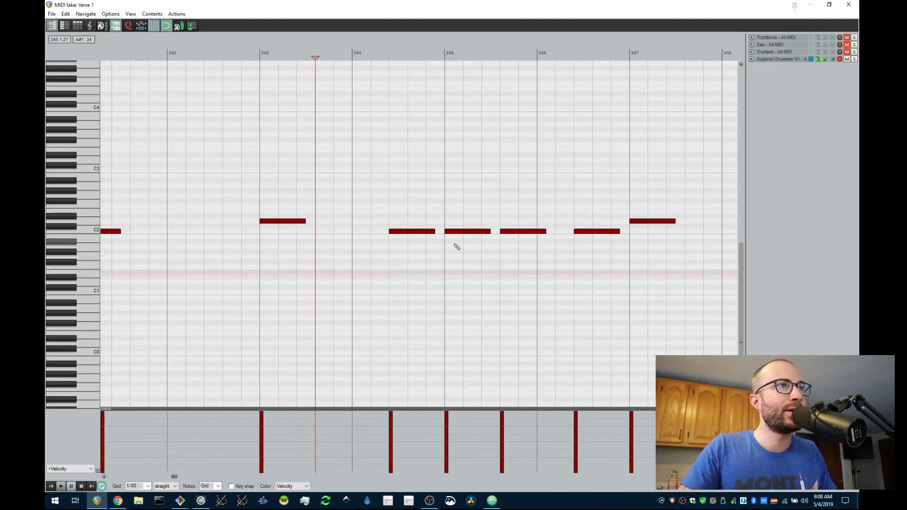
scroll(508, 260, down, 2)
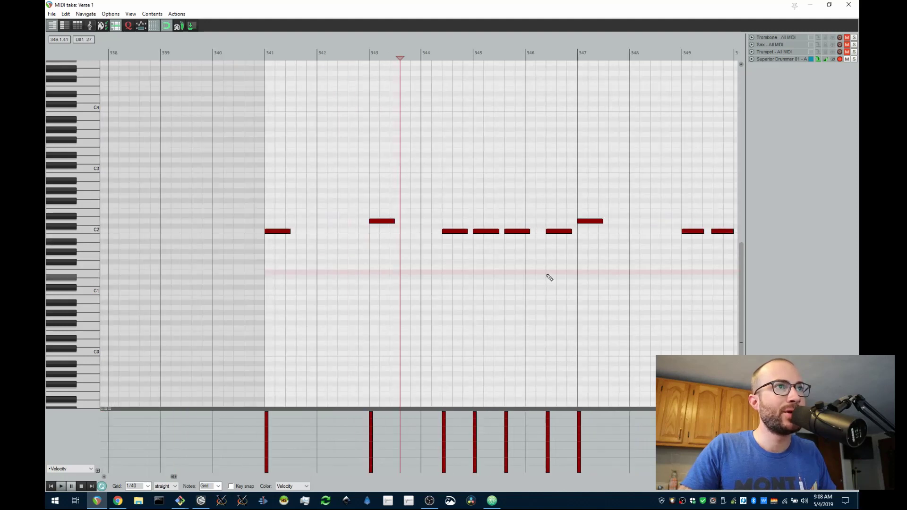
scroll(609, 287, right, 5)
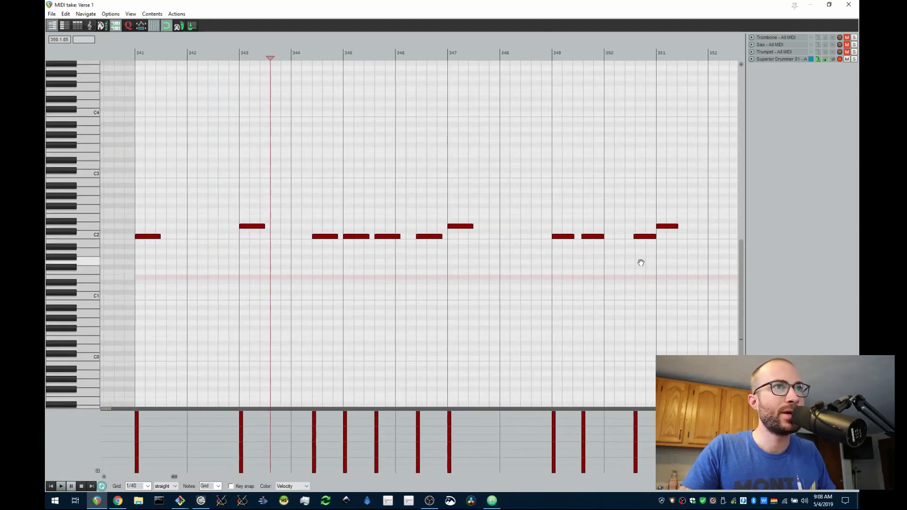
scroll(427, 250, right, 5)
scroll(429, 247, up, 3)
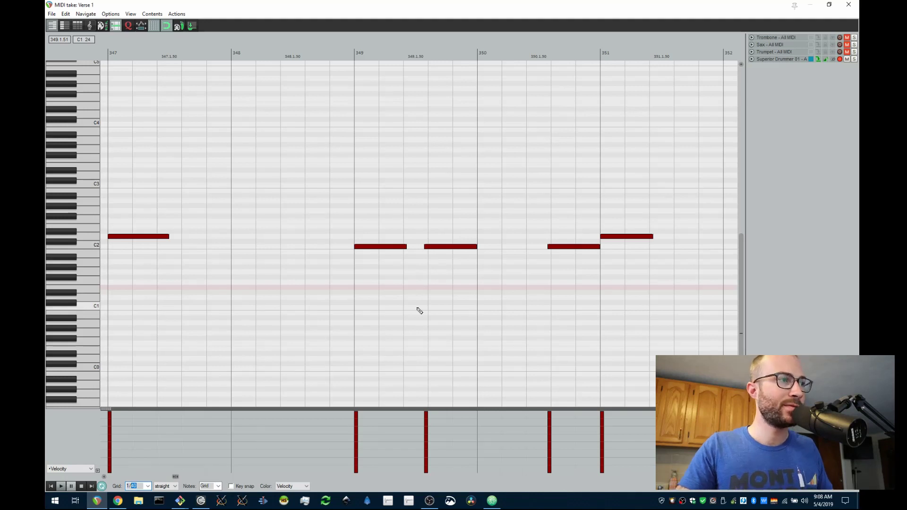
click(139, 487)
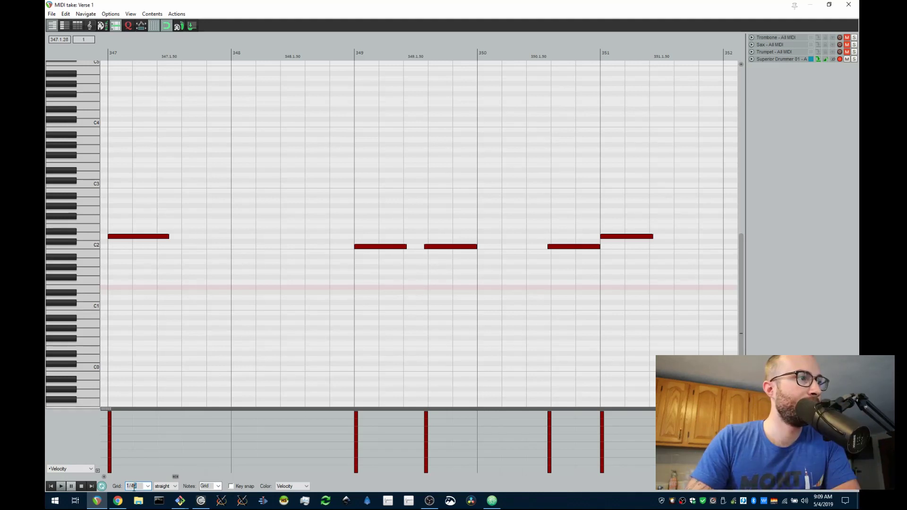
text(24)
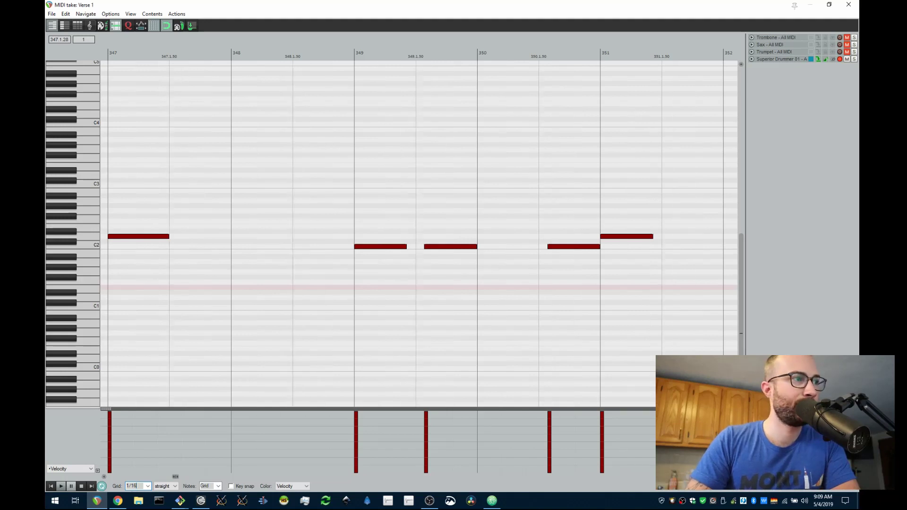
key(Return)
scroll(367, 279, down, 1)
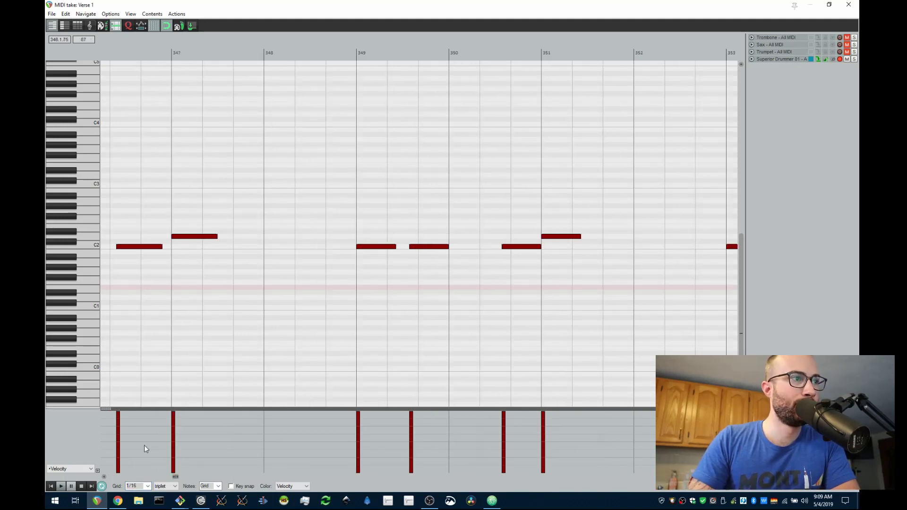
- Change the grid to straight 1/56 divisions and set the playback start at bar 344
click(164, 486)
click(165, 461)
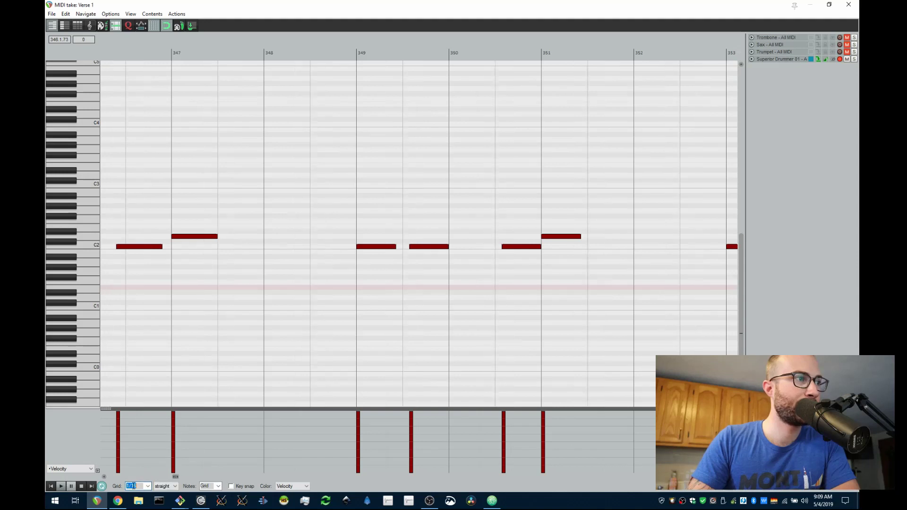
text(56)
key(Return)
scroll(428, 265, up, 1)
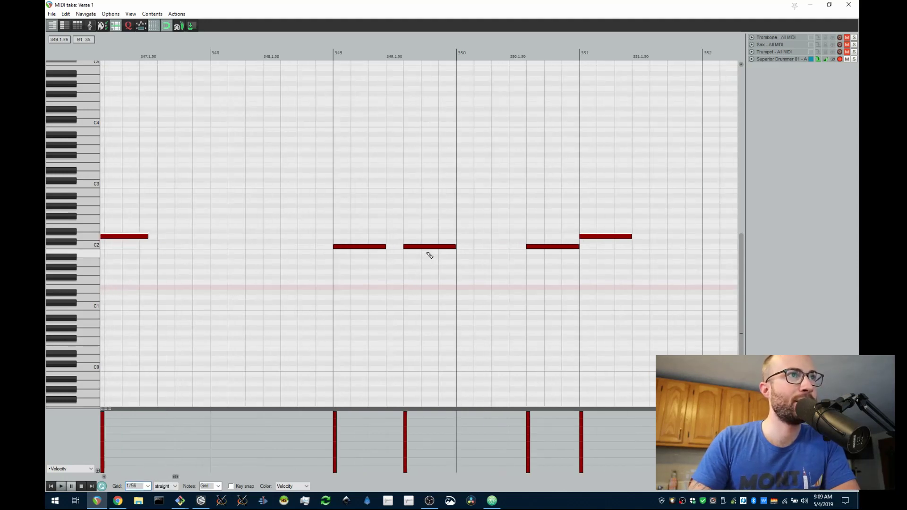
scroll(432, 254, down, 1)
scroll(431, 255, up, 1)
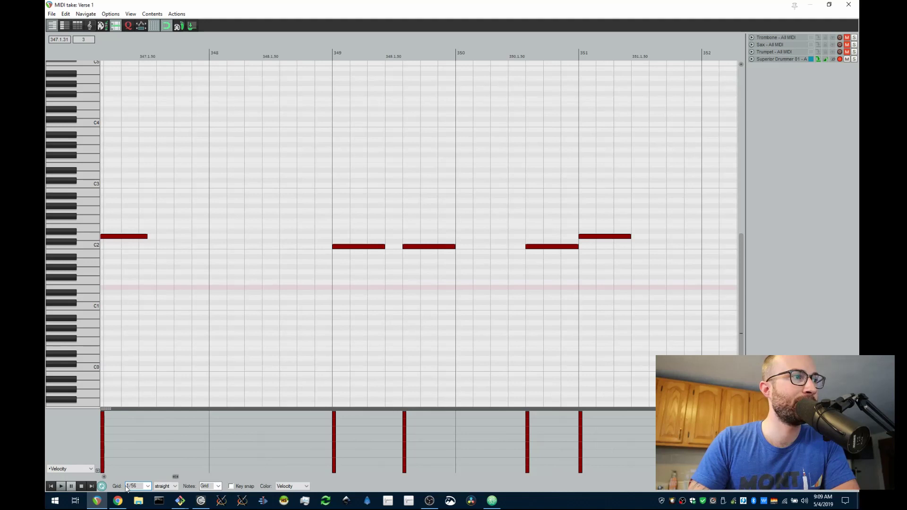
click(354, 42)
scroll(318, 239, down, 5)
click(182, 75)
- Audition the verse drums from bar 344, then from bar 347
key(space)
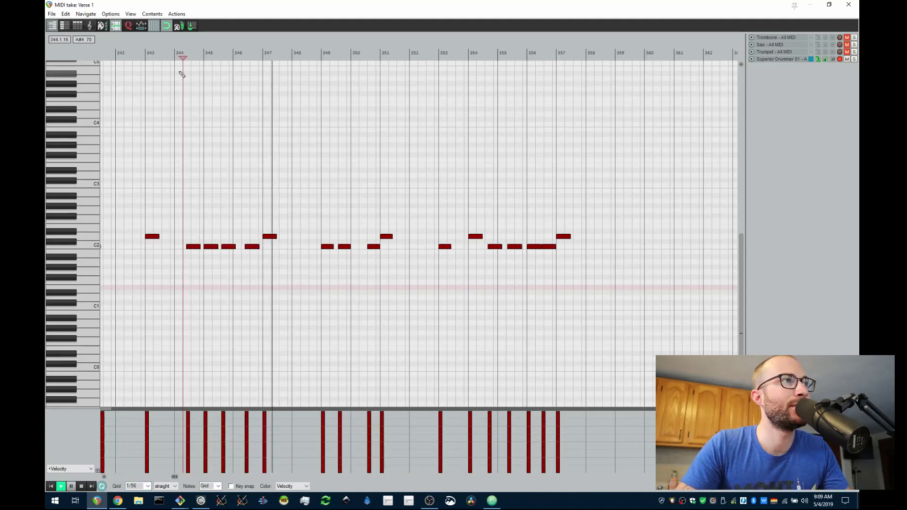
key(space)
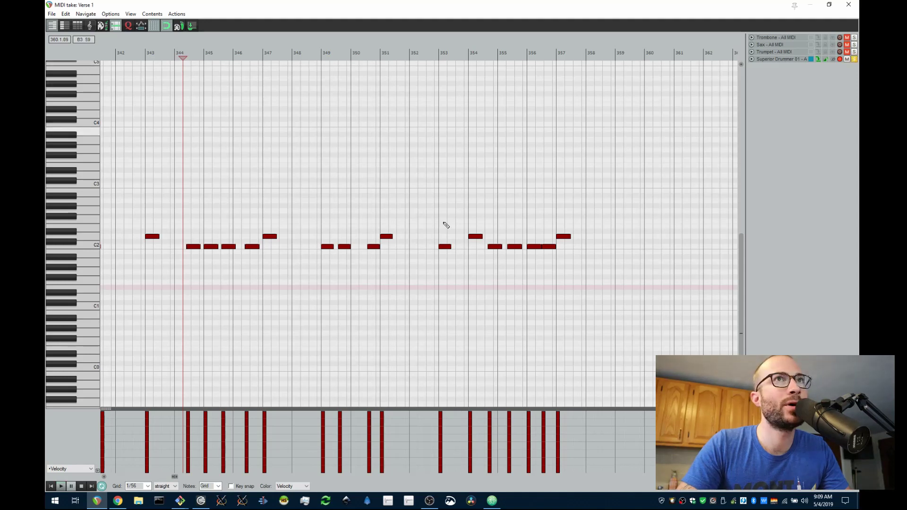
click(267, 55)
key(space)
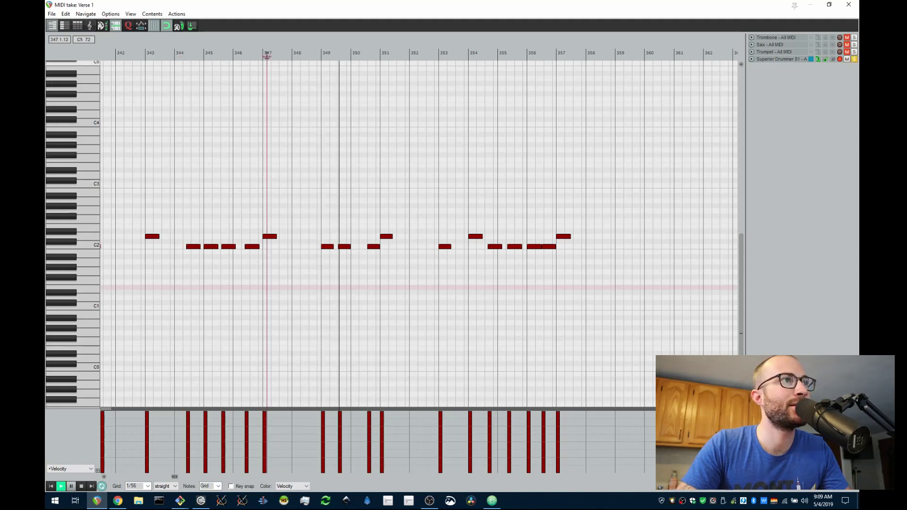
key(space)
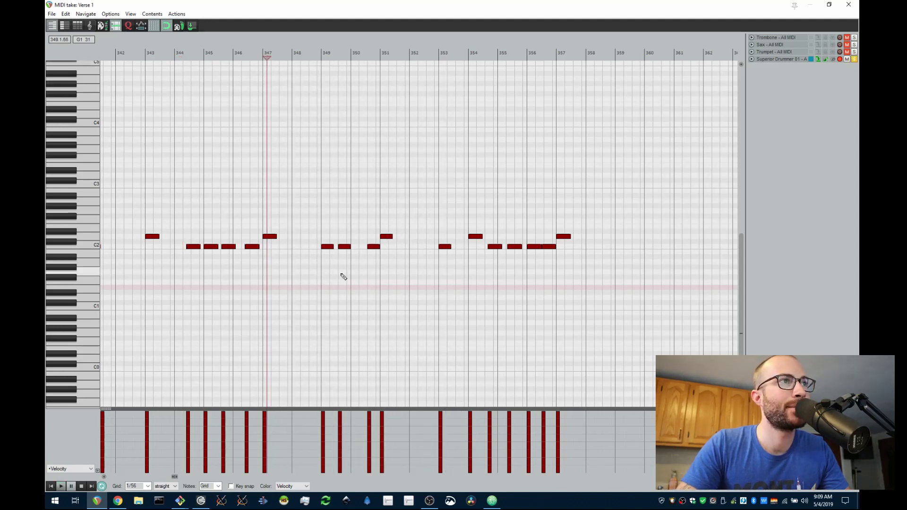
- Bring bars 346–374 into view and audition the drums from around bar 360
scroll(343, 274, up, 3)
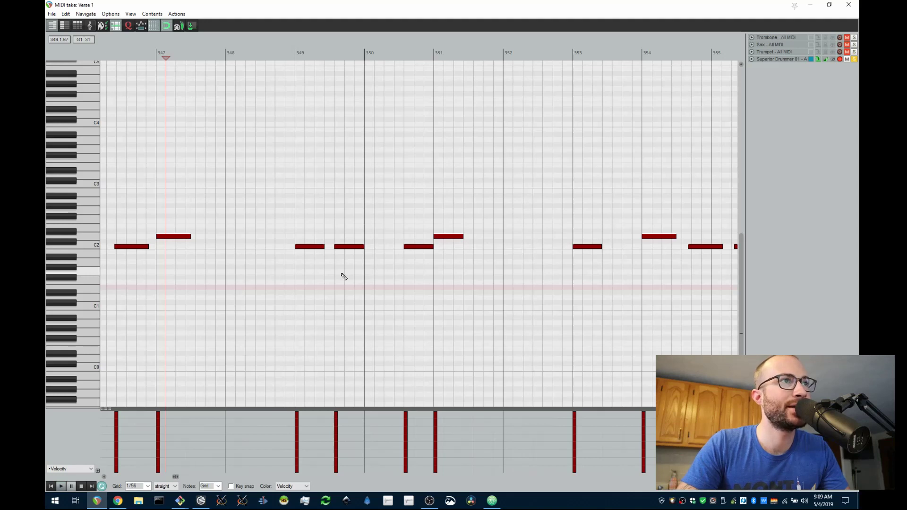
scroll(369, 268, down, 3)
scroll(579, 265, down, 2)
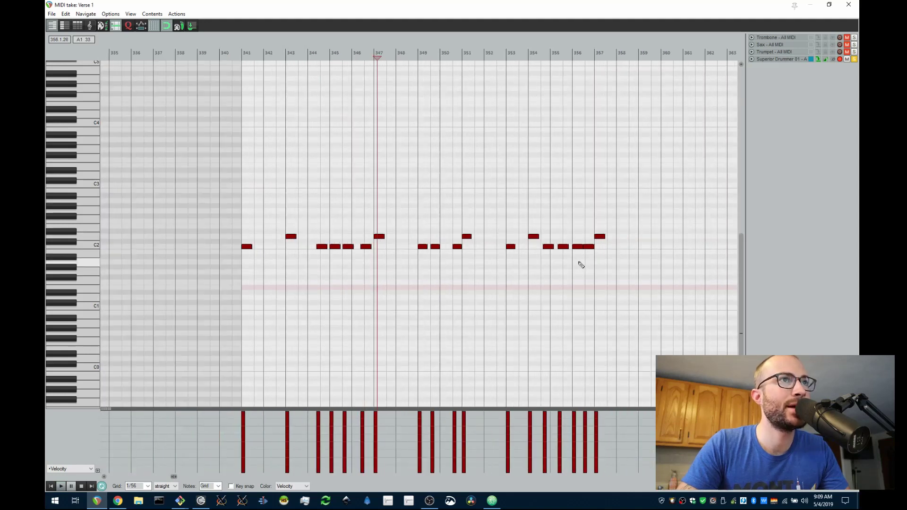
drag(616, 275, 360, 279)
scroll(401, 213, down, 1)
click(401, 213)
key(space)
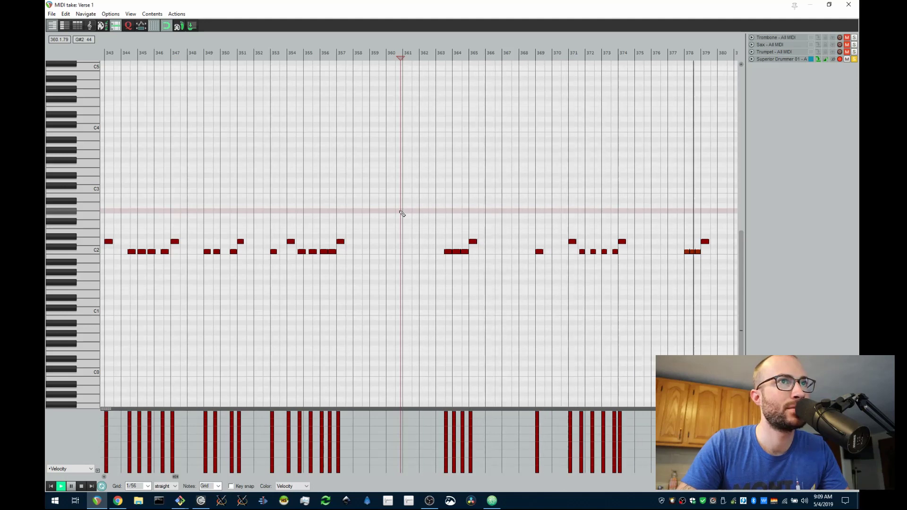
scroll(383, 306, down, 2)
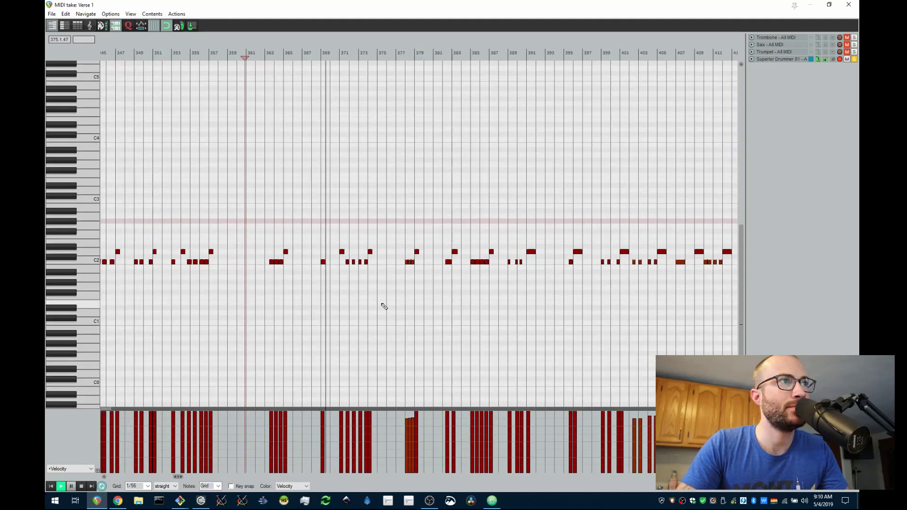
scroll(356, 291, up, 3)
key(space)
- Play back the later bars of the Verse 1 drum part
scroll(348, 249, down, 3)
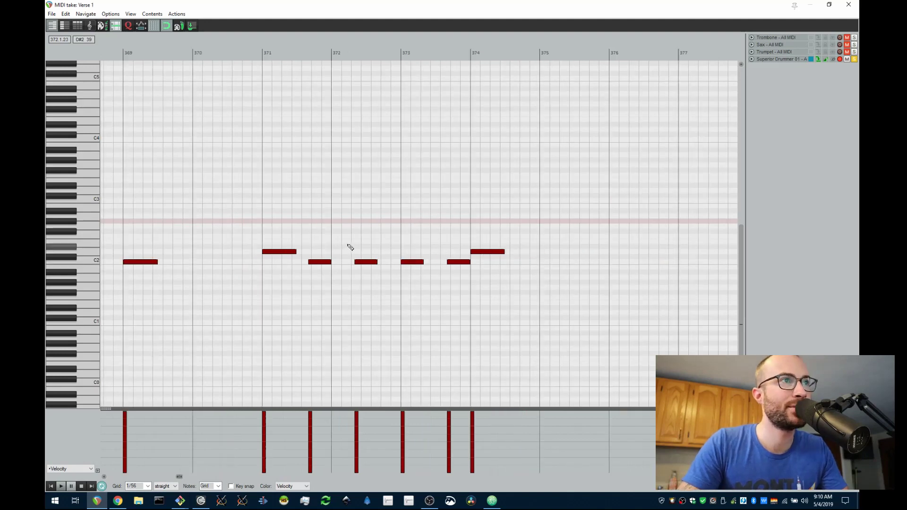
scroll(340, 265, down, 1)
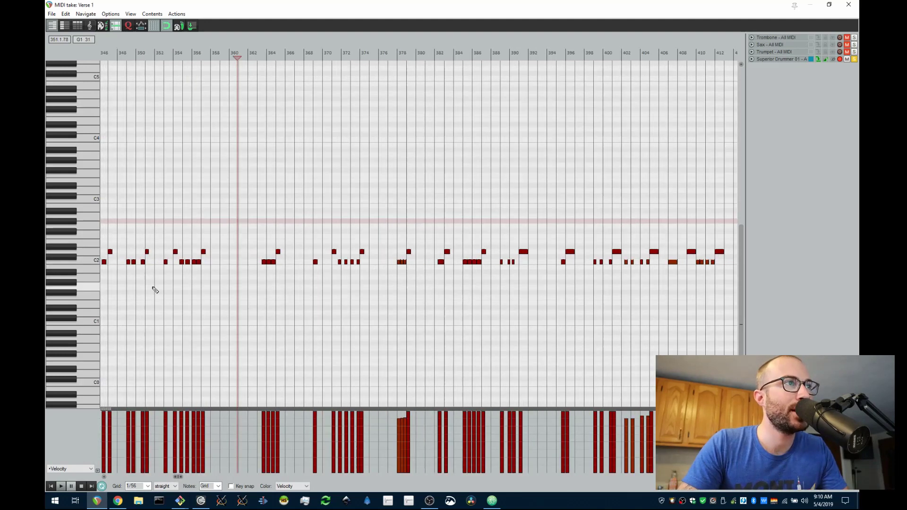
scroll(420, 277, up, 1)
scroll(424, 277, down, 1)
scroll(304, 251, up, 1)
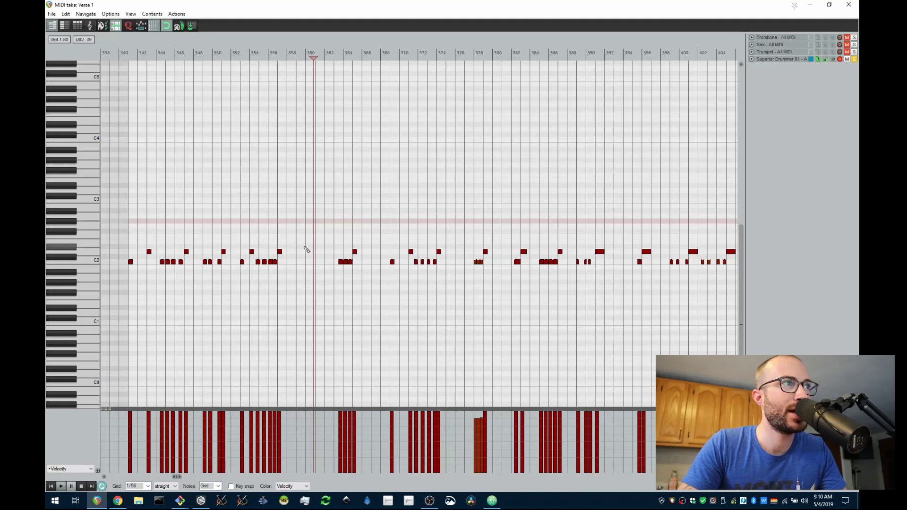
key(space)
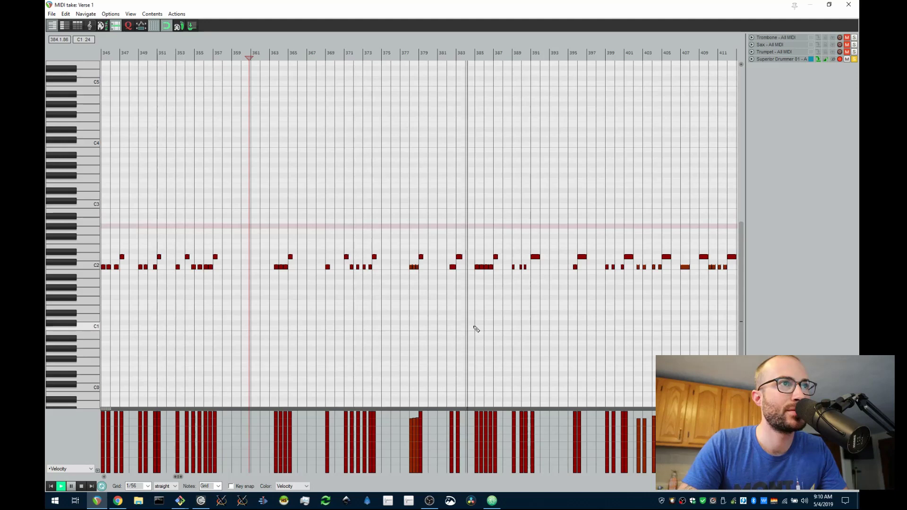
key(space)
- Pan the piano roll across bars 370 to 423 to inspect the later drum notes
scroll(455, 293, up, 3)
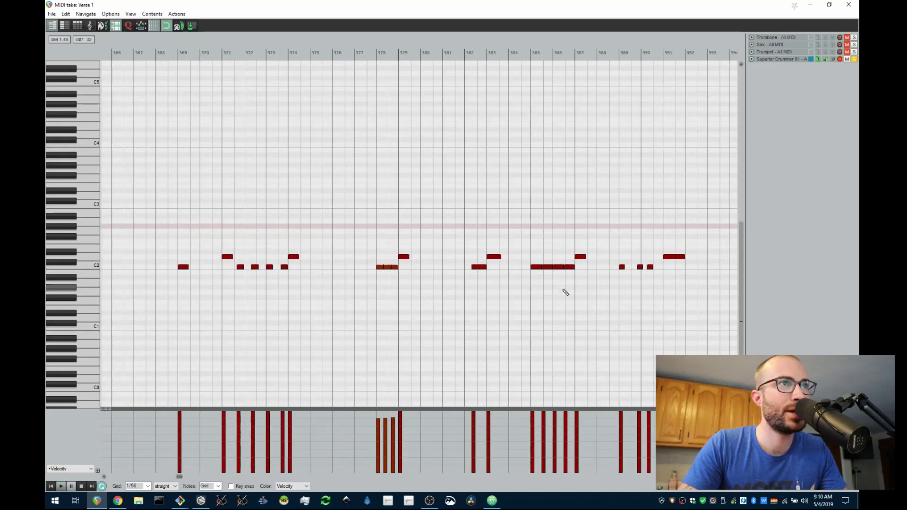
scroll(565, 290, down, 5)
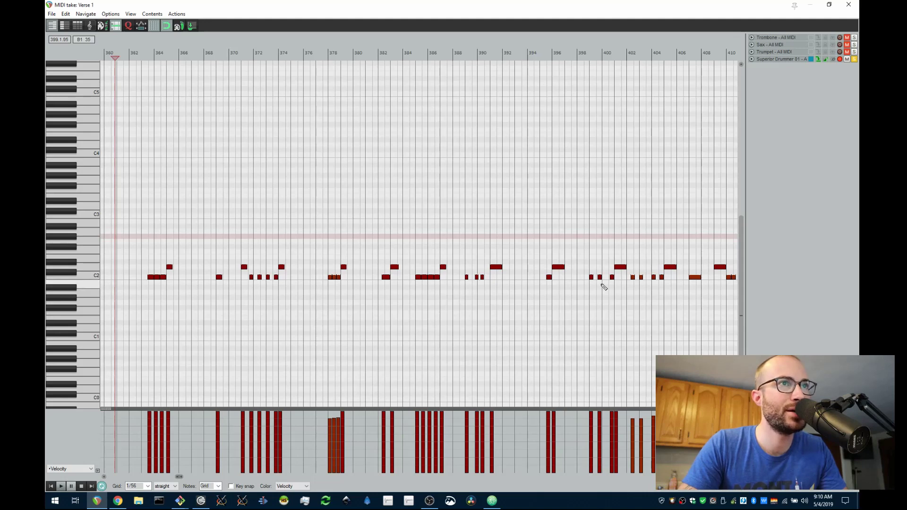
drag(602, 284, 425, 300)
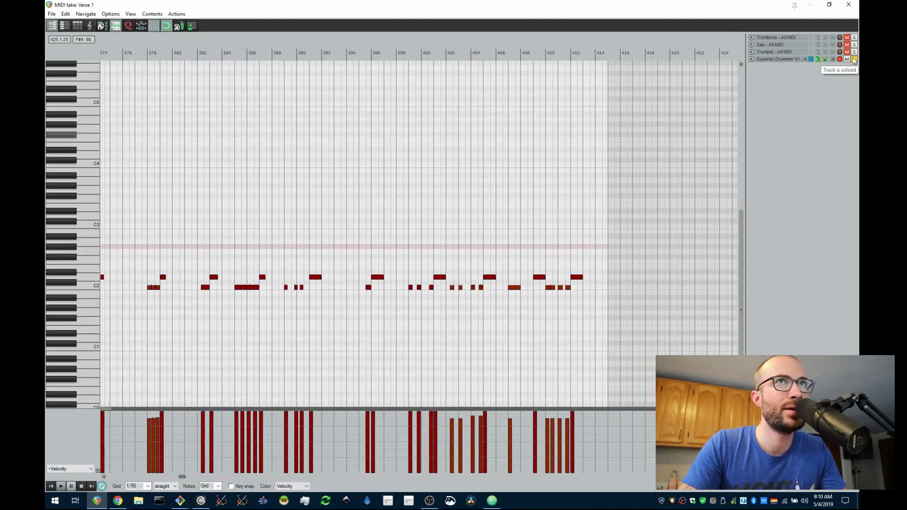
scroll(506, 304, up, 3)
scroll(506, 304, down, 4)
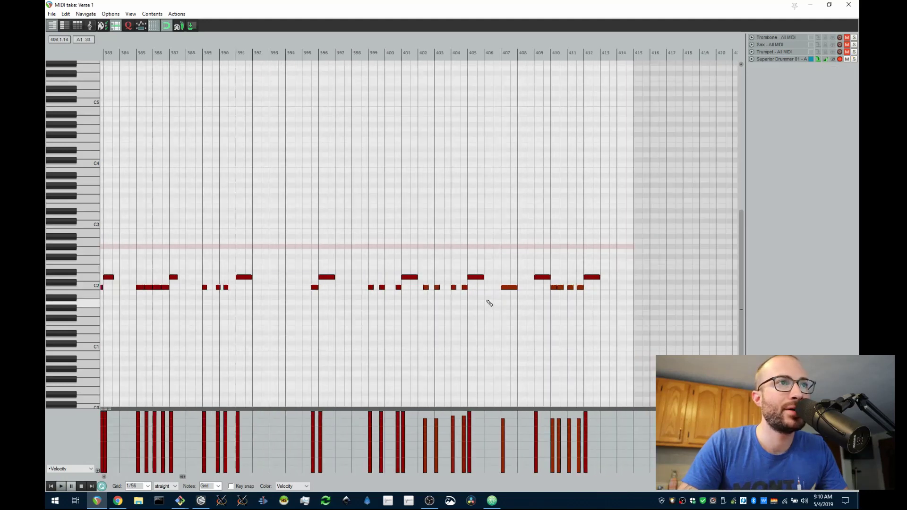
scroll(591, 306, up, 3)
drag(592, 306, 359, 306)
scroll(419, 311, down, 1)
scroll(342, 293, up, 3)
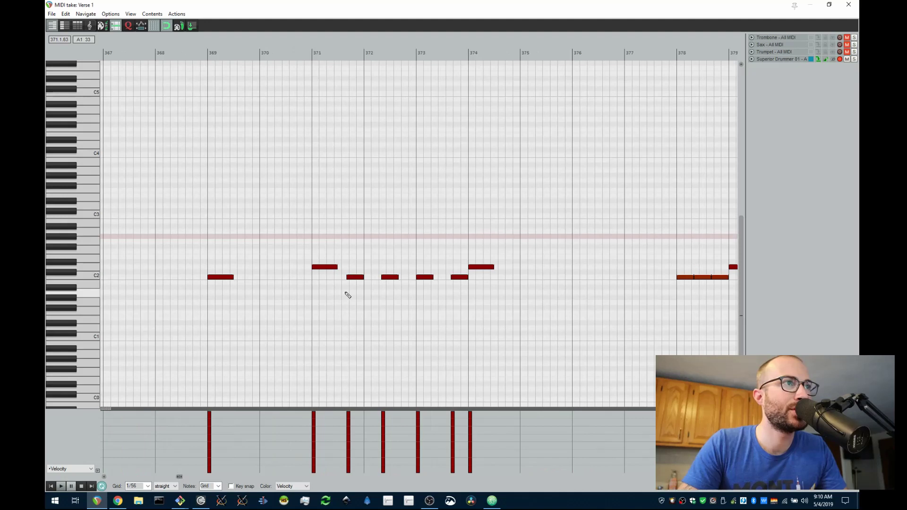
scroll(348, 295, down, 8)
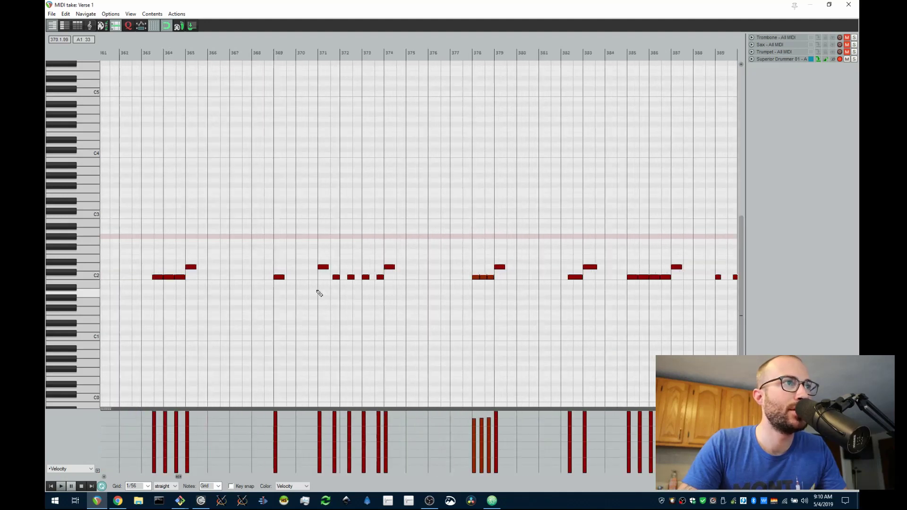
scroll(395, 302, down, 3)
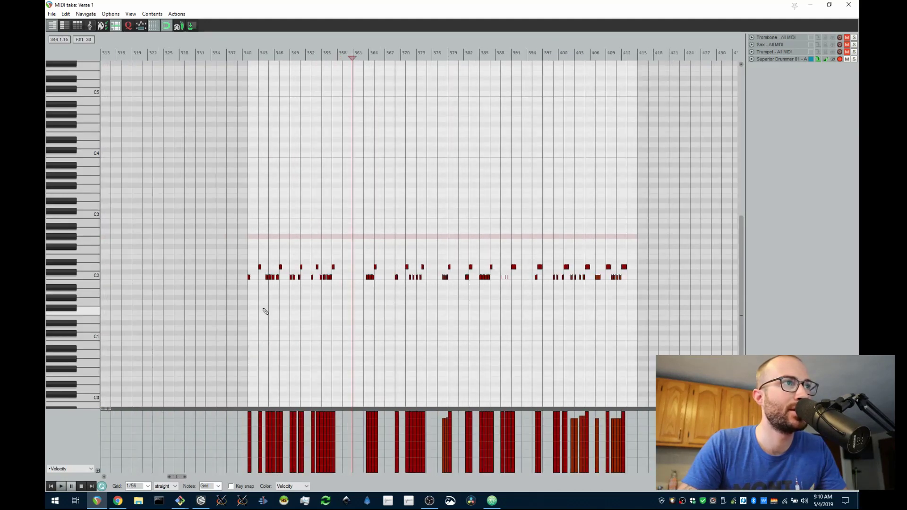
scroll(265, 310, up, 3)
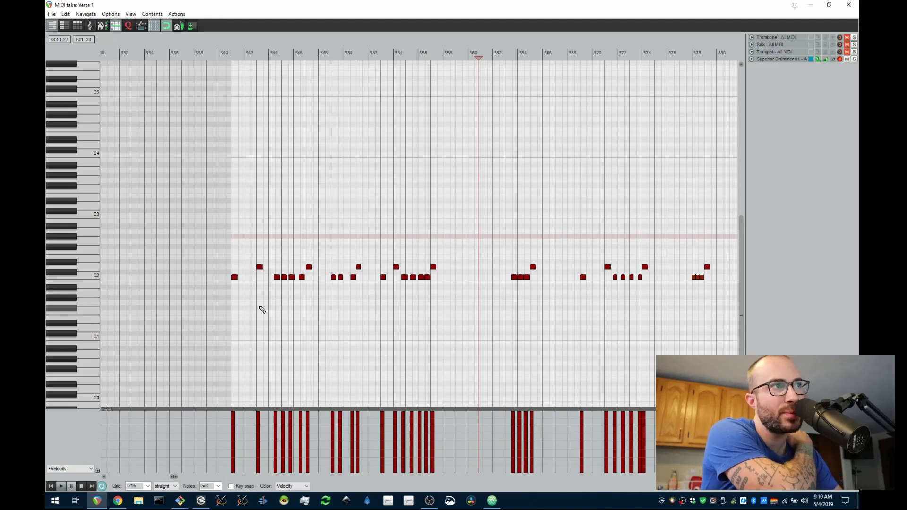
scroll(463, 316, up, 2)
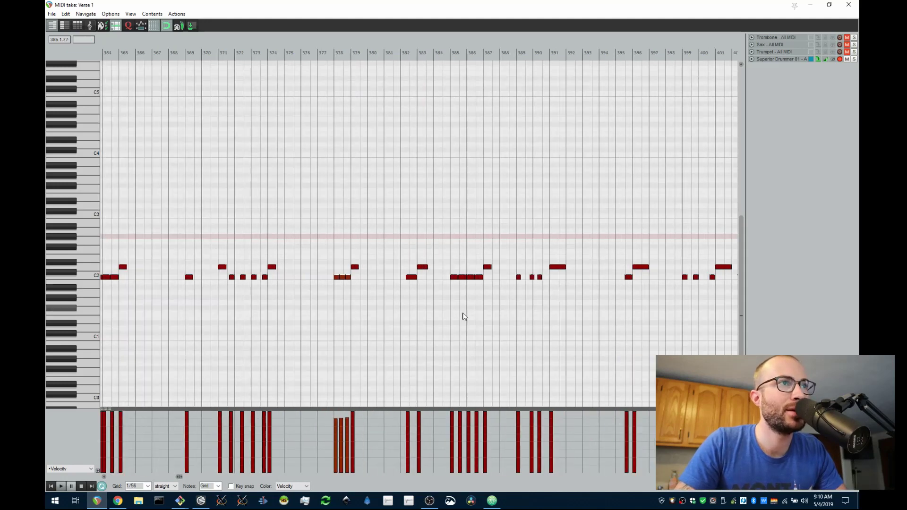
scroll(490, 281, up, 3)
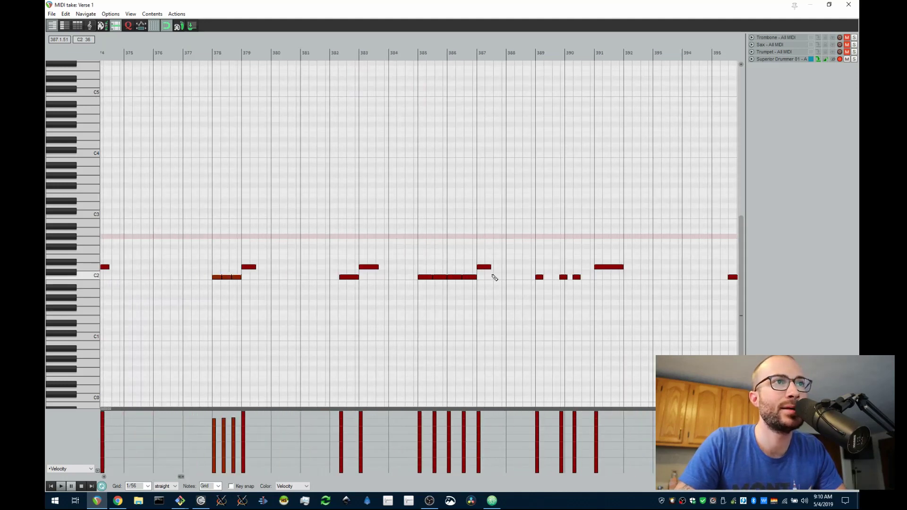
scroll(494, 277, down, 5)
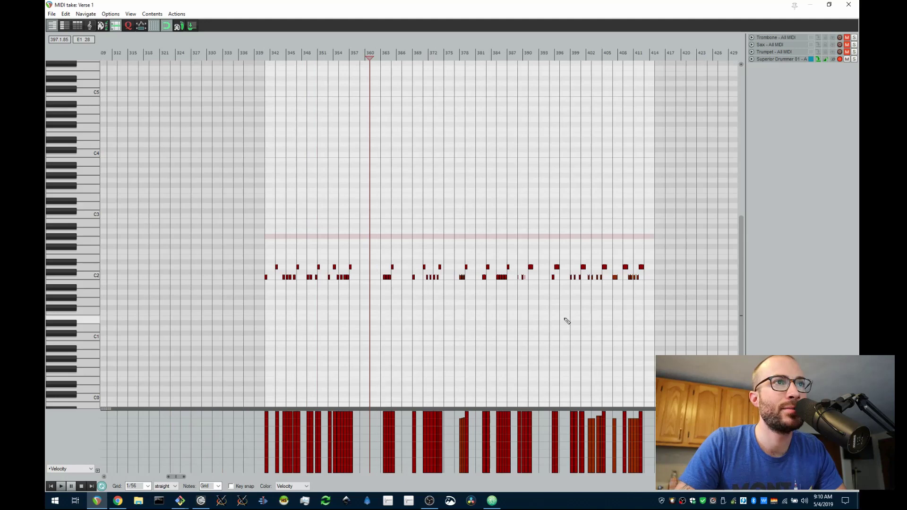
scroll(619, 306, up, 3)
scroll(591, 303, right, 3)
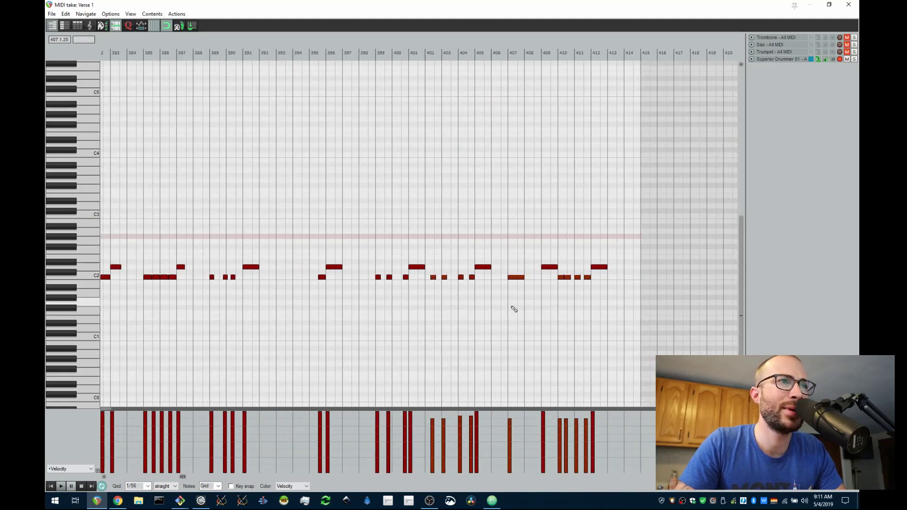
scroll(513, 307, up, 1)
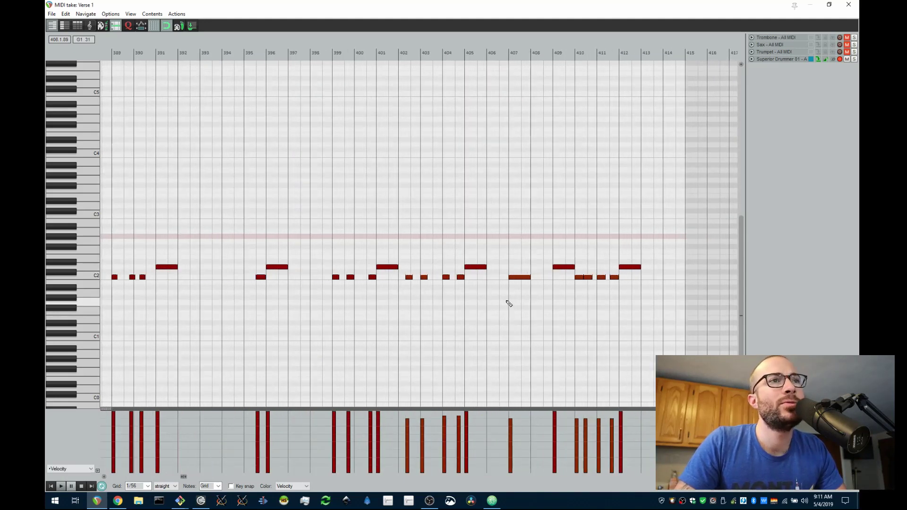
- Play the verse drums once more, then close the Verse 1 MIDI editor
key(space)
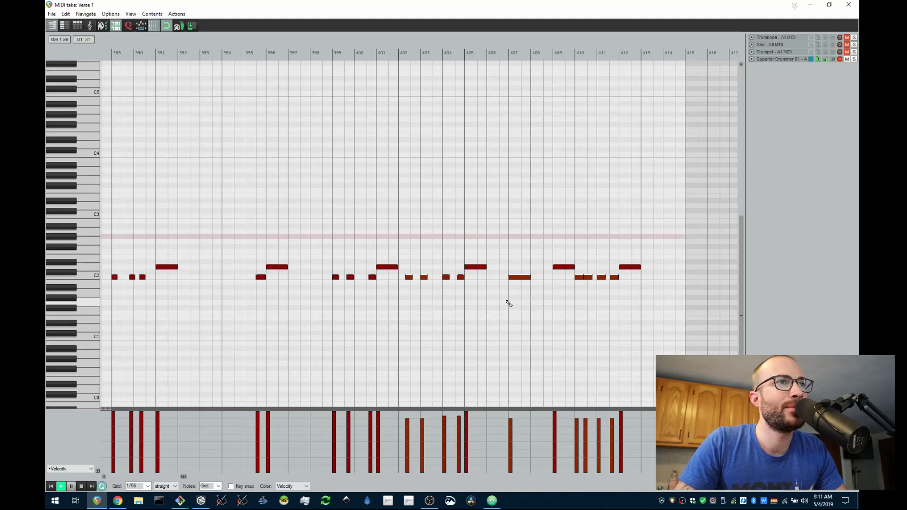
scroll(507, 302, down, 3)
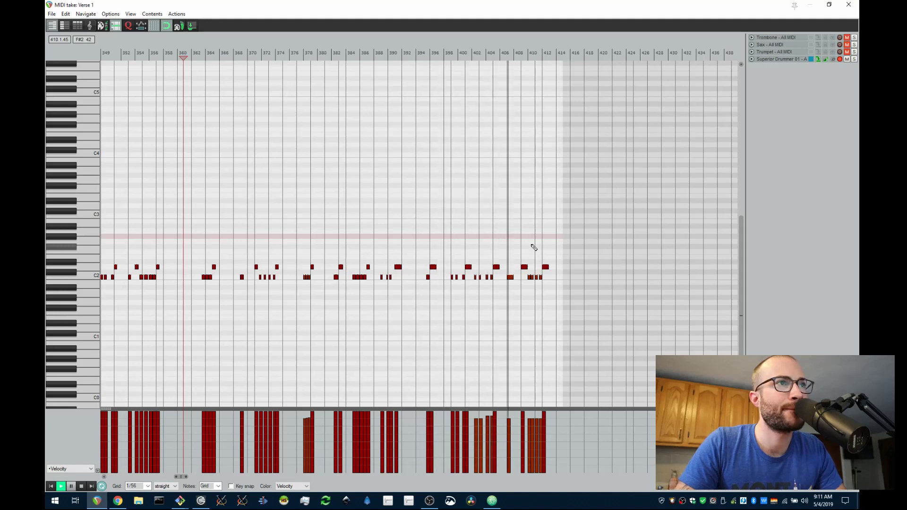
key(space)
key(Escape)
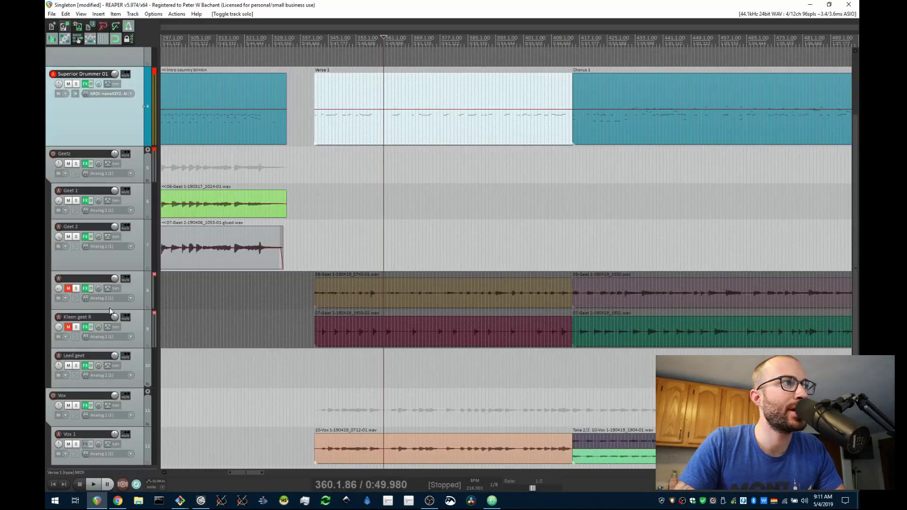
- Unmute track 8's guitar and audition from just before Verse 1
click(69, 289)
click(311, 39)
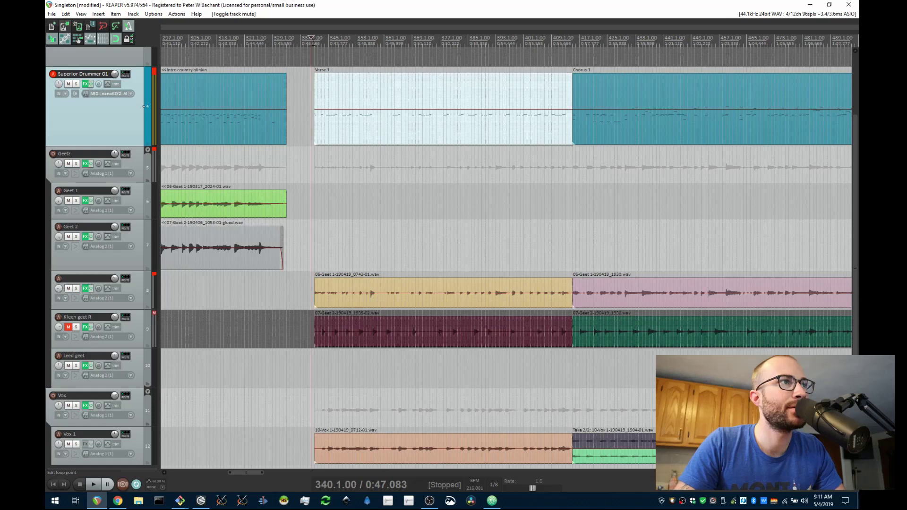
key(space)
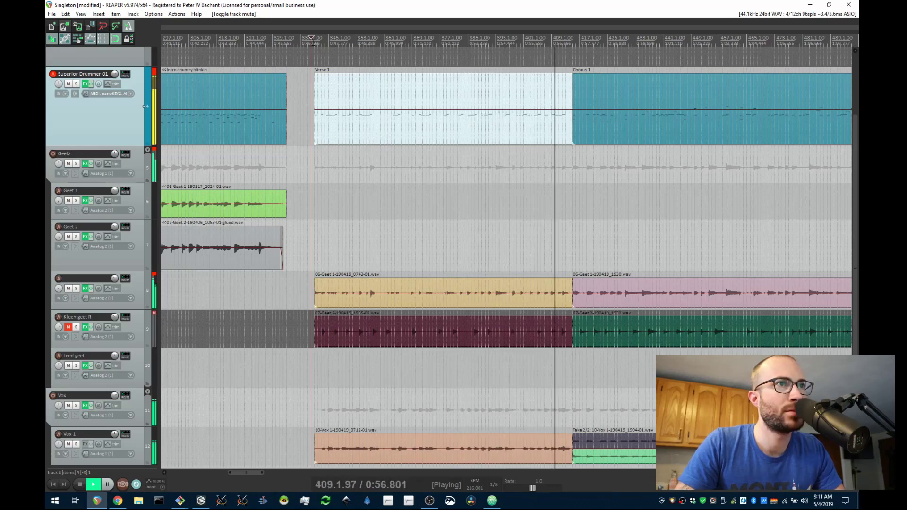
key(space)
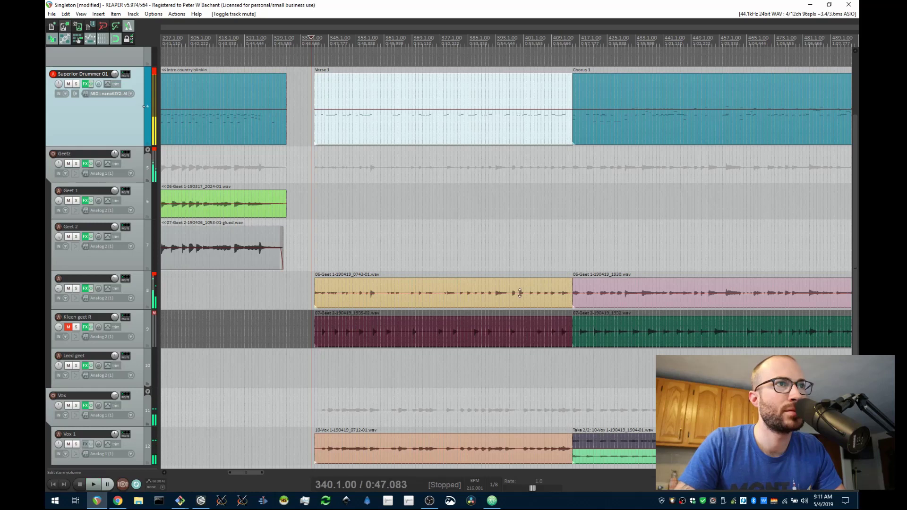
- Audition from bar 391, unmute the Kleen geet R track, and reset the play start to bar 338
click(488, 278)
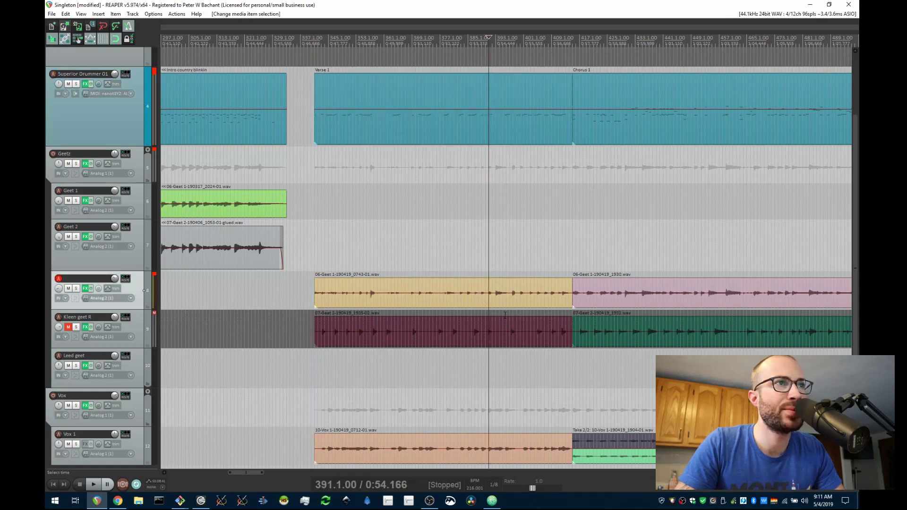
key(space)
key(space)
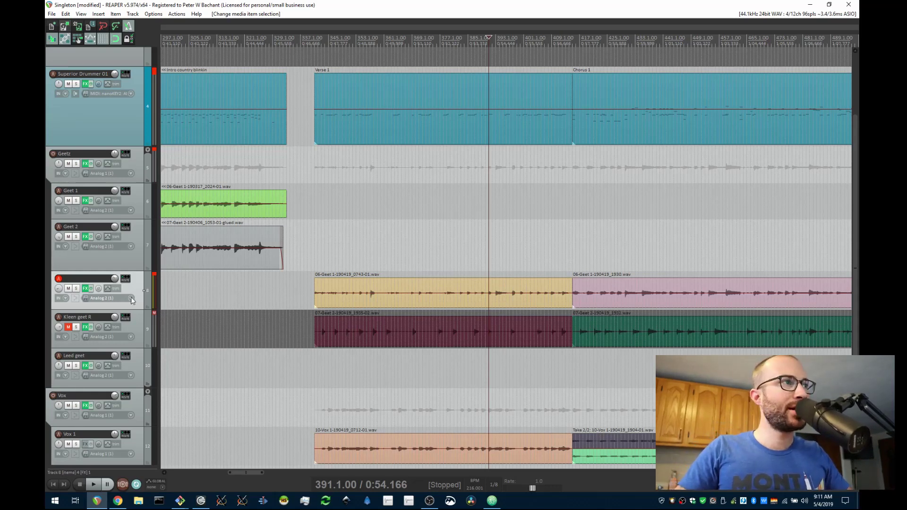
click(68, 327)
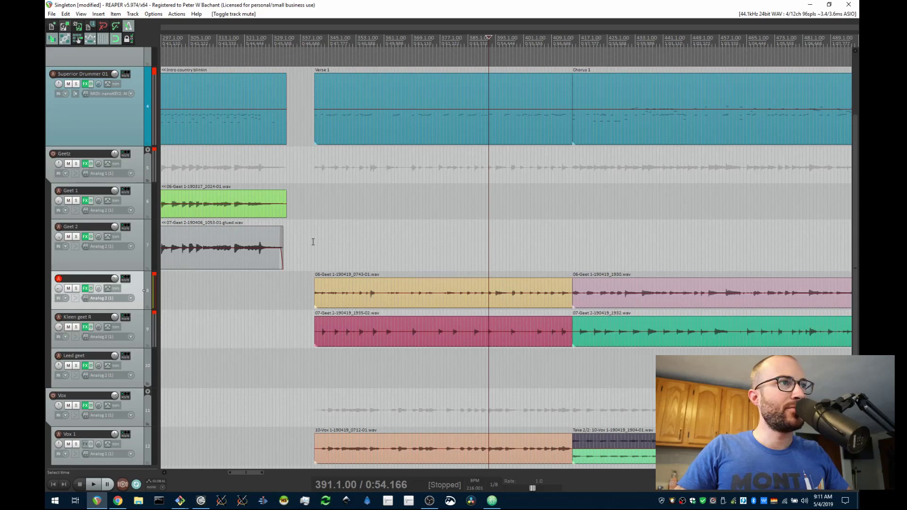
click(304, 40)
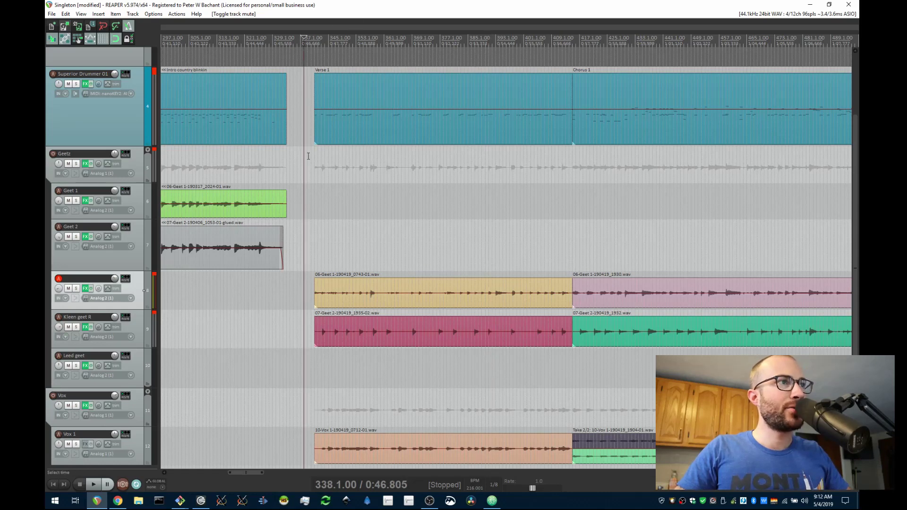
scroll(363, 345, up, 2)
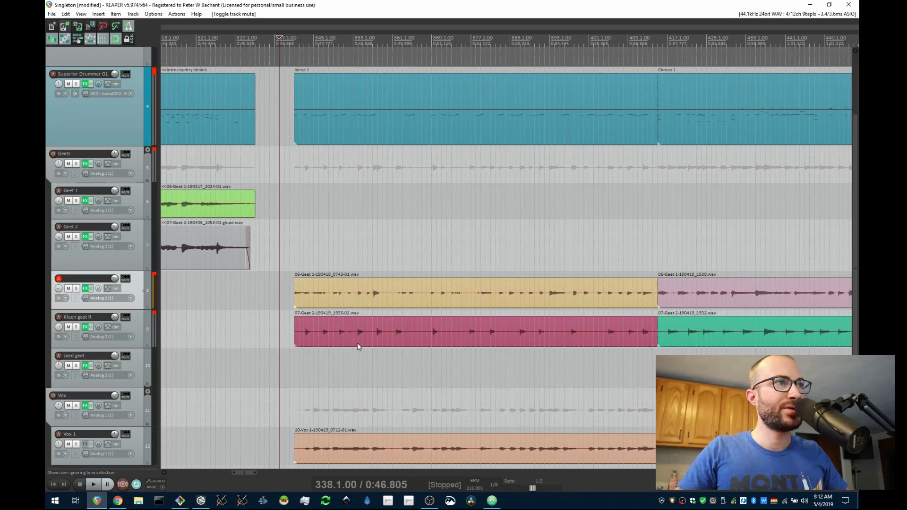
key(space)
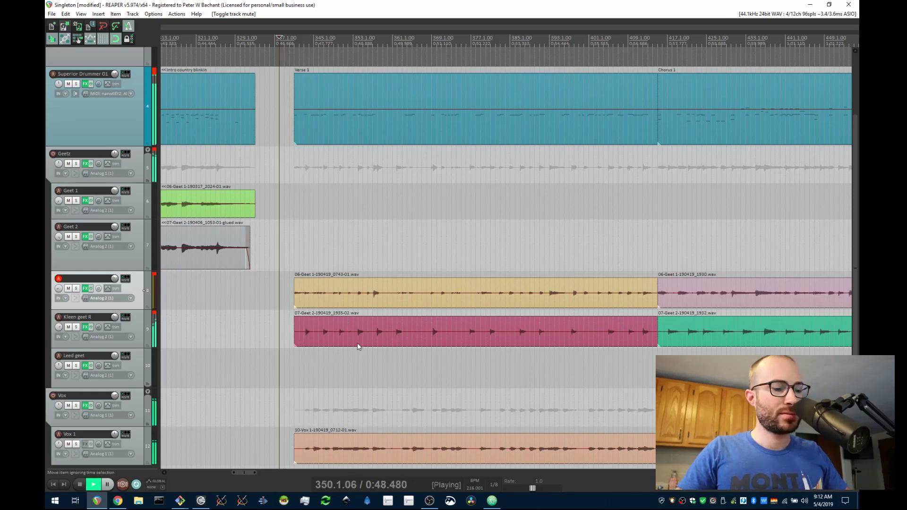
key(space)
key(space)
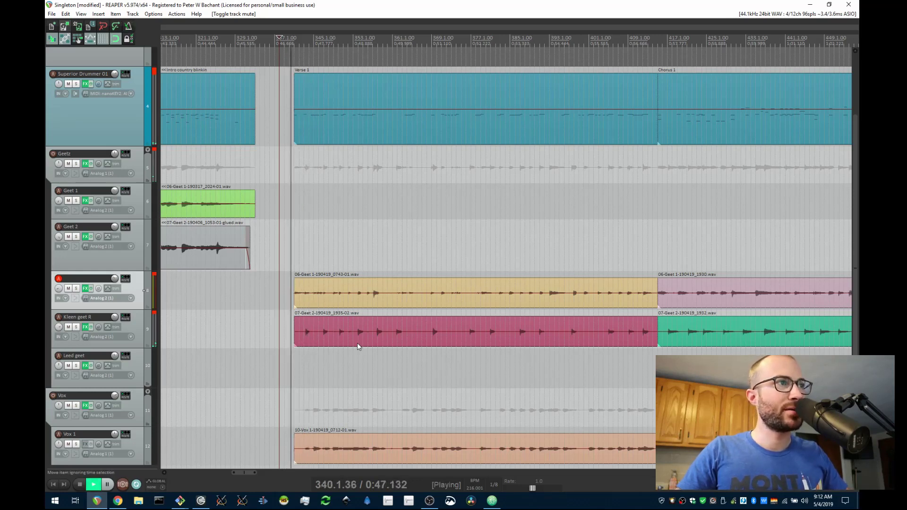
scroll(385, 349, down, 2)
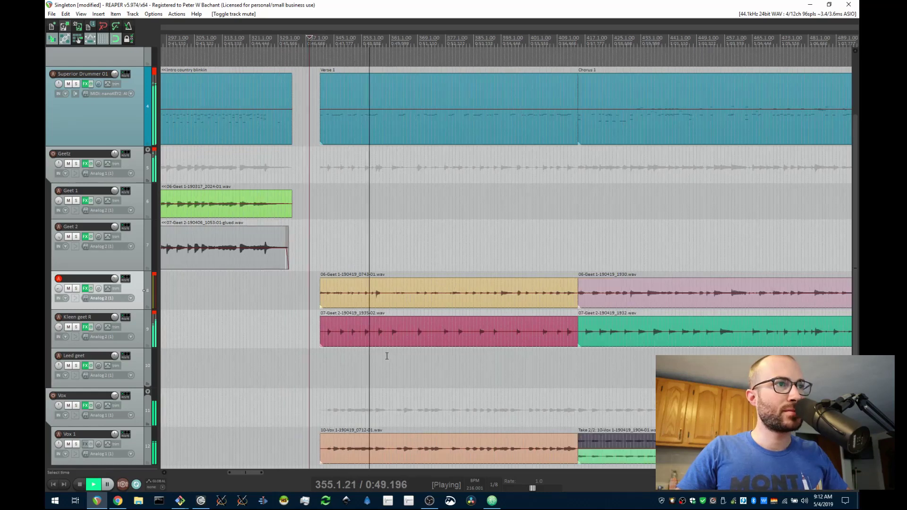
scroll(409, 343, down, 1)
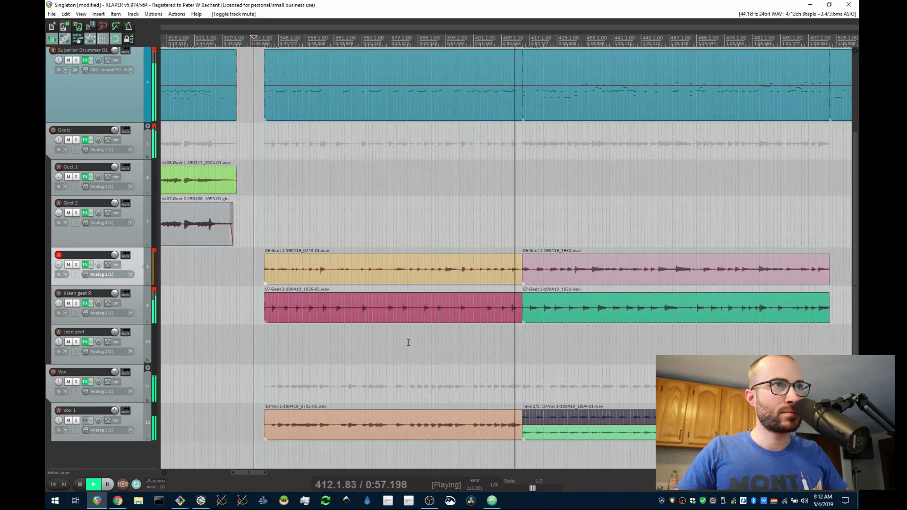
key(space)
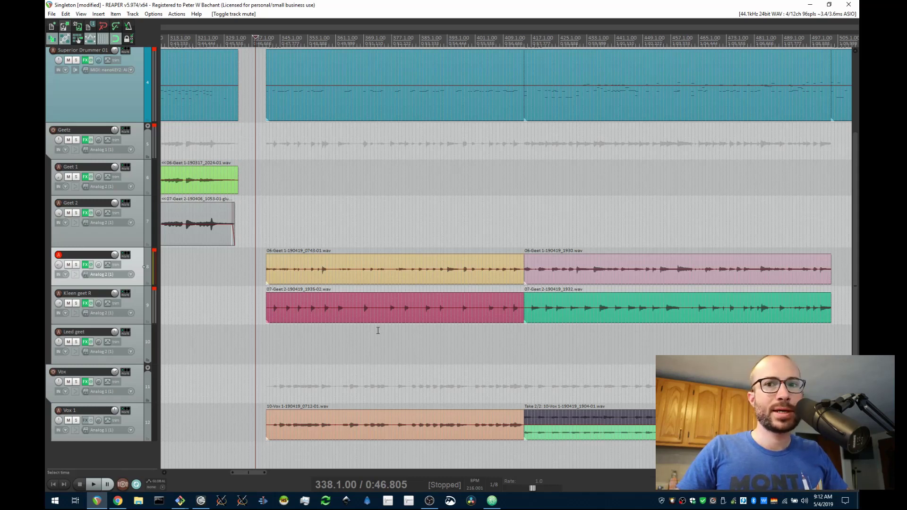
scroll(379, 329, right, 6)
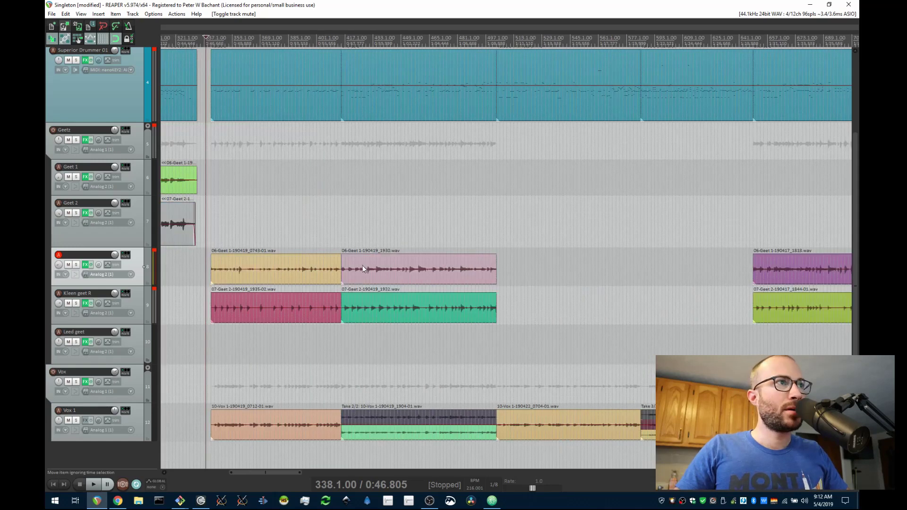
drag(428, 373, 354, 341)
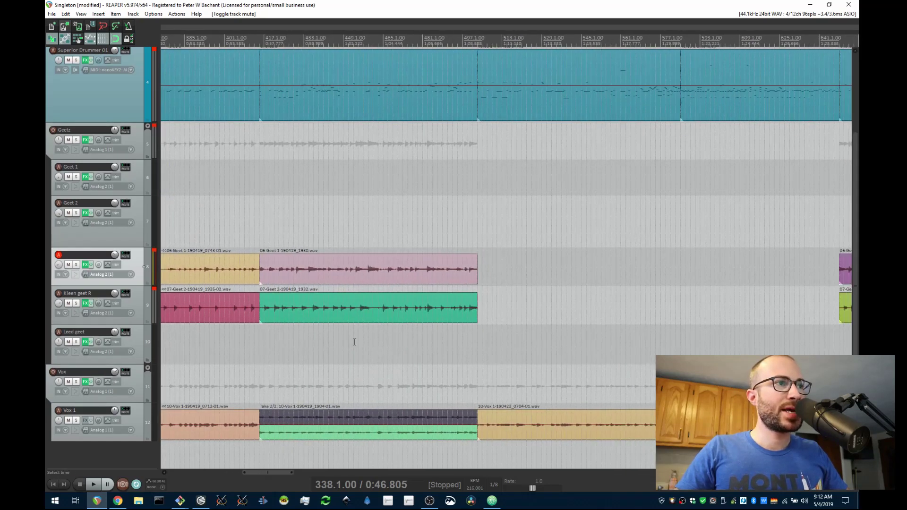
scroll(332, 397, up, 1)
scroll(344, 354, left, 1)
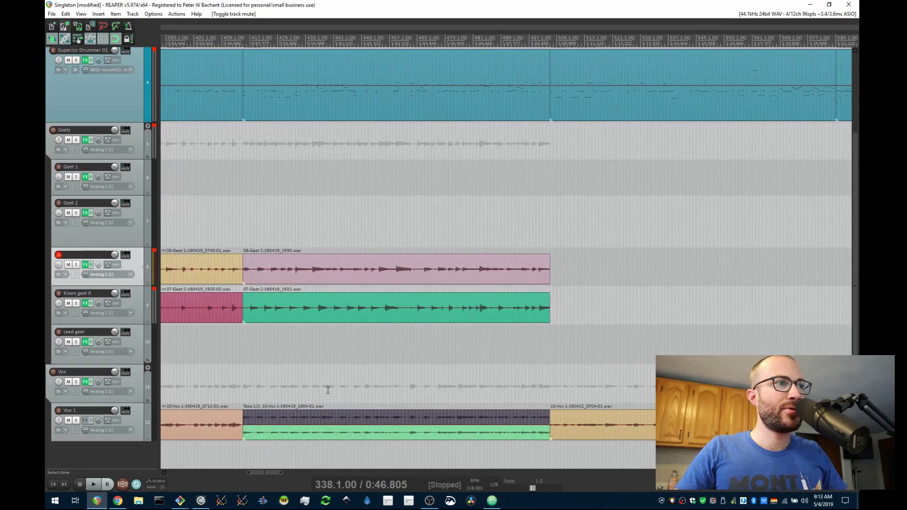
scroll(330, 389, down, 1)
- Play the Chorus 1 drum notes in the MIDI editor, then stop playback
key(alt+Tab)
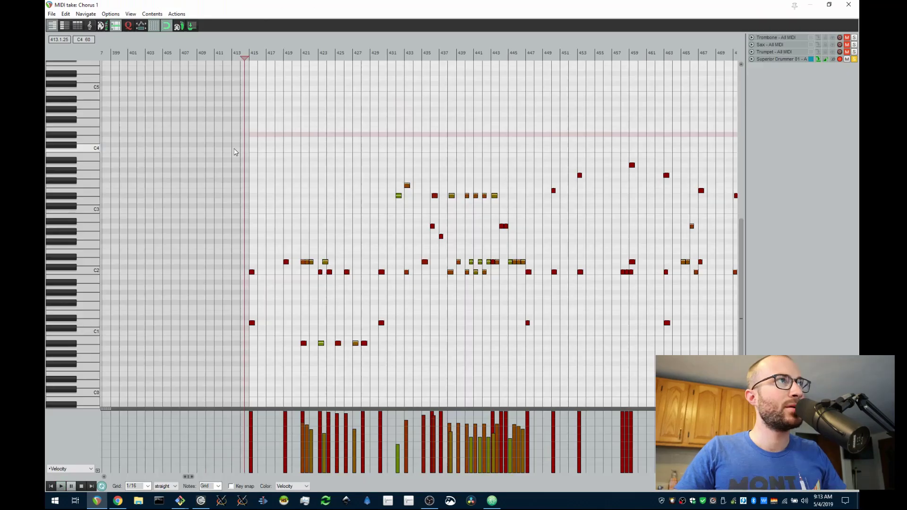
key(space)
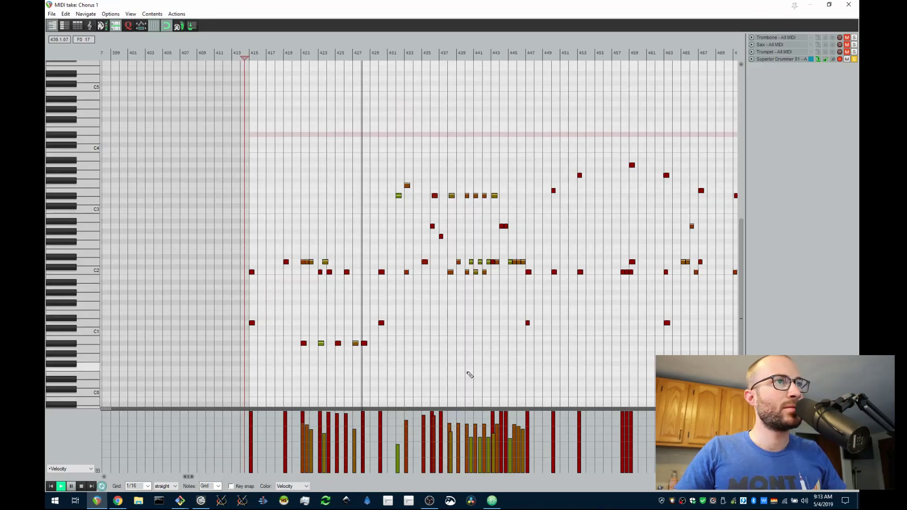
scroll(377, 357, down, 3)
scroll(355, 318, down, 1)
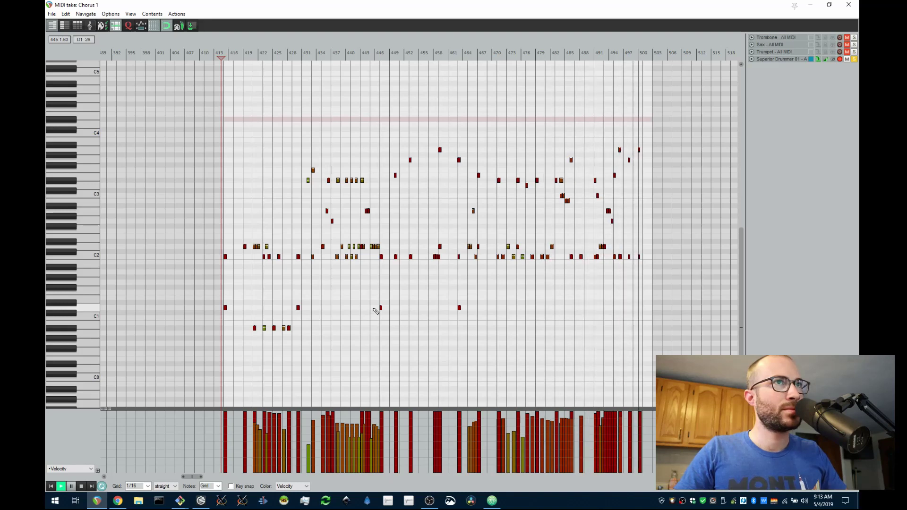
key(space)
- Zoom and scroll through the Chorus 1 piano roll to bring the later chorus notes into view
scroll(383, 243, up, 2)
scroll(330, 297, right, 1)
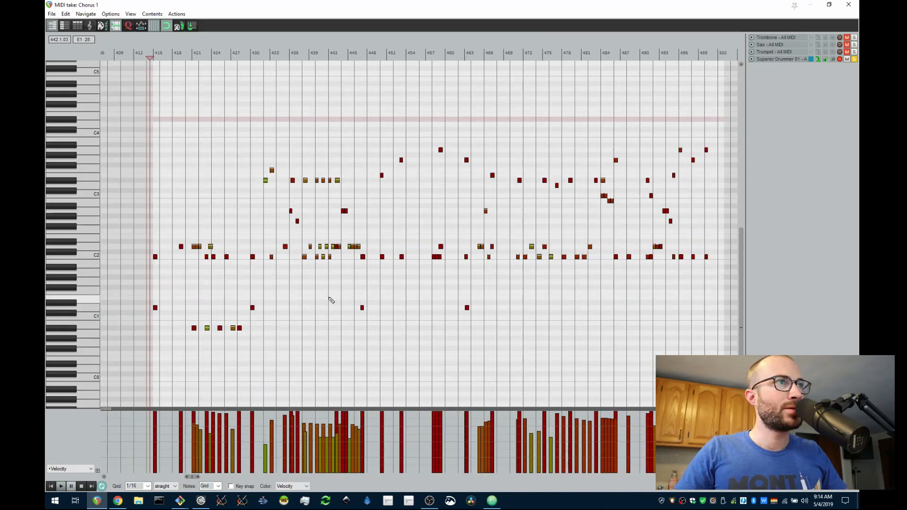
scroll(326, 297, left, 2)
scroll(326, 296, down, 1)
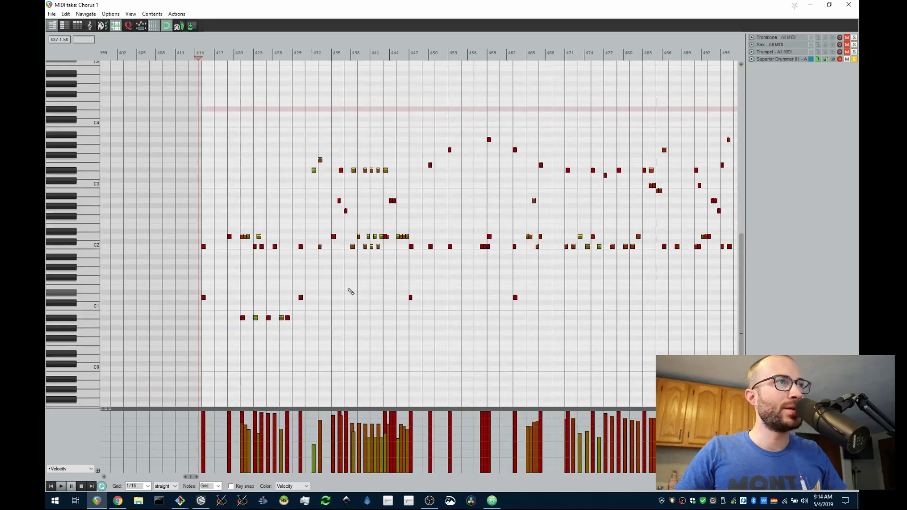
scroll(357, 249, up, 2)
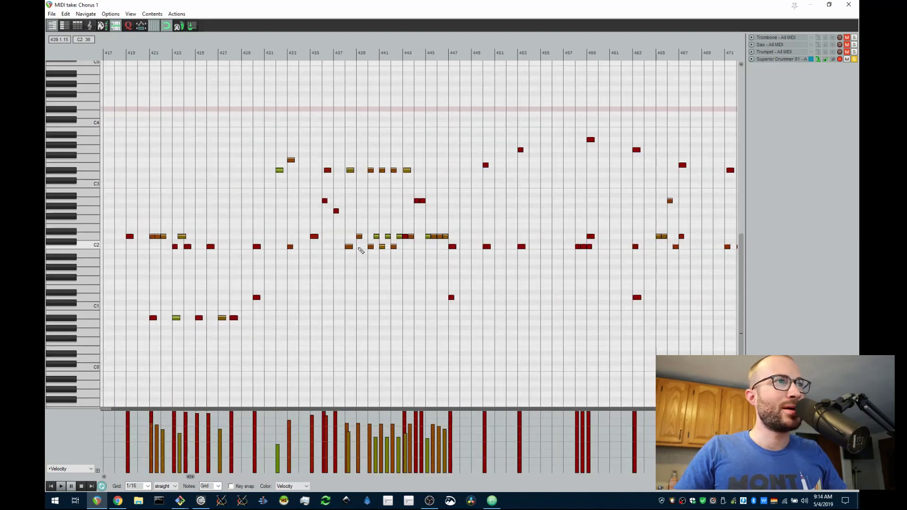
scroll(361, 250, down, 1)
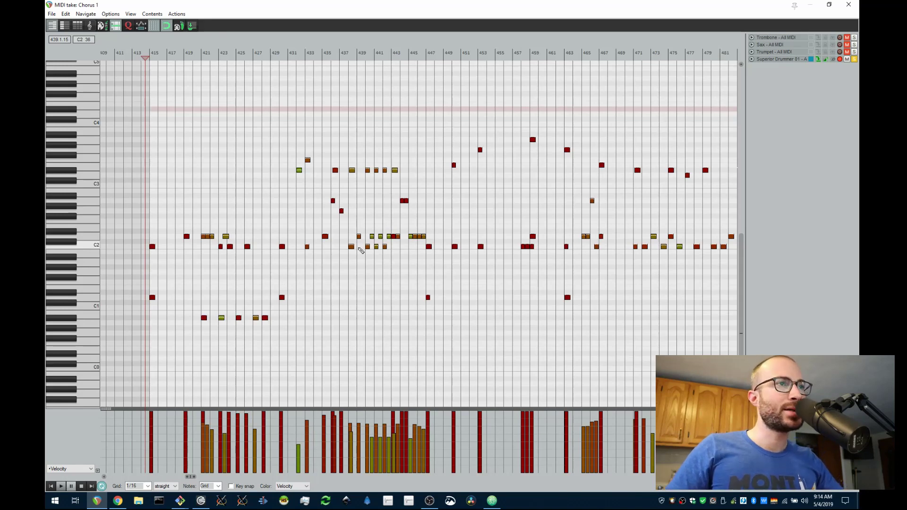
scroll(359, 238, down, 1)
scroll(359, 239, up, 4)
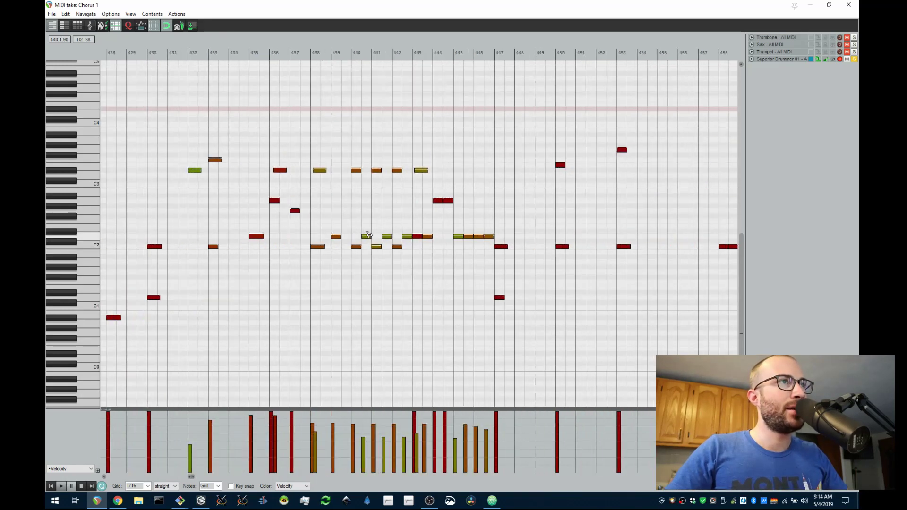
scroll(376, 237, down, 3)
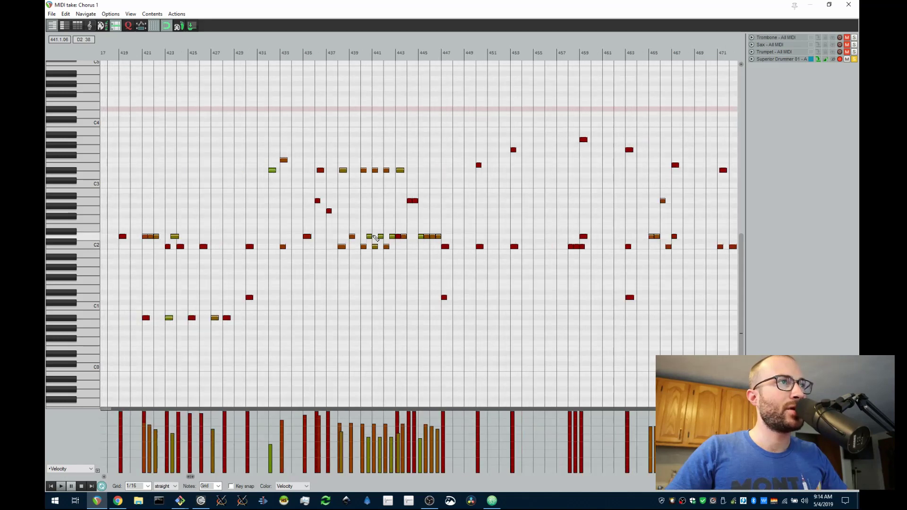
scroll(337, 276, down, 1)
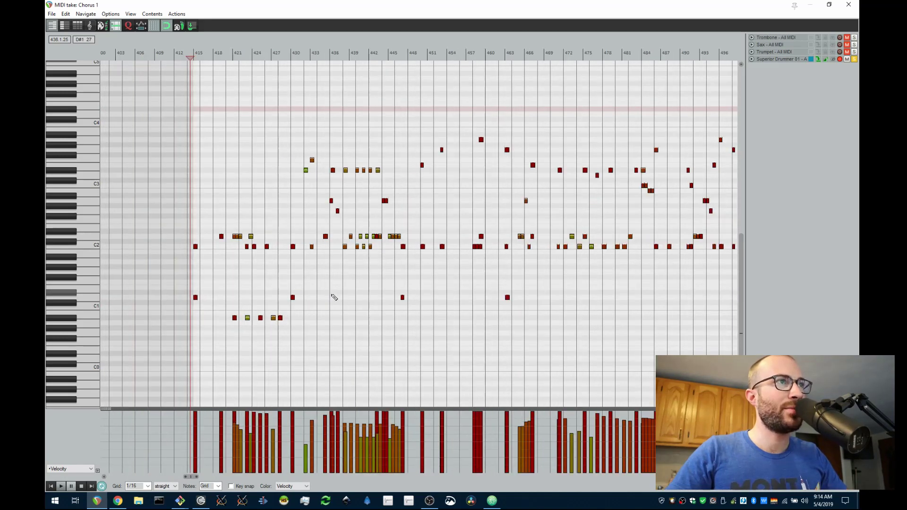
drag(384, 303, 312, 282)
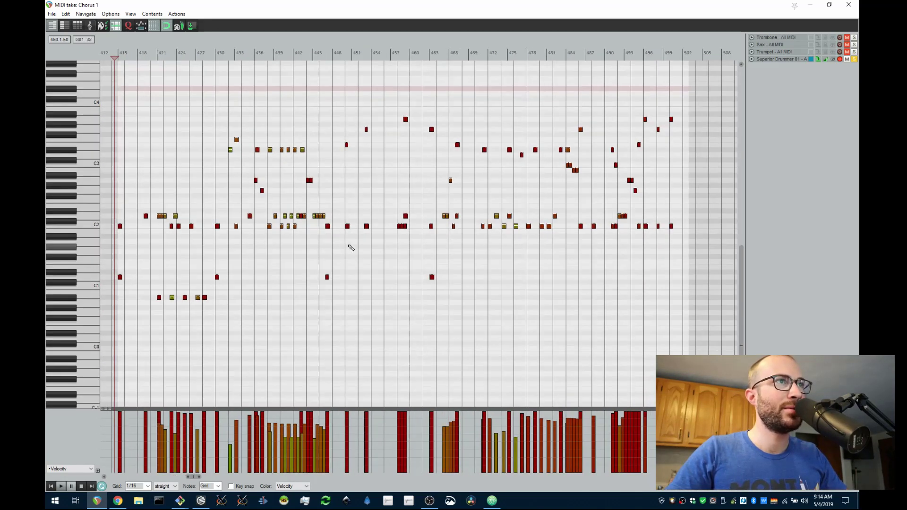
scroll(341, 236, up, 6)
scroll(334, 229, down, 4)
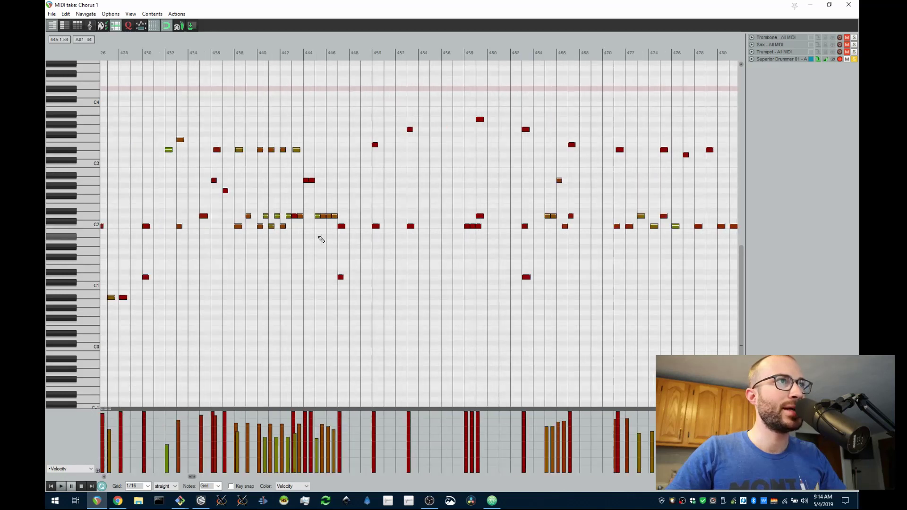
scroll(322, 239, down, 3)
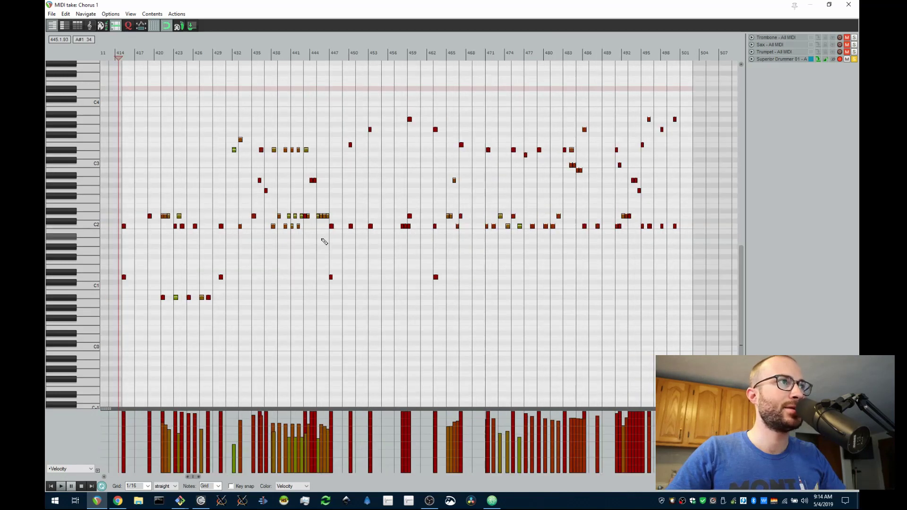
- Play the Chorus 1 drums once more, then close the MIDI editor
key(space)
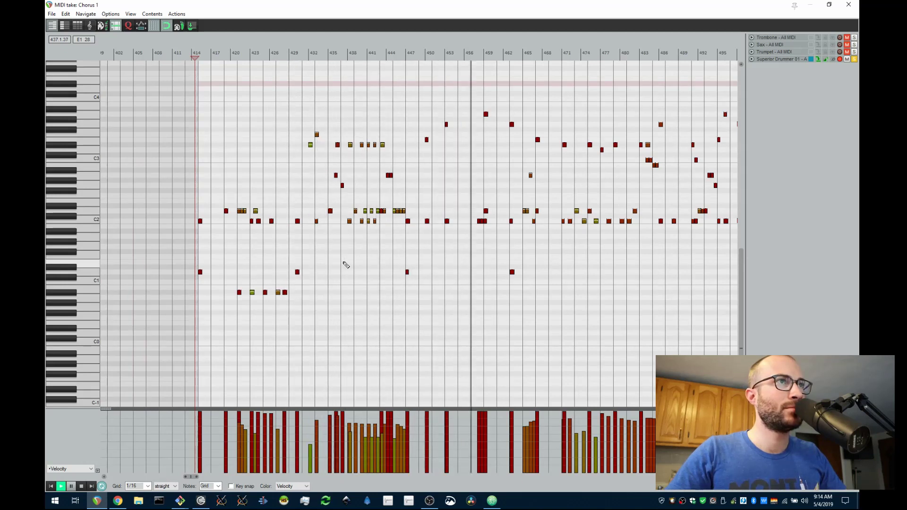
key(space)
scroll(391, 263, down, 2)
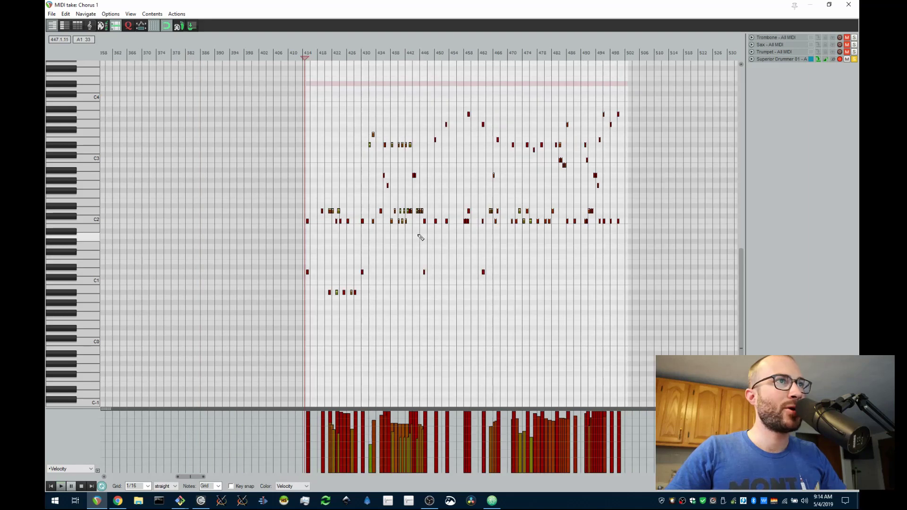
scroll(491, 234, up, 2)
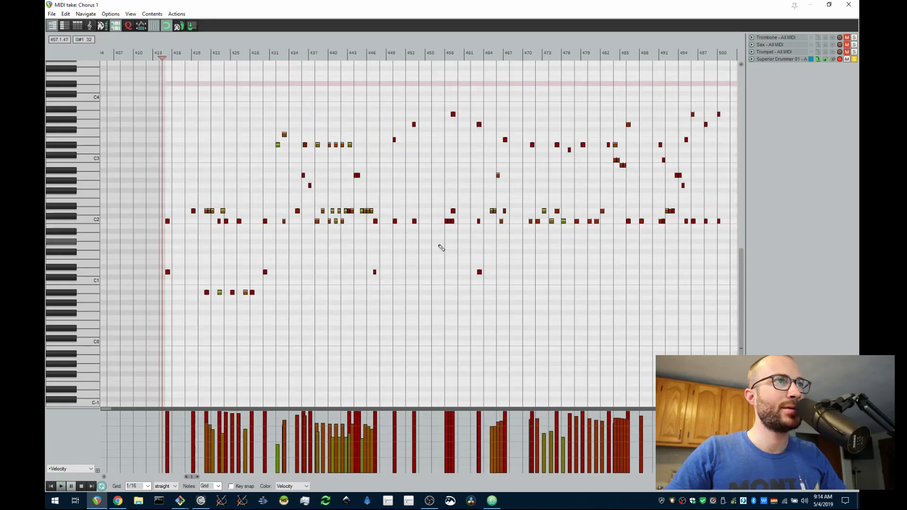
scroll(602, 155, down, 3)
scroll(560, 255, up, 3)
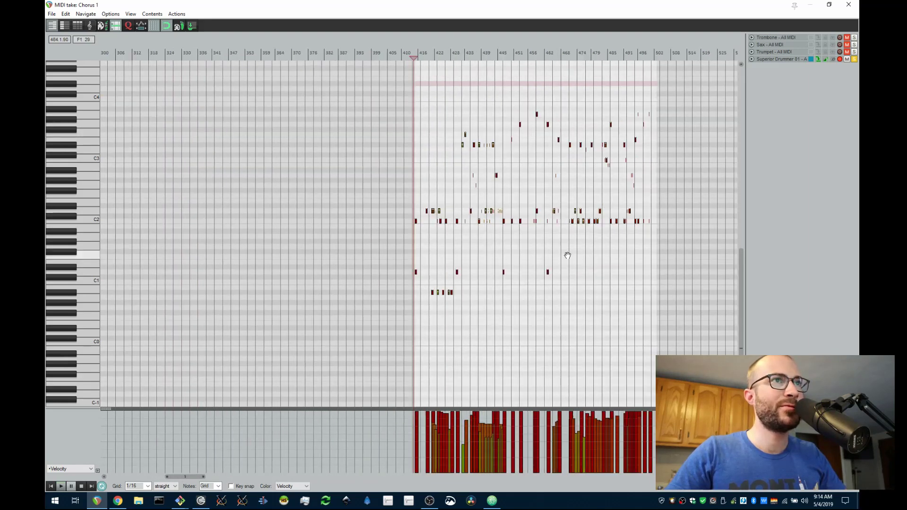
scroll(362, 234, up, 2)
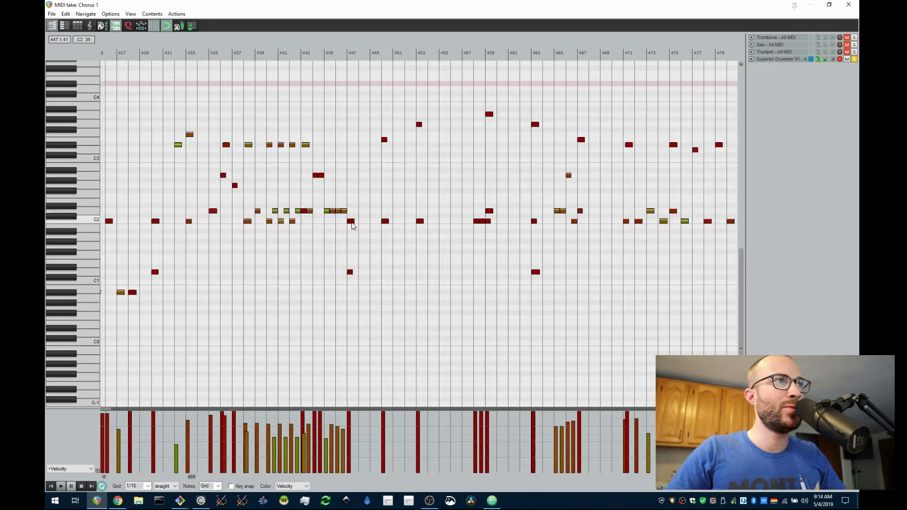
scroll(352, 226, down, 2)
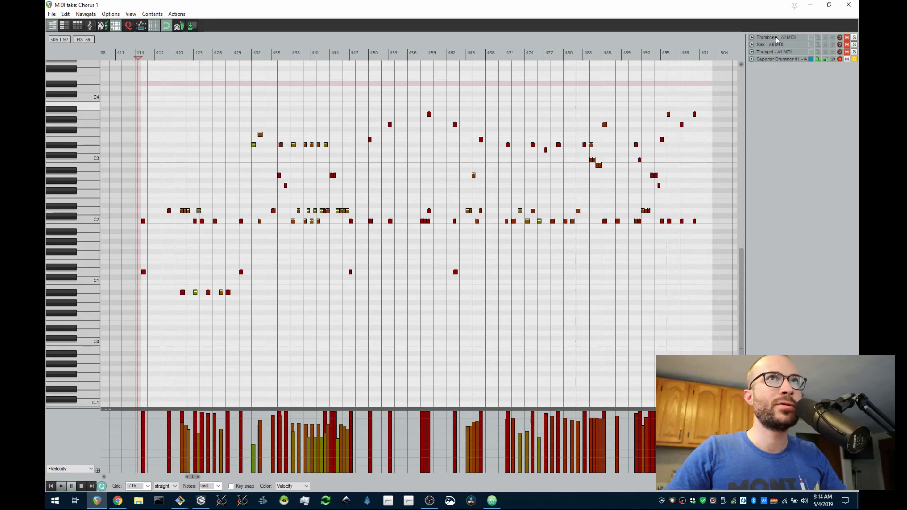
click(853, 6)
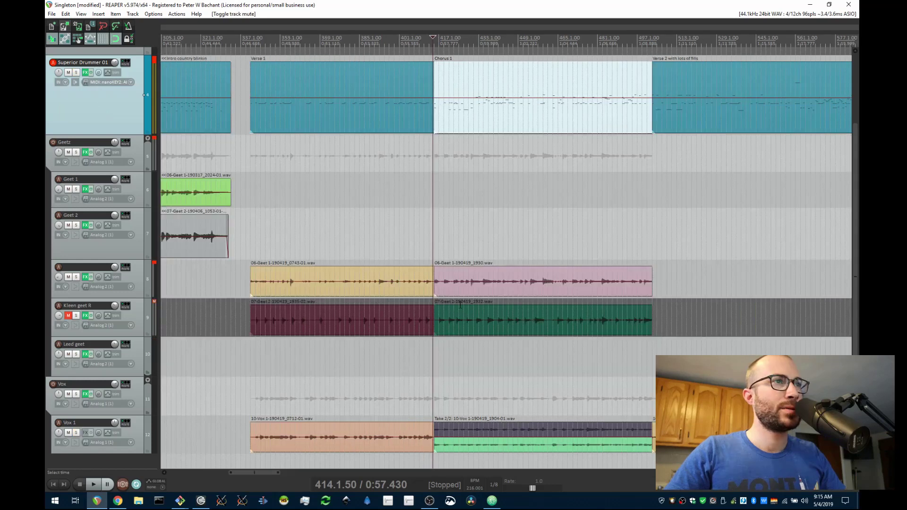
key(space)
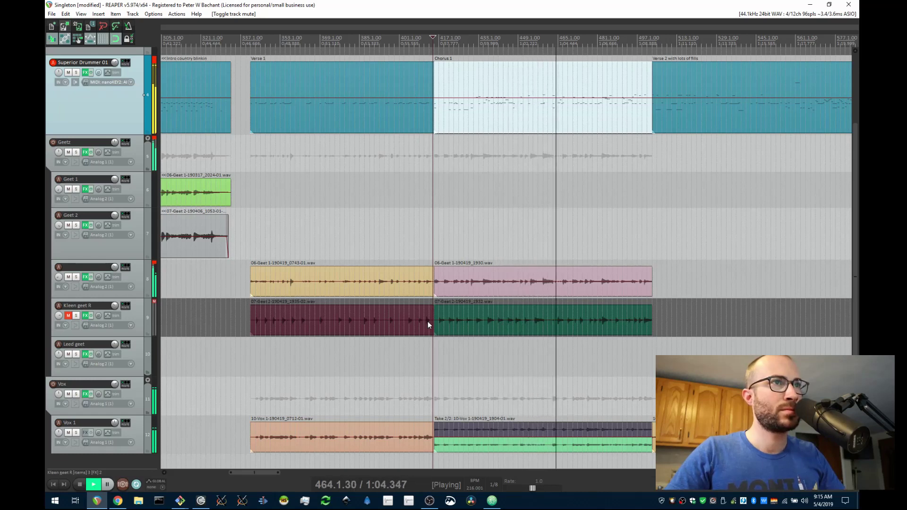
key(space)
scroll(512, 282, up, 2)
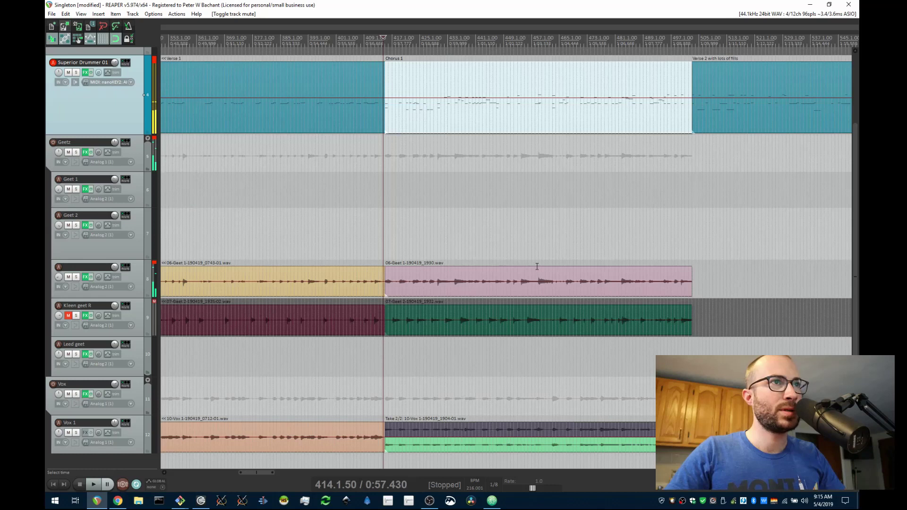
click(537, 264)
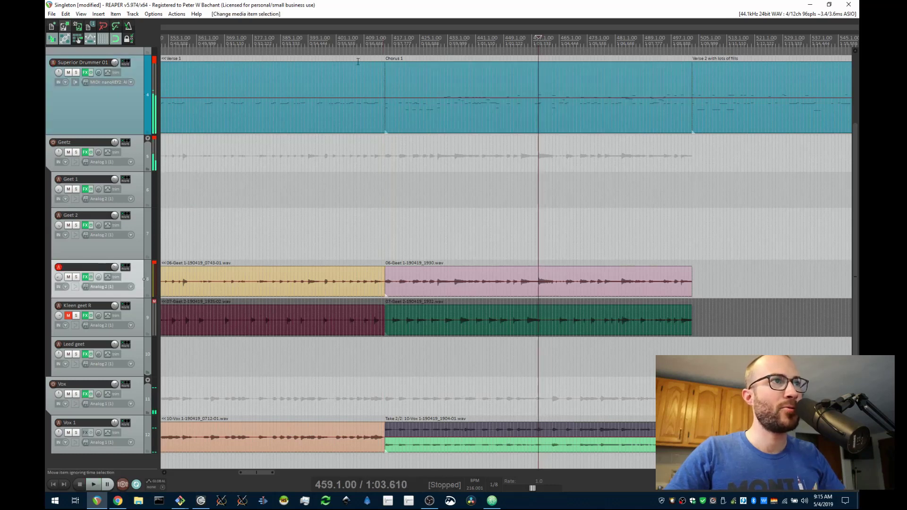
click(371, 41)
key(space)
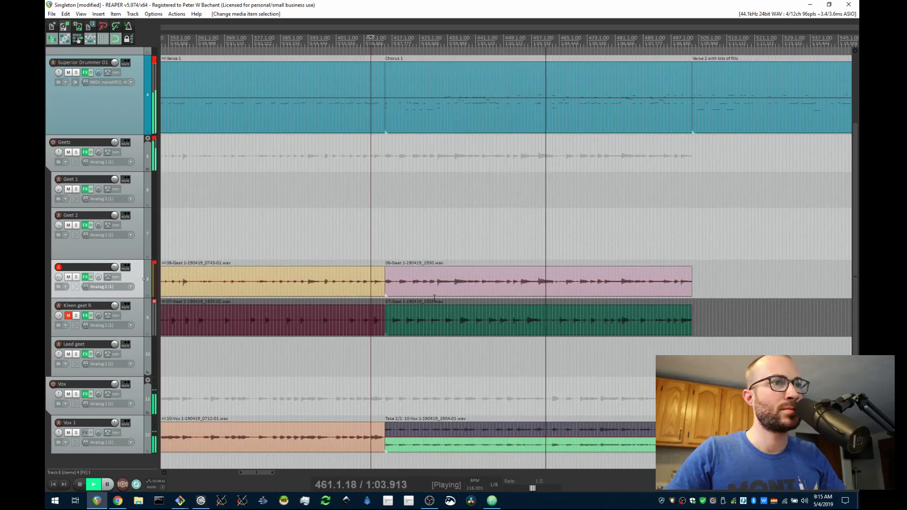
scroll(562, 291, down, 2)
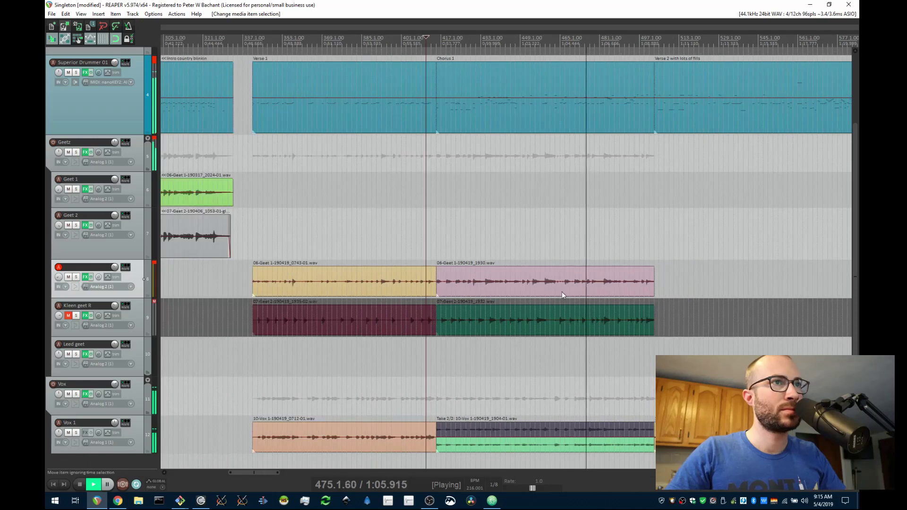
drag(618, 364, 514, 358)
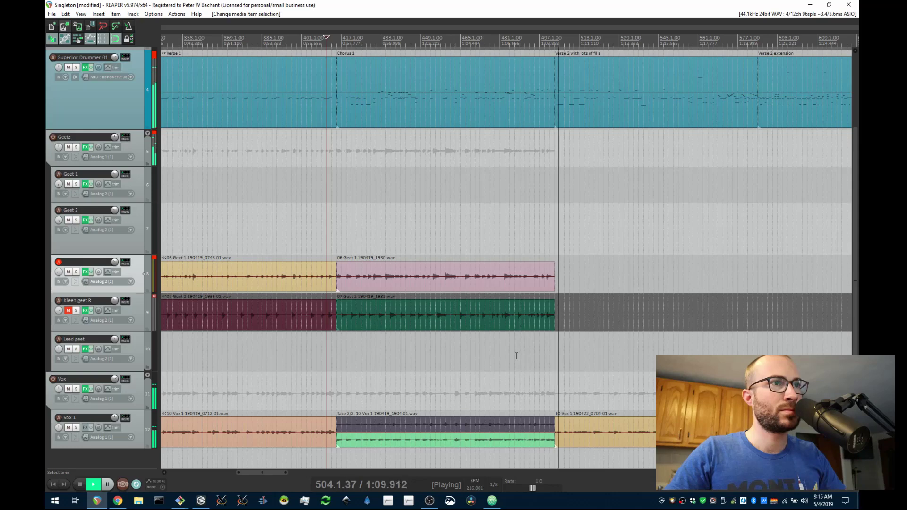
key(space)
scroll(477, 250, down, 2)
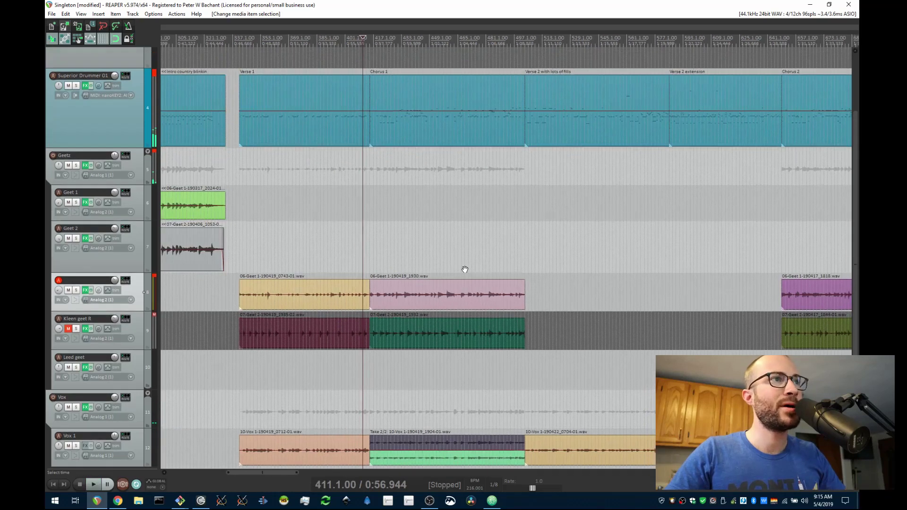
drag(465, 269, 385, 307)
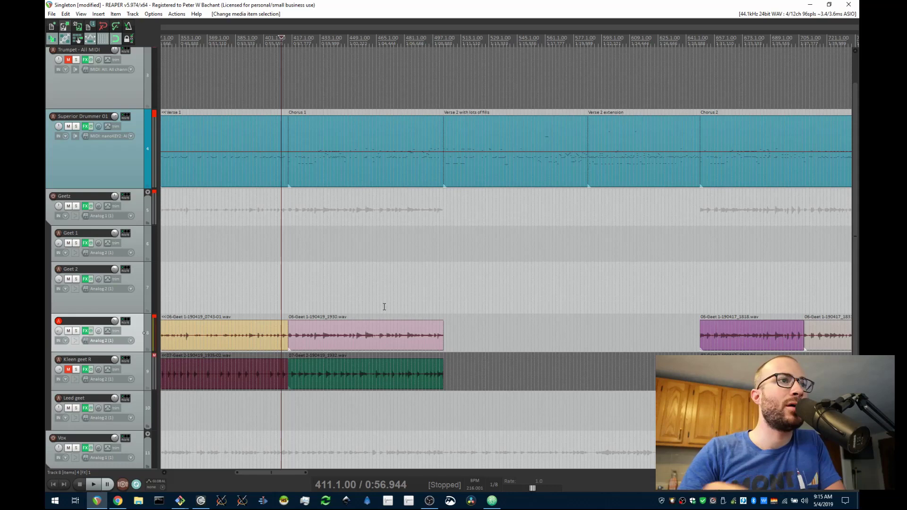
- Zoom out, place the edit cursor at Verse 2 with lots of fills (499.1.00), and open its drum notes
scroll(344, 314, down, 3)
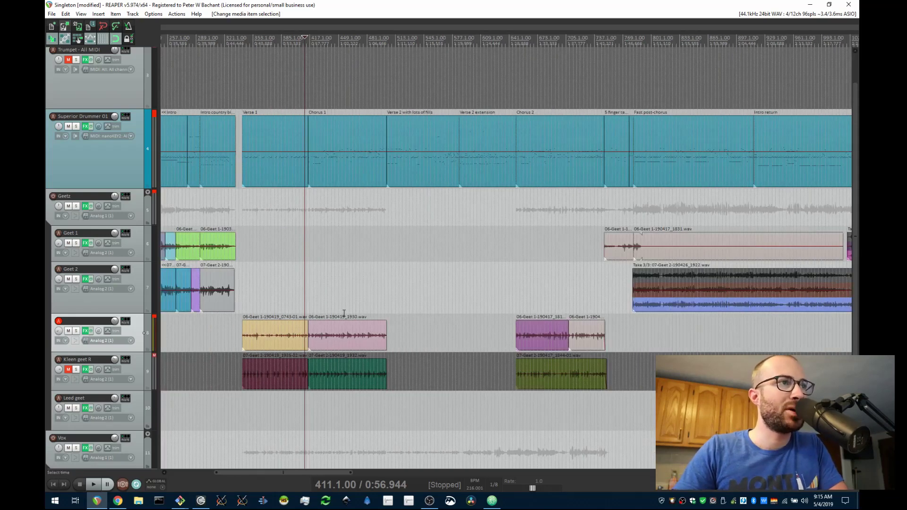
scroll(382, 289, up, 2)
drag(382, 289, 428, 151)
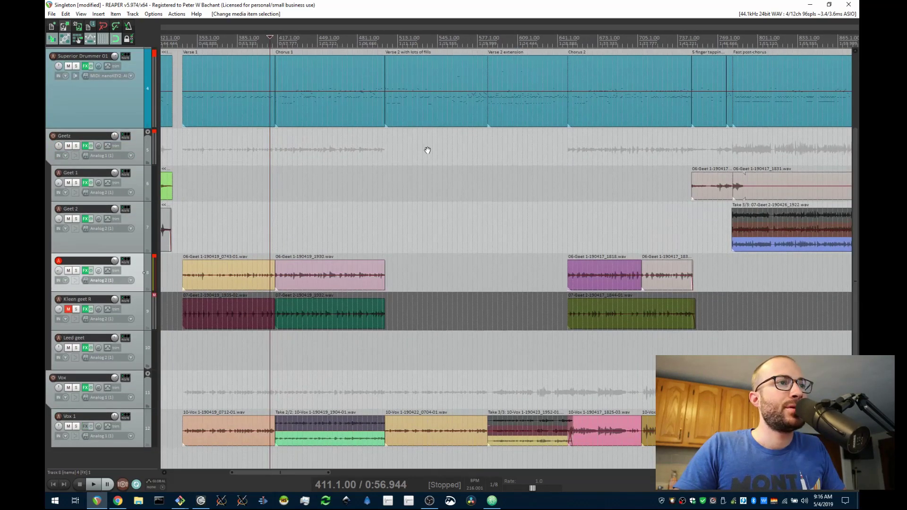
scroll(427, 151, up, 2)
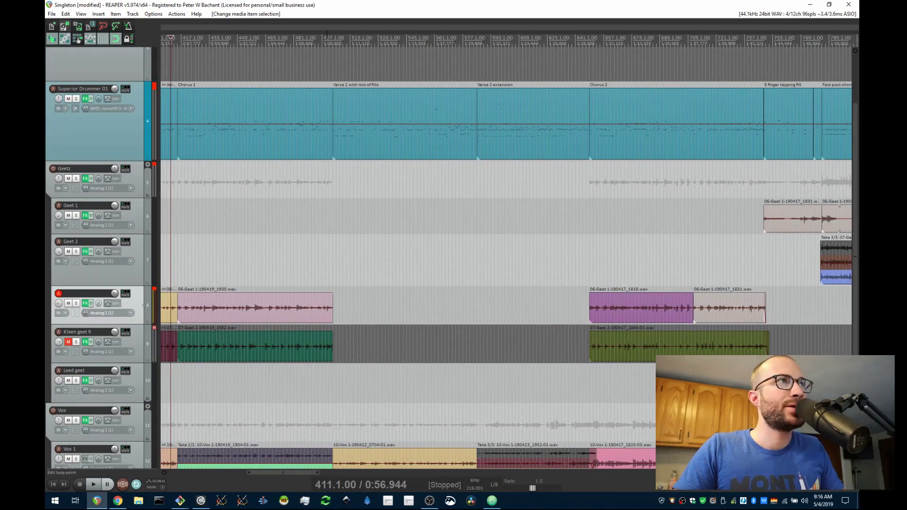
click(325, 39)
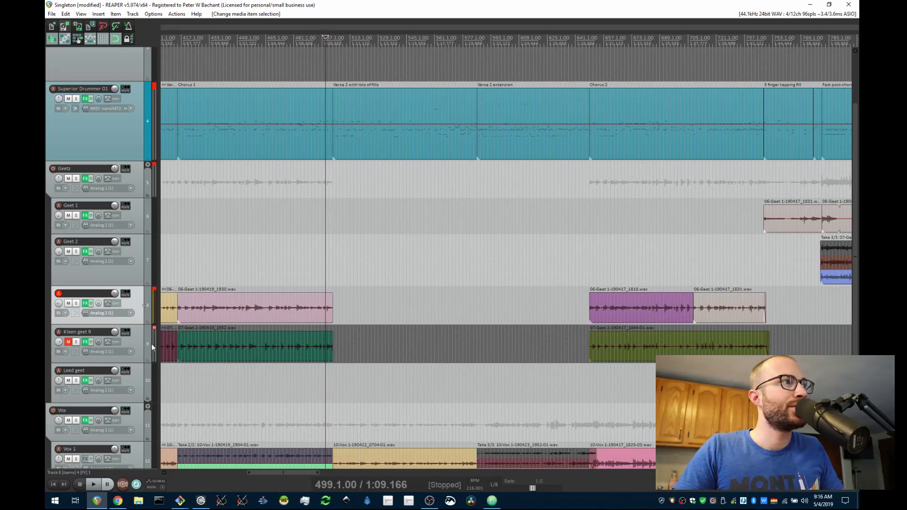
scroll(326, 200, down, 2)
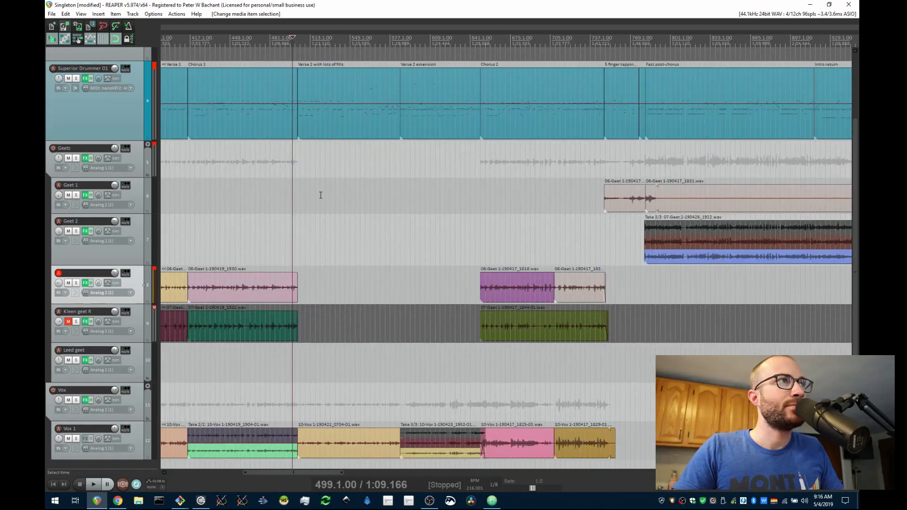
double_click(320, 125)
- Play the Verse 2 drums and scroll the piano roll to view the later fills
scroll(270, 257, left, 10)
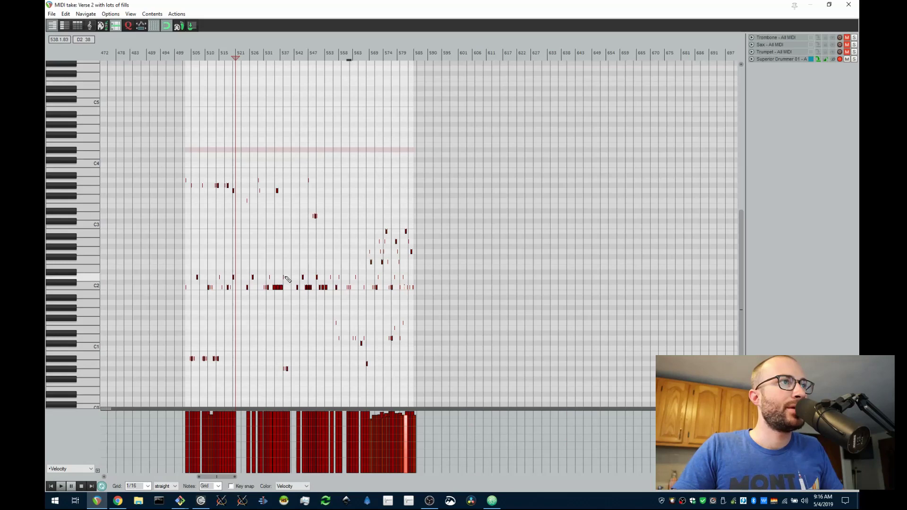
key(space)
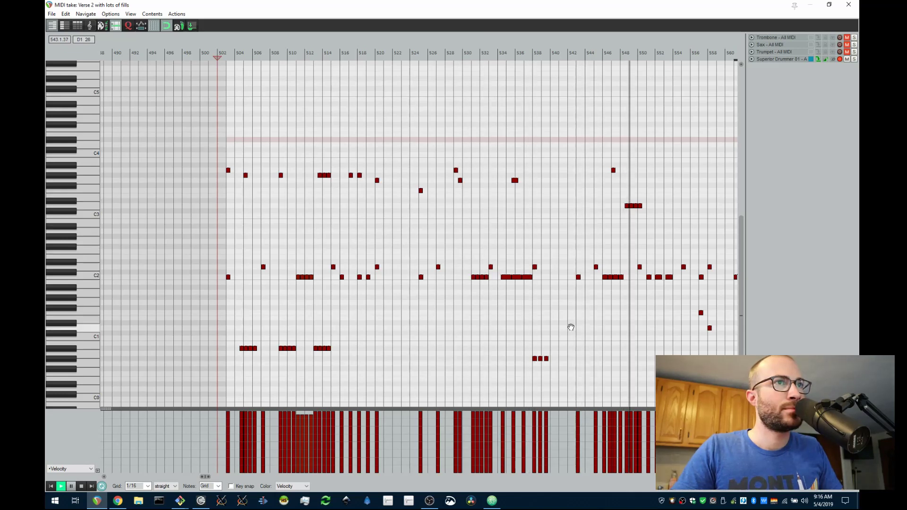
drag(569, 326, 396, 294)
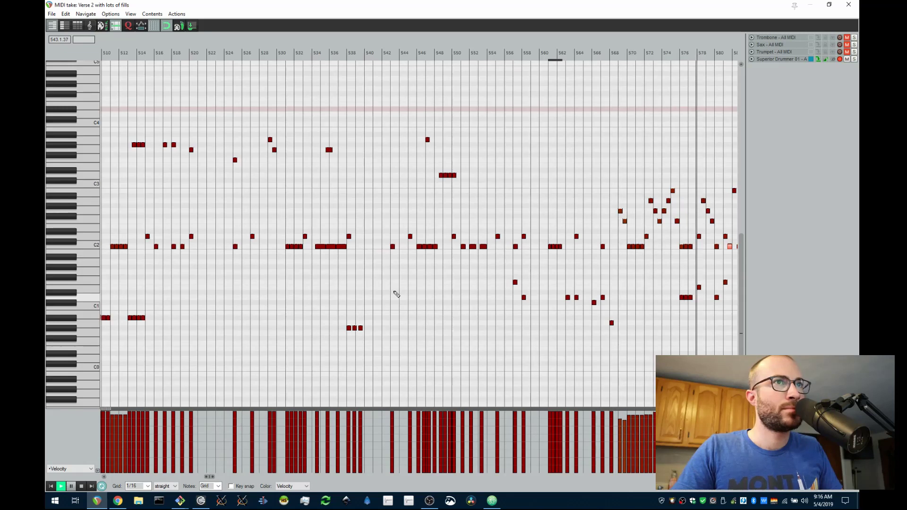
scroll(401, 284, down, 2)
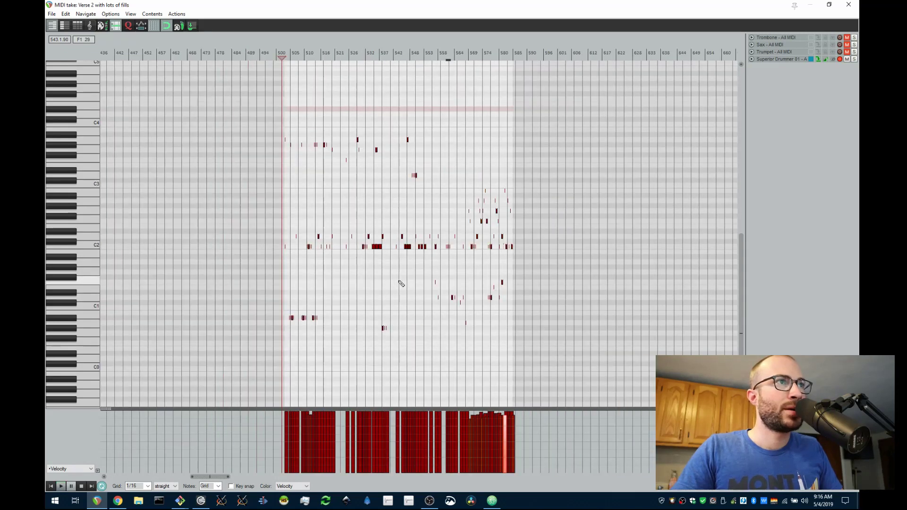
scroll(426, 267, up, 1)
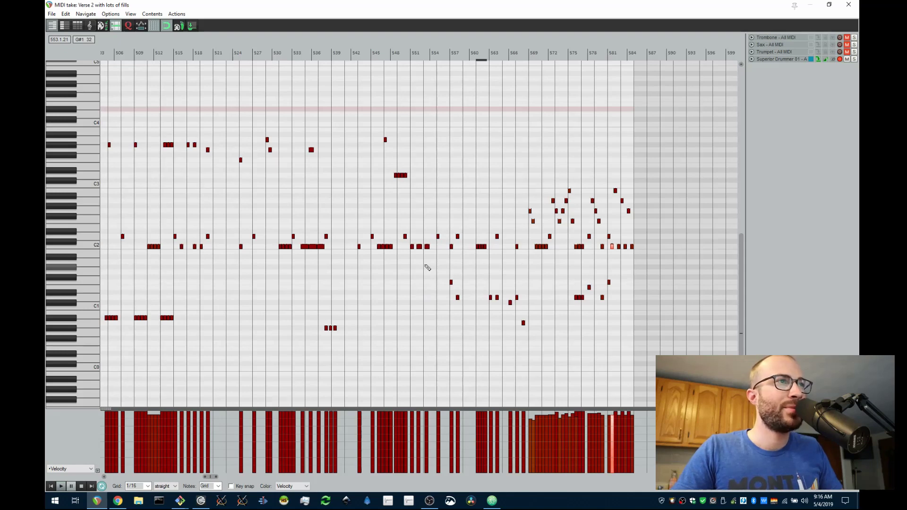
scroll(427, 268, down, 1)
scroll(390, 274, up, 1)
scroll(392, 279, left, 3)
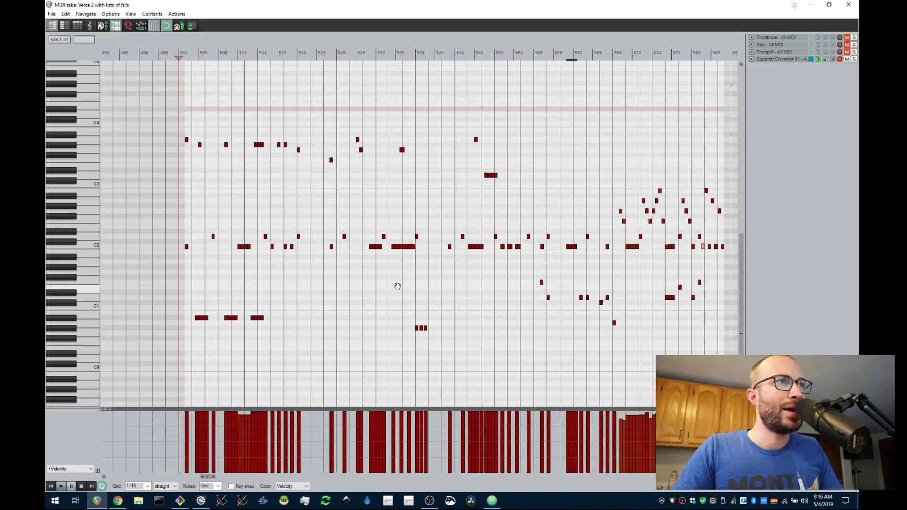
scroll(293, 265, up, 1)
scroll(227, 268, up, 1)
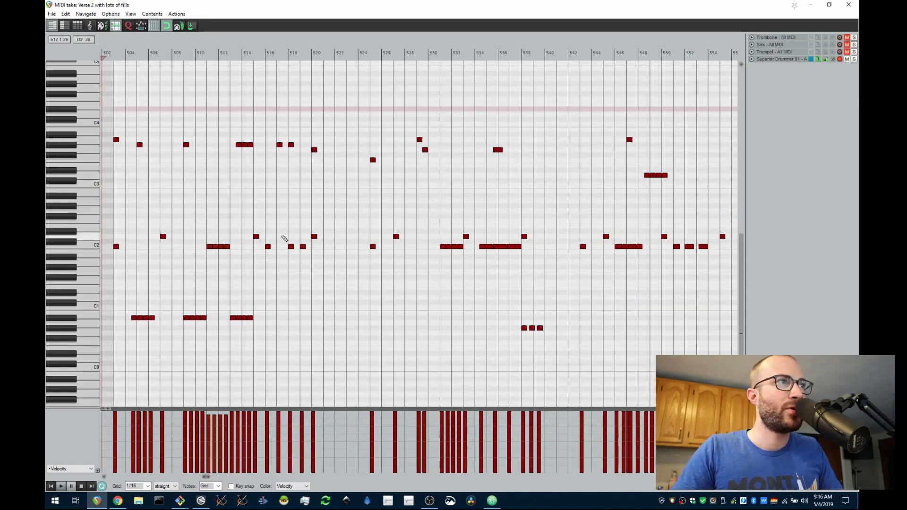
scroll(279, 262, down, 2)
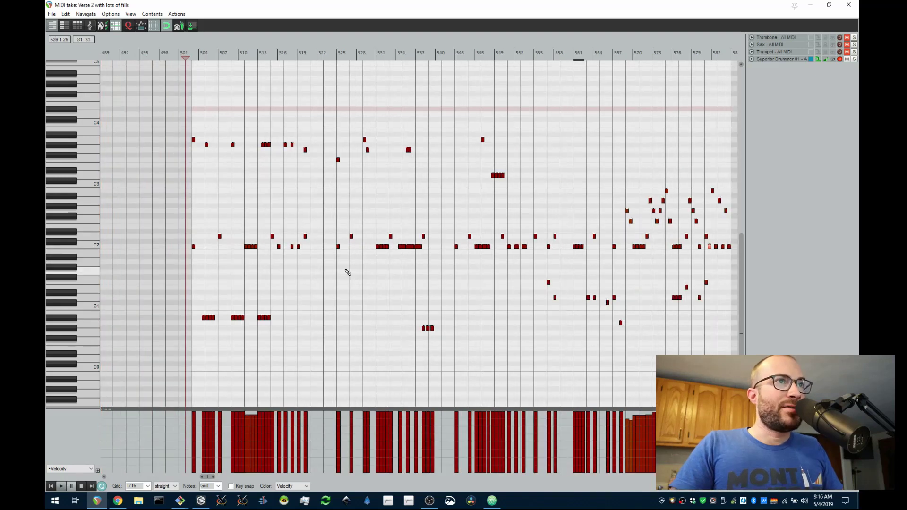
drag(493, 305, 373, 271)
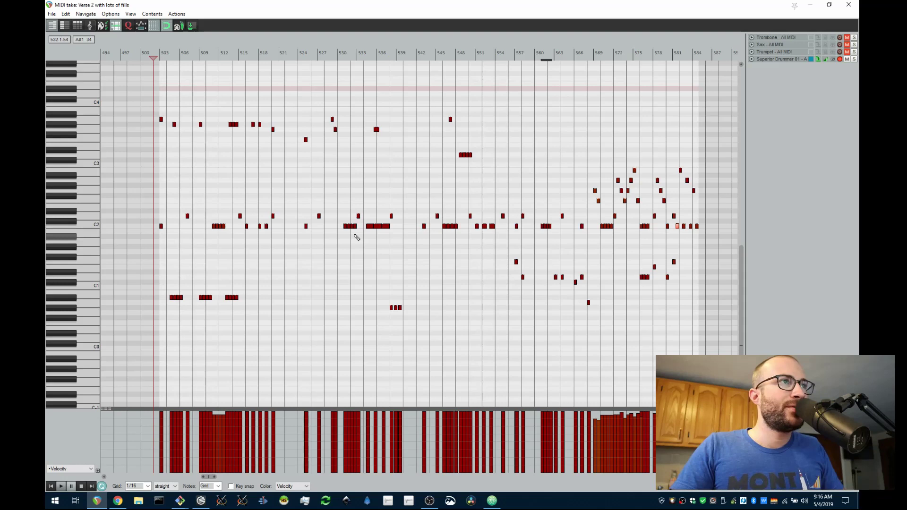
- Replay the Verse 2 drums from near the verse start, then from bar 503
click(155, 55)
key(space)
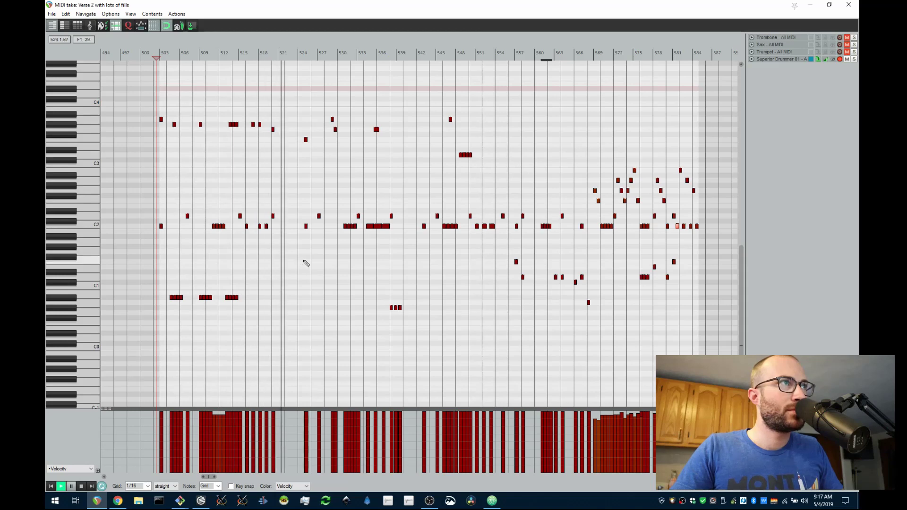
key(space)
scroll(221, 146, up, 3)
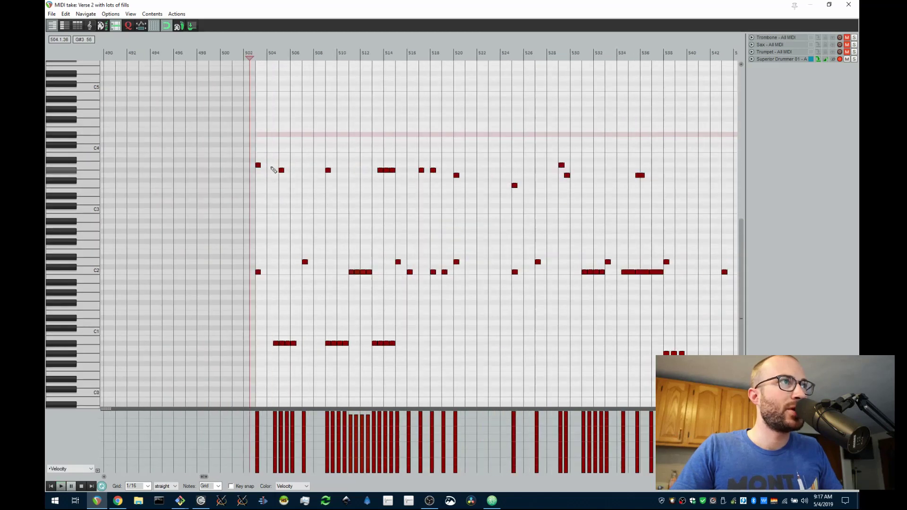
click(256, 54)
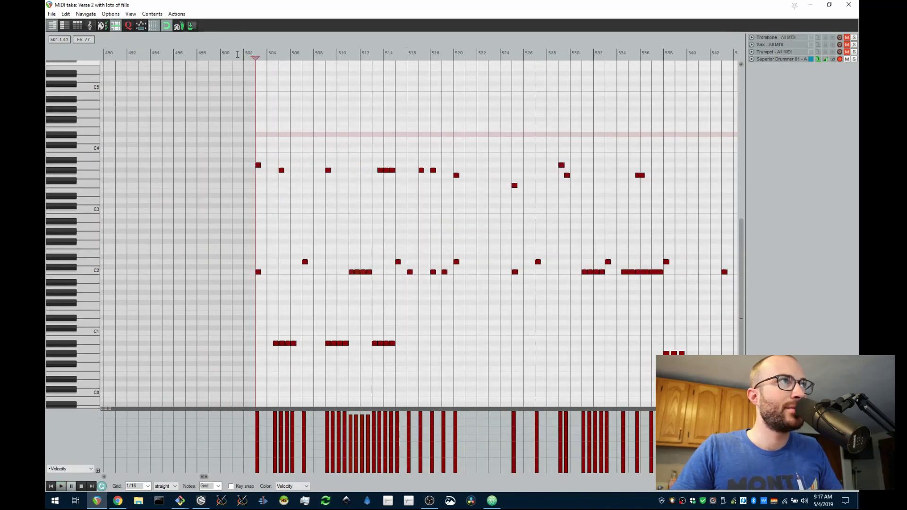
key(space)
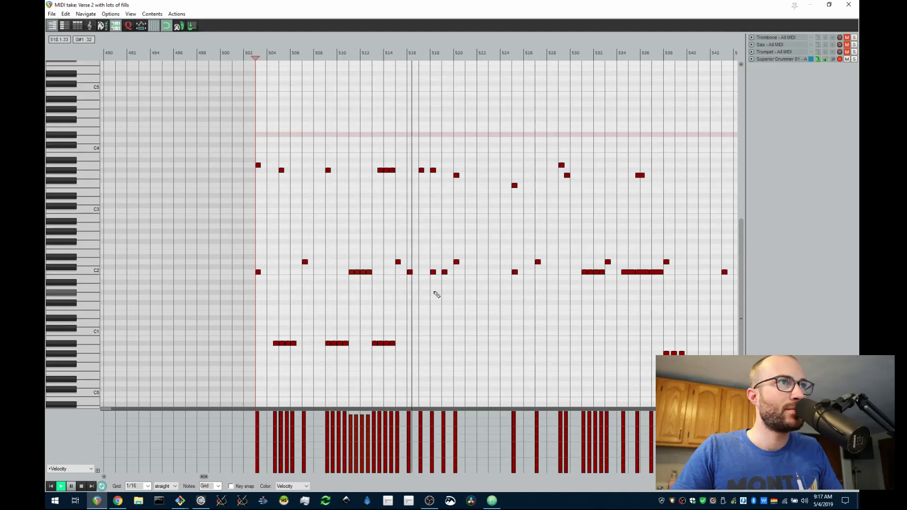
scroll(454, 305, down, 2)
drag(506, 338, 378, 282)
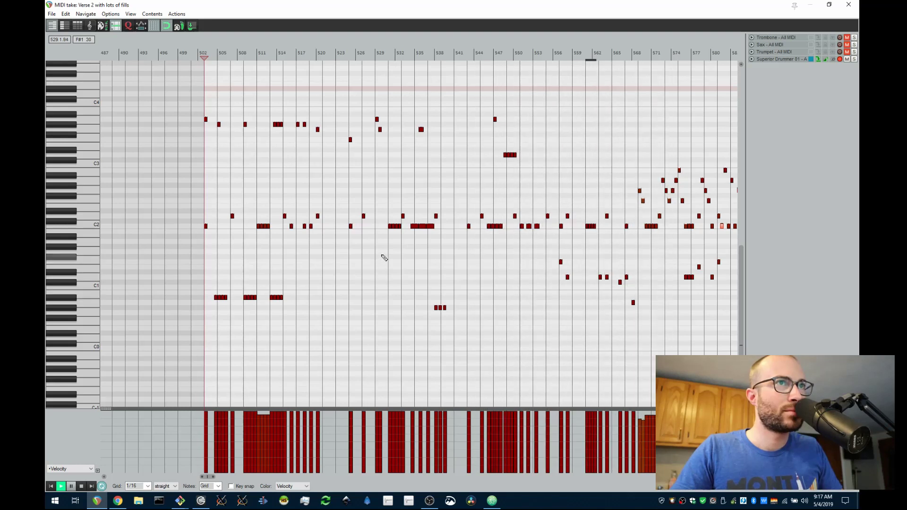
- Zoom through the Verse 2 notes, then close the MIDI editor with Escape
scroll(385, 255, down, 3)
scroll(410, 229, up, 4)
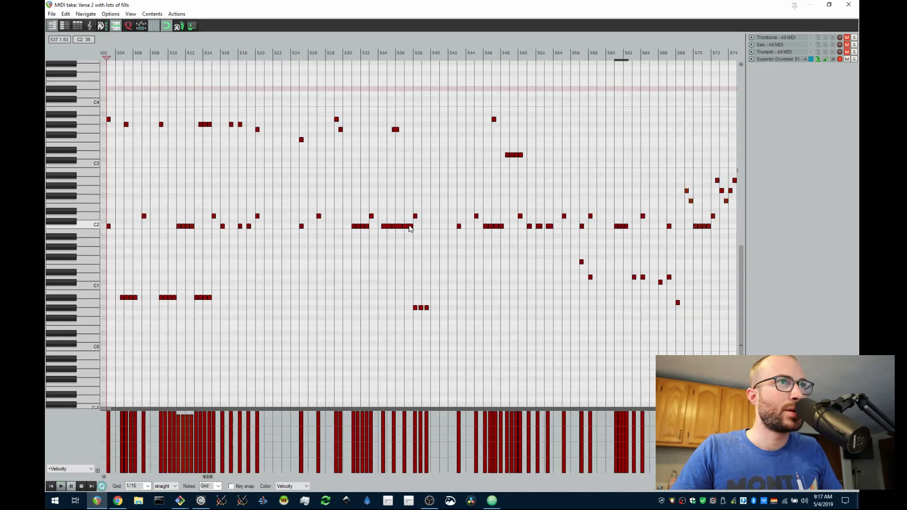
scroll(409, 229, up, 3)
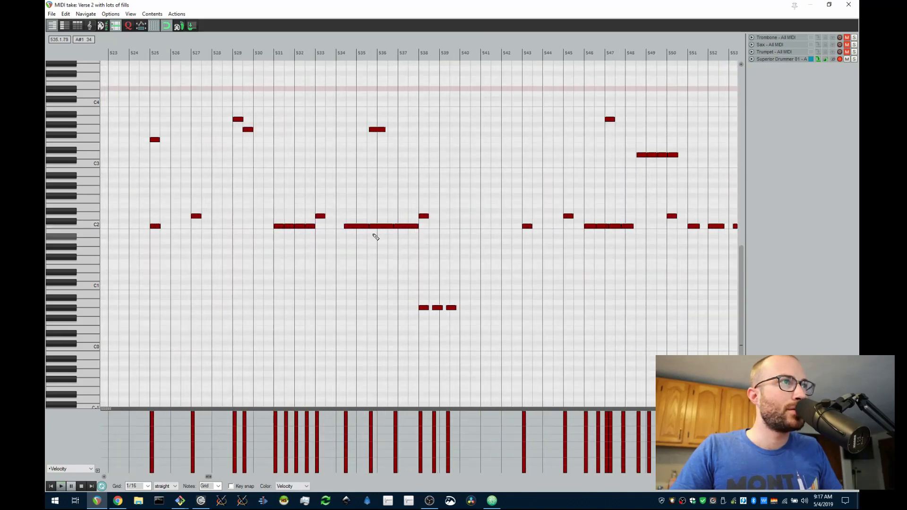
scroll(434, 243, down, 3)
scroll(548, 246, up, 5)
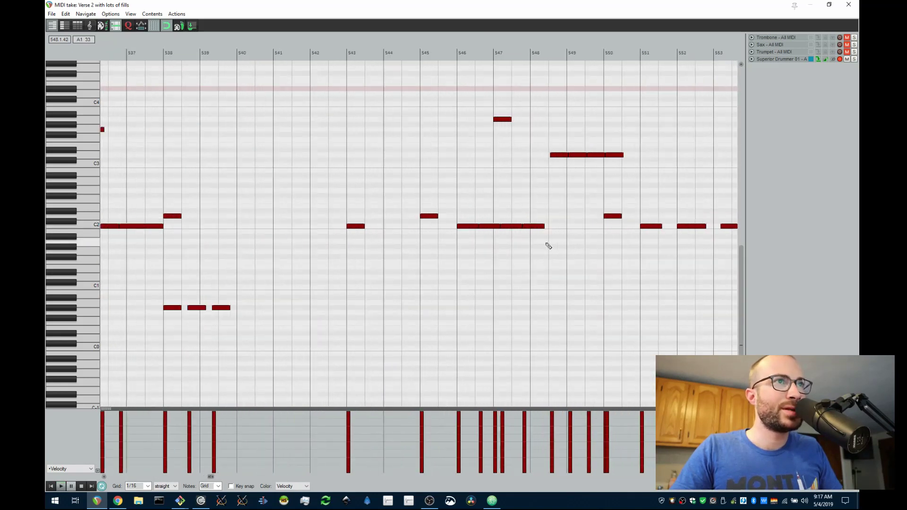
scroll(472, 250, down, 6)
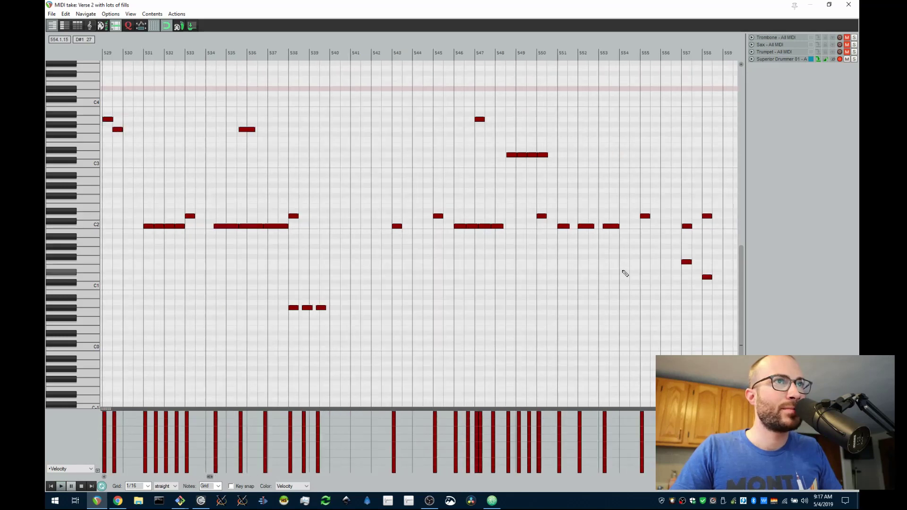
scroll(628, 263, up, 4)
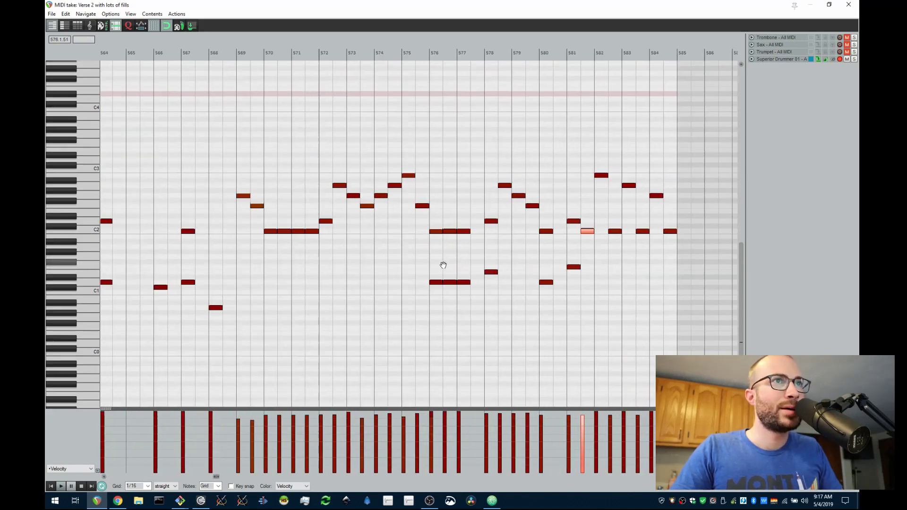
scroll(617, 247, down, 8)
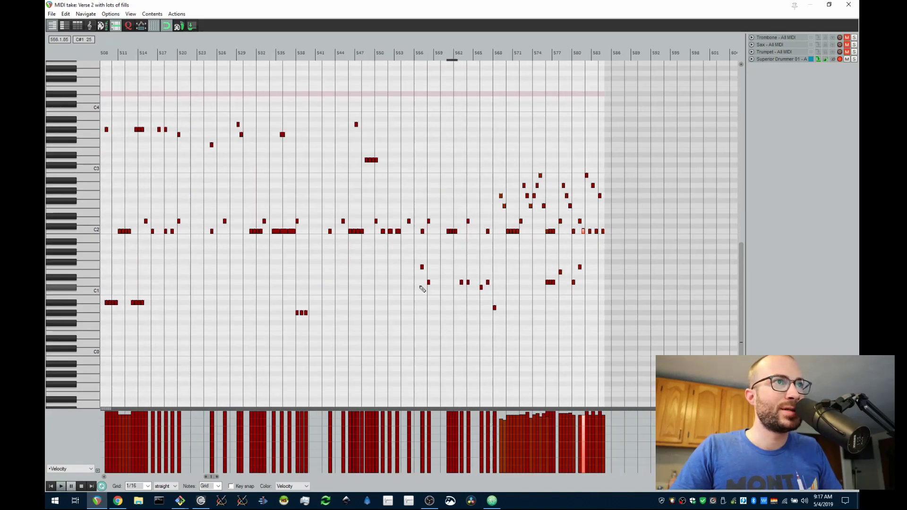
scroll(338, 257, up, 4)
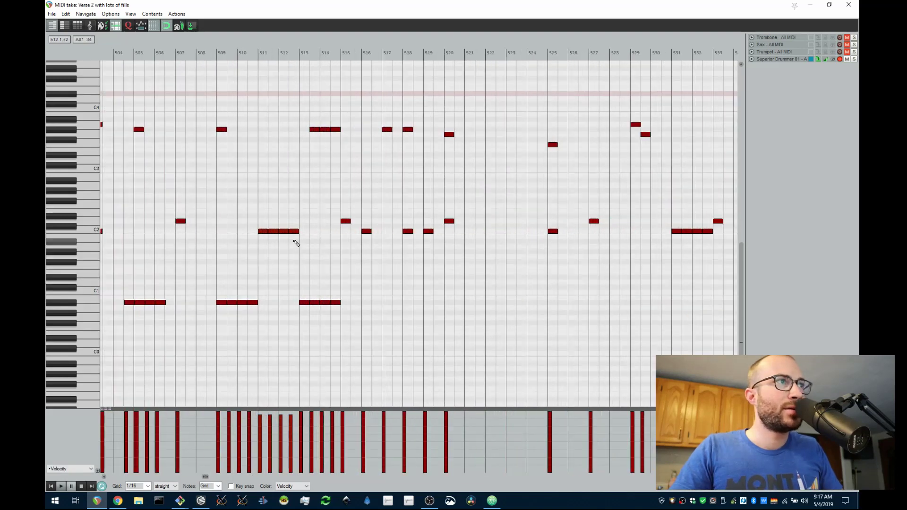
scroll(297, 243, down, 3)
key(Escape)
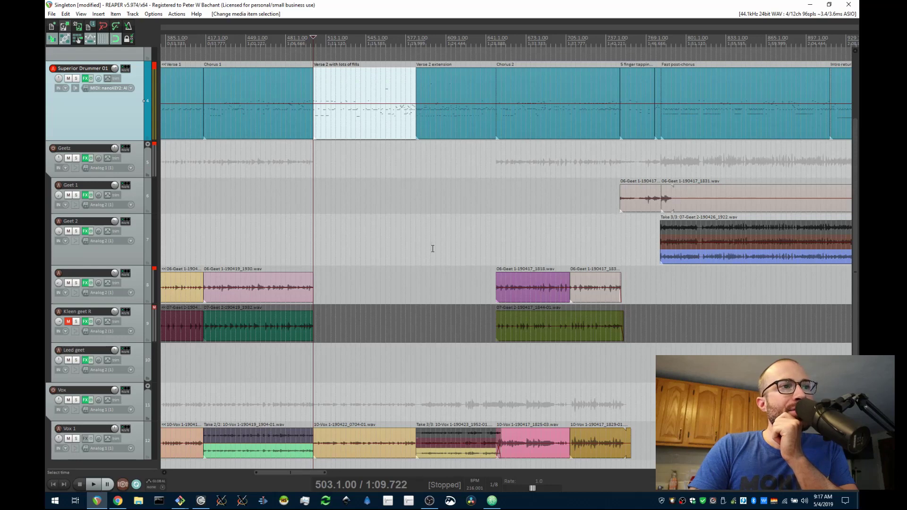
- Play the arrangement from near bar 585 at the Verse 2 extension, then stop
scroll(433, 248, up, 2)
click(406, 38)
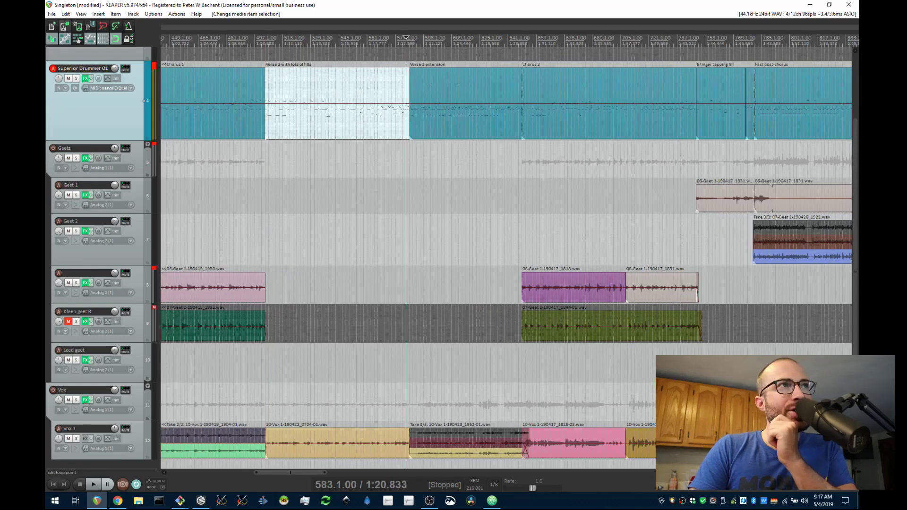
scroll(445, 120, down, 2)
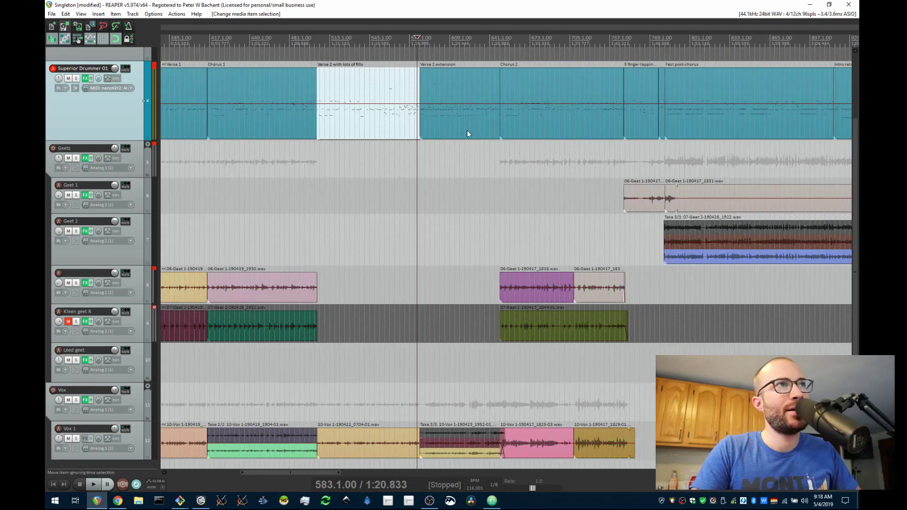
scroll(456, 121, up, 4)
click(374, 38)
key(space)
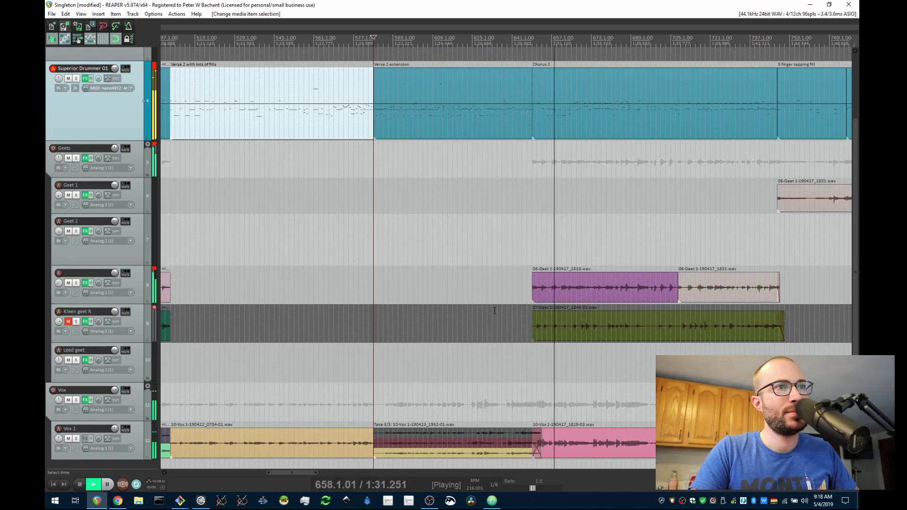
key(space)
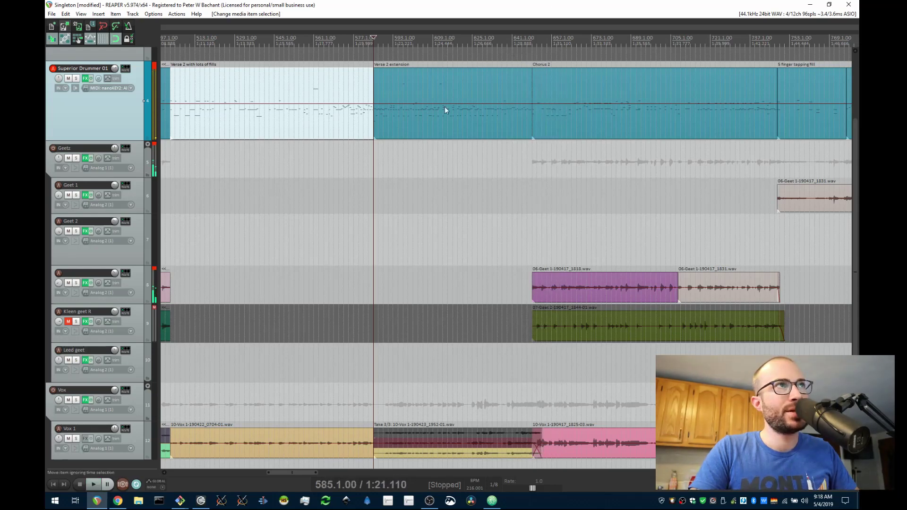
- Open the Verse 2 extension drum notes and briefly play them
double_click(464, 114)
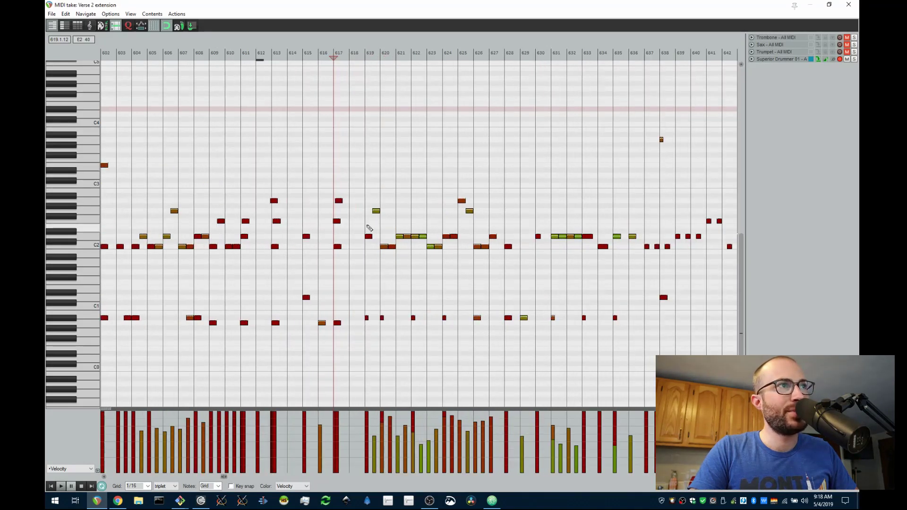
key(space)
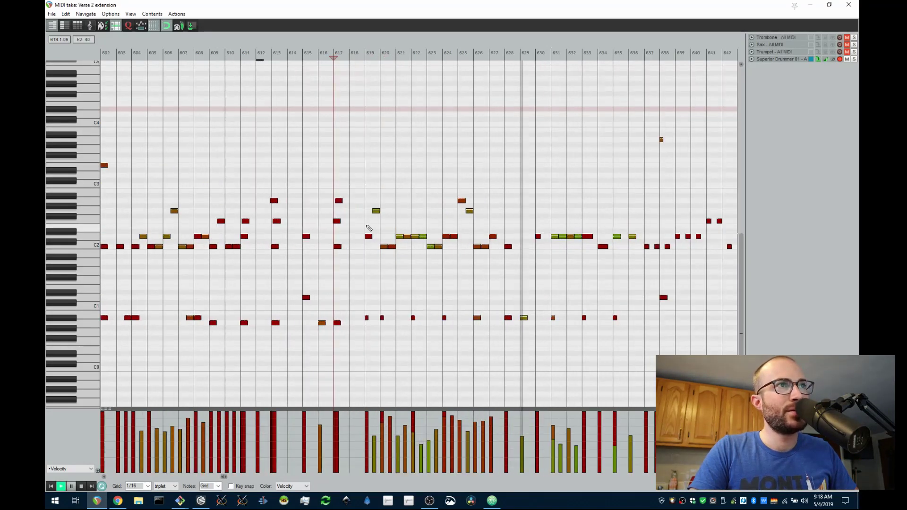
key(space)
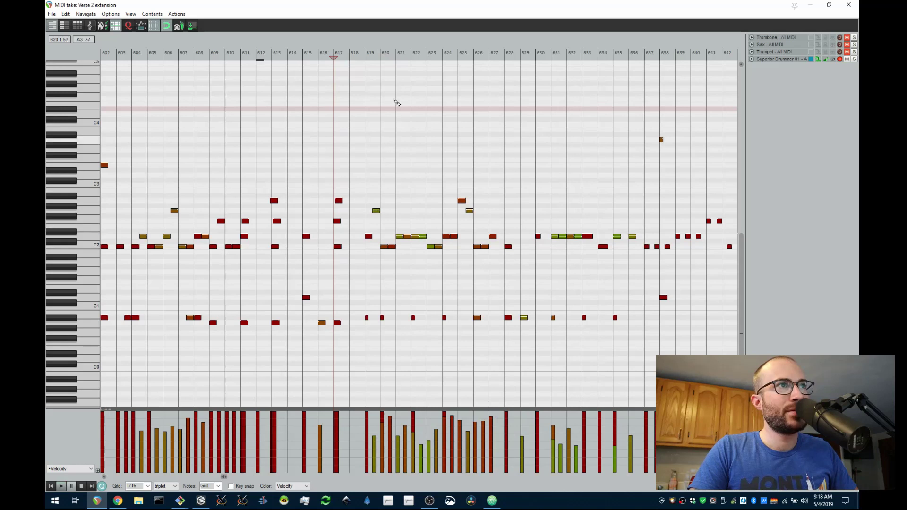
- Solo Superior Drummer and loop-play bars 619–631 of the drum part
click(854, 59)
drag(377, 56, 554, 61)
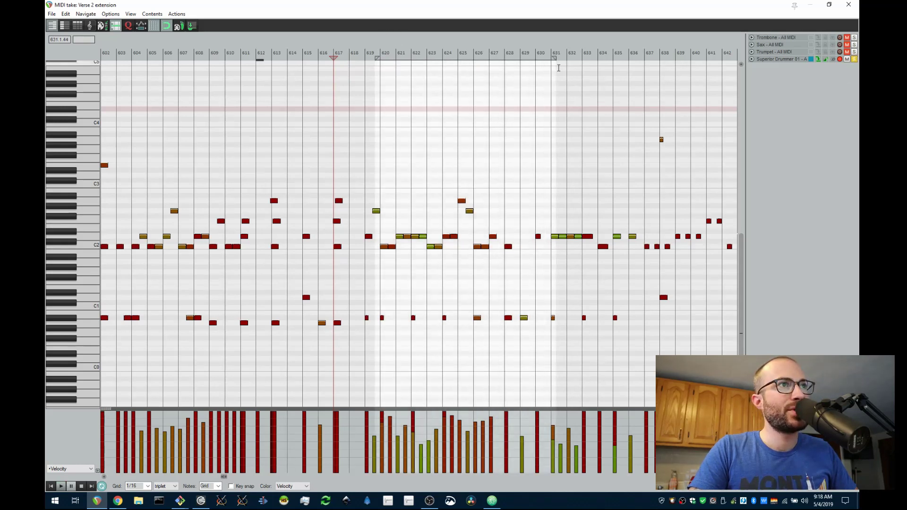
key(space)
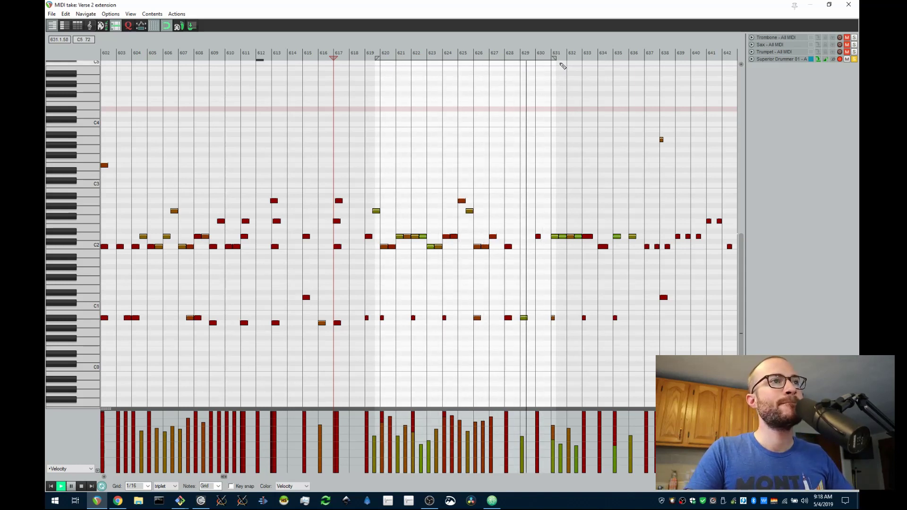
key(space)
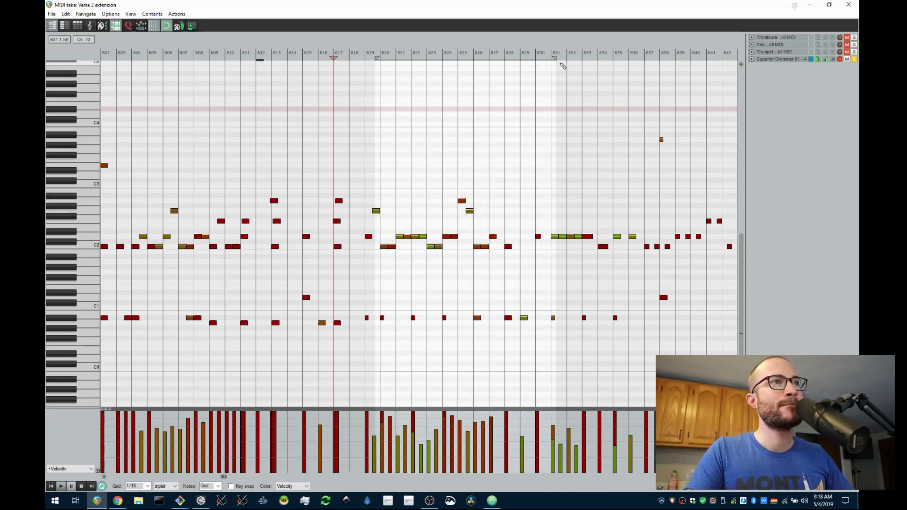
scroll(491, 104, down, 1)
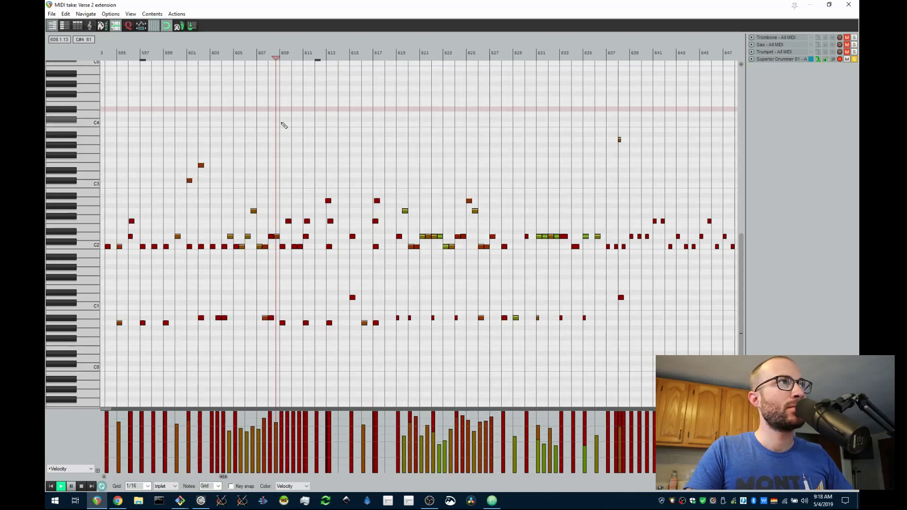
scroll(371, 235, down, 2)
key(space)
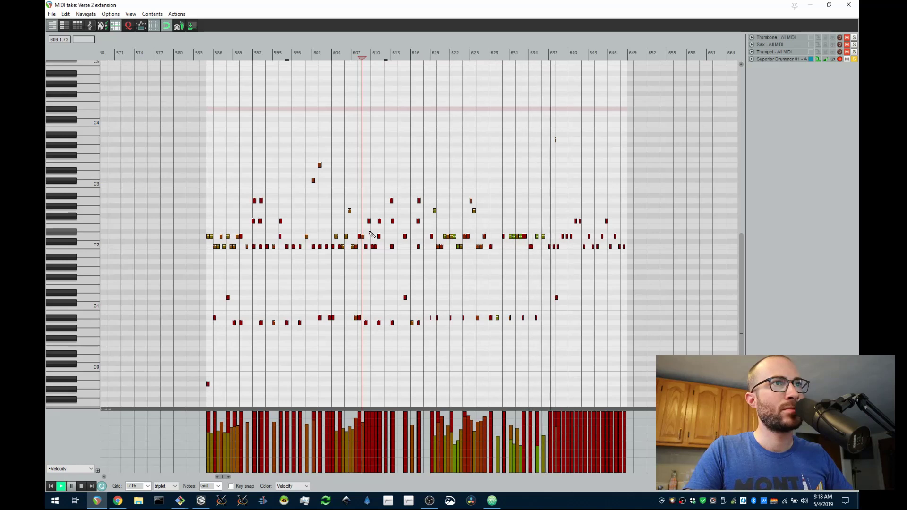
key(space)
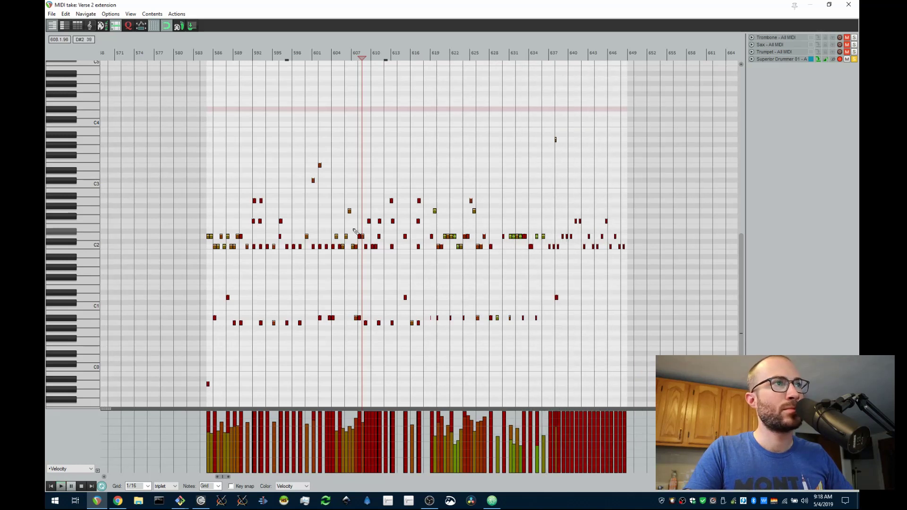
- Play from bar 585, then close the MIDI editor with Escape
click(211, 55)
key(space)
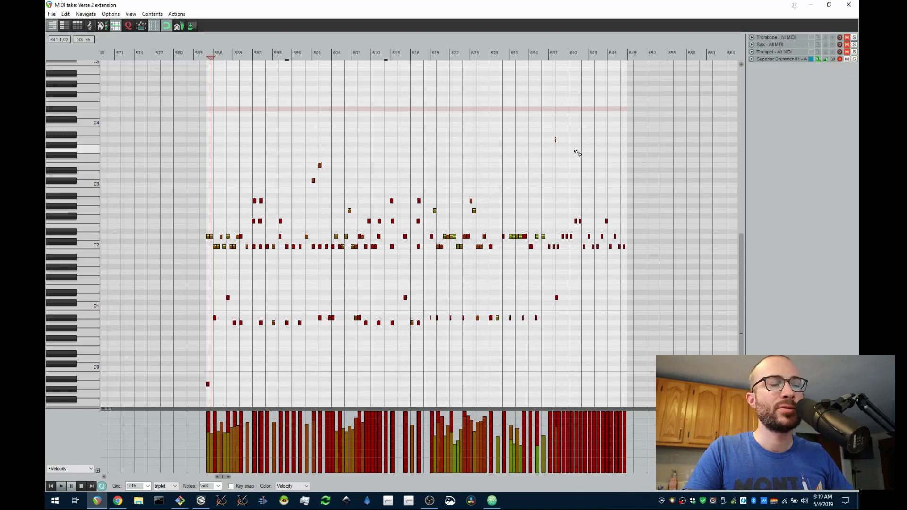
key(Escape)
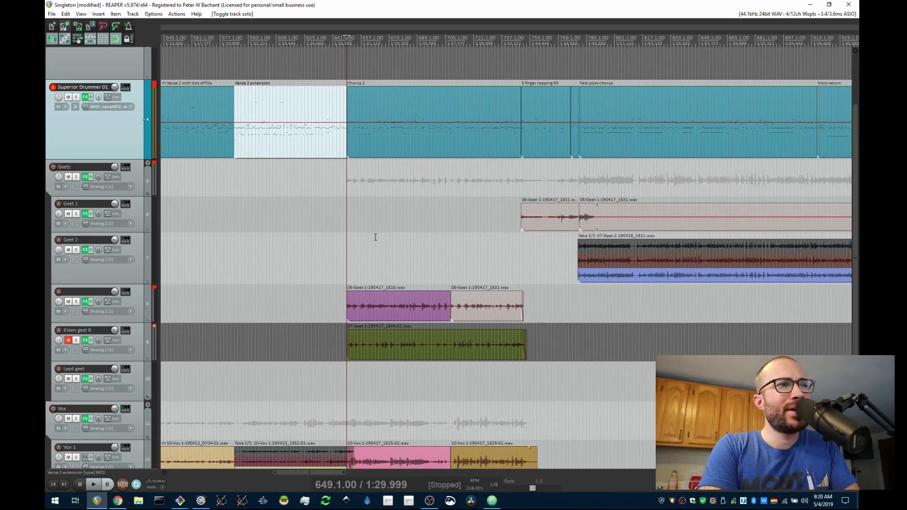
- Play from bar 417 and unmute the Kleen geet R track while listening
scroll(465, 300, down, 2)
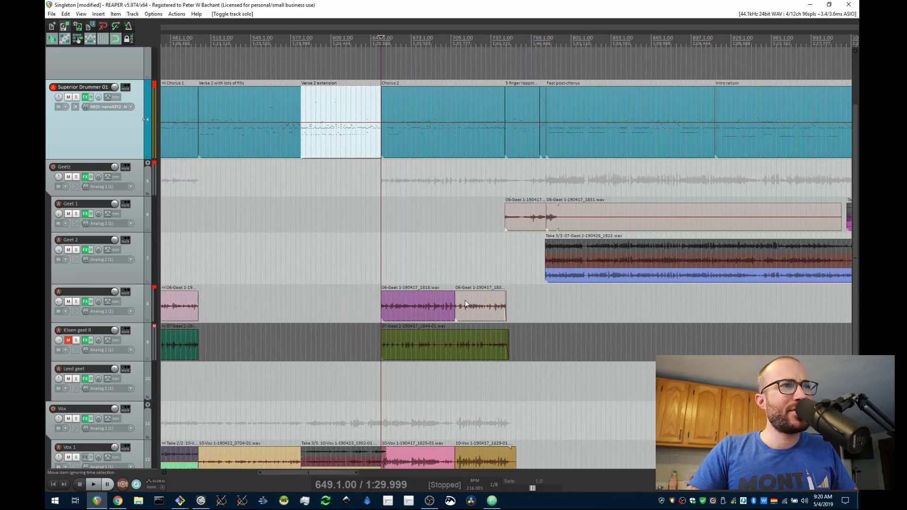
scroll(272, 116, left, 3)
scroll(272, 116, down, 1)
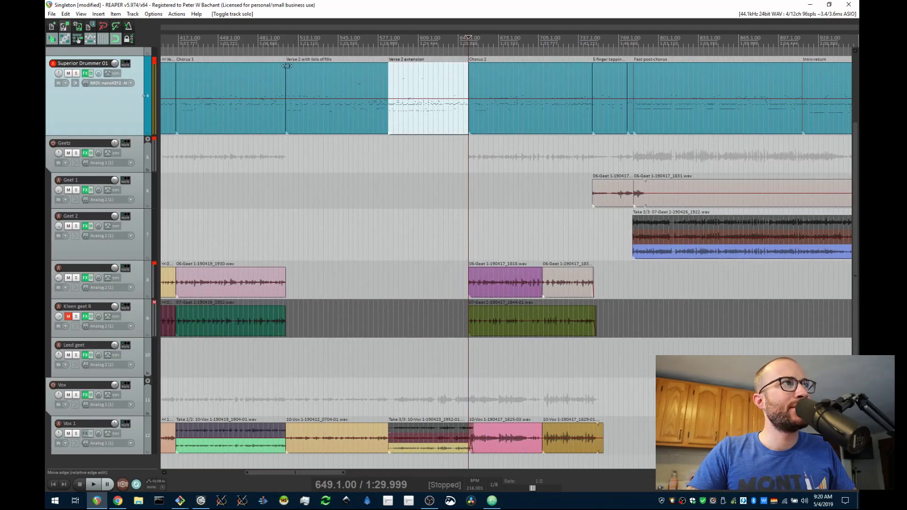
scroll(330, 89, left, 4)
scroll(329, 90, up, 1)
click(297, 37)
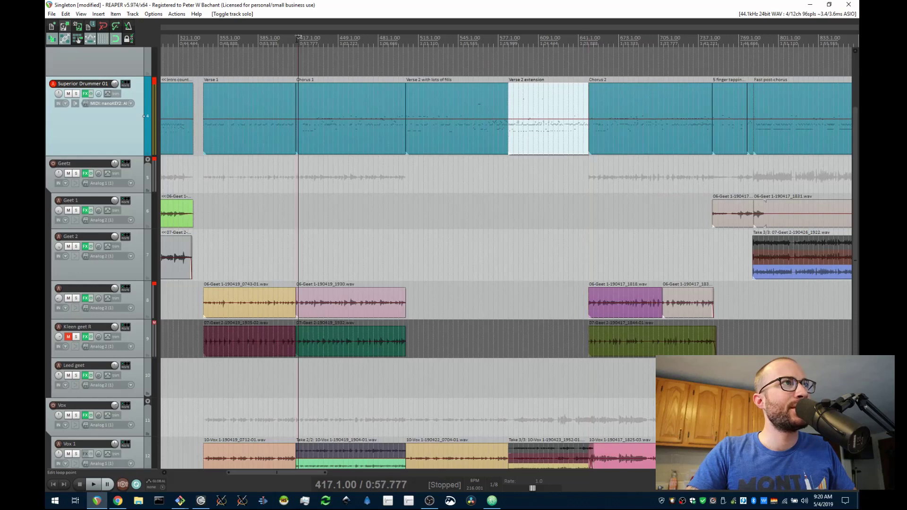
key(space)
scroll(470, 229, right, 1)
scroll(470, 229, down, 1)
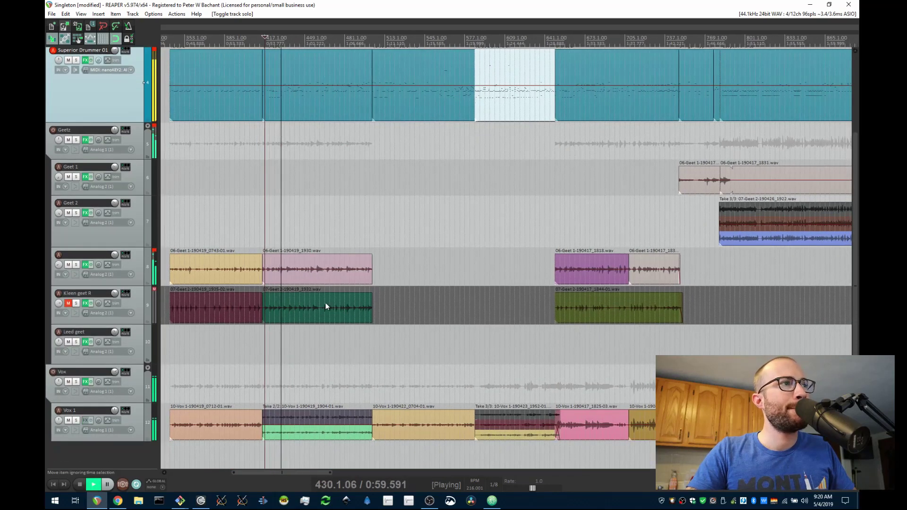
click(69, 303)
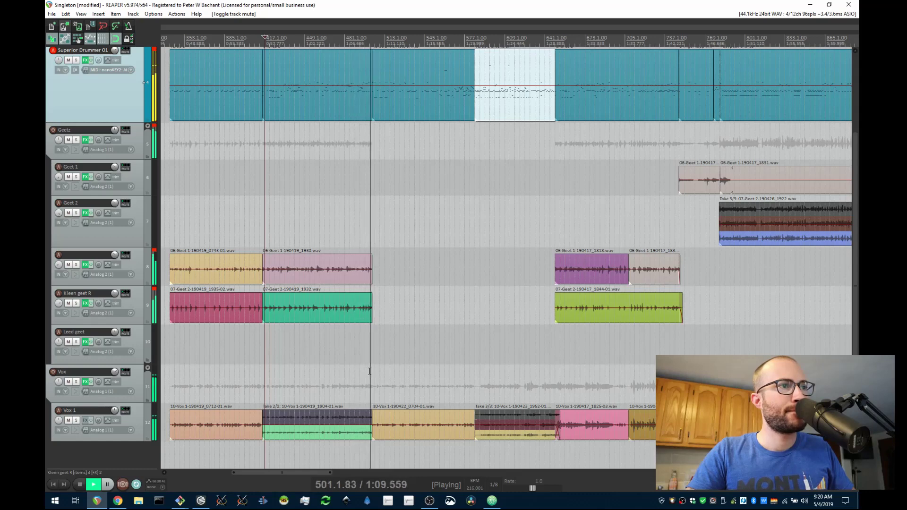
key(space)
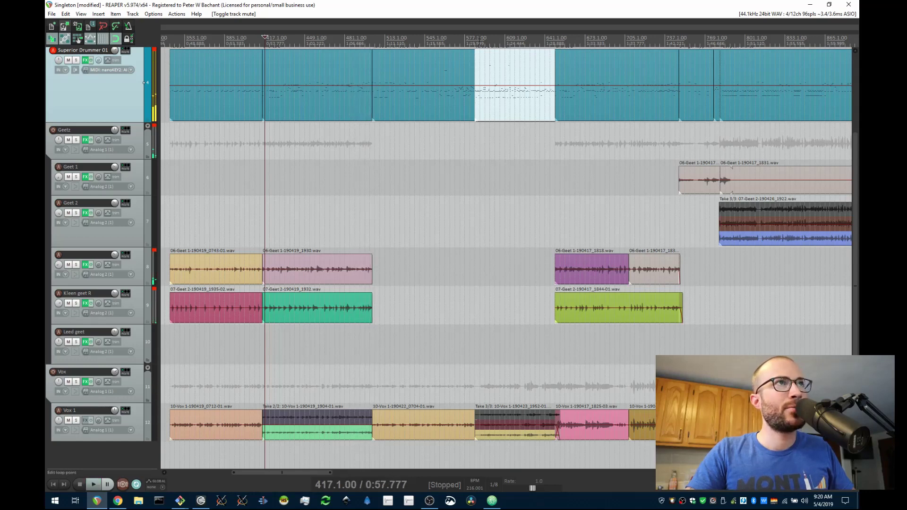
- Replay from bar 585, jumping ahead to Chorus 2 before stopping
drag(491, 197, 356, 198)
key(space)
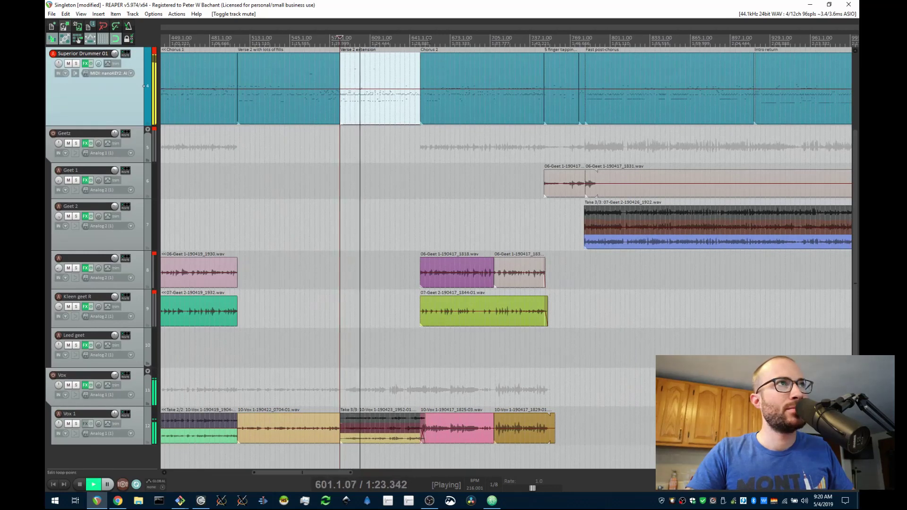
click(414, 41)
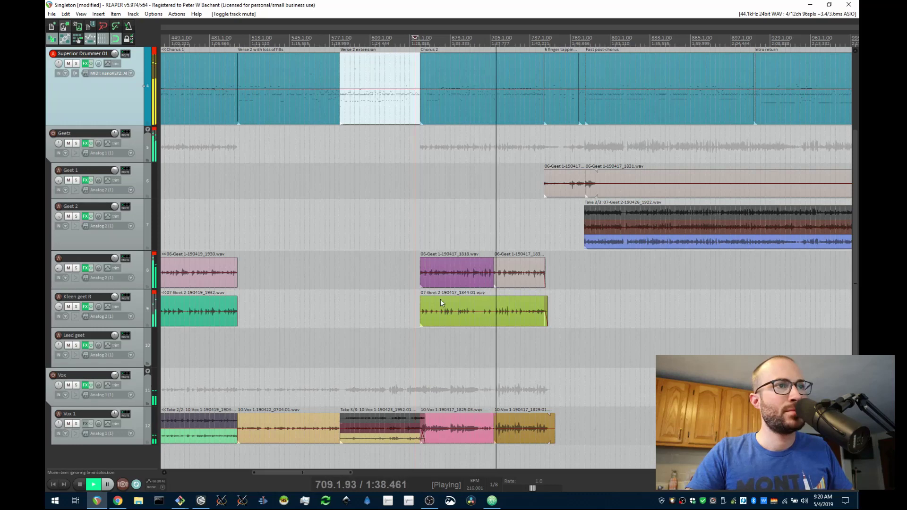
key(space)
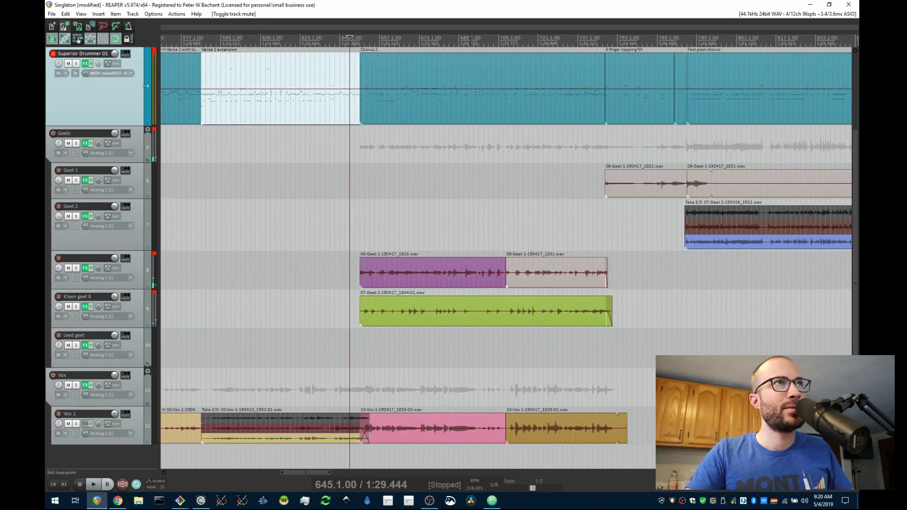
- Play the drums from bar 693 in Chorus 2, then stop
click(464, 102)
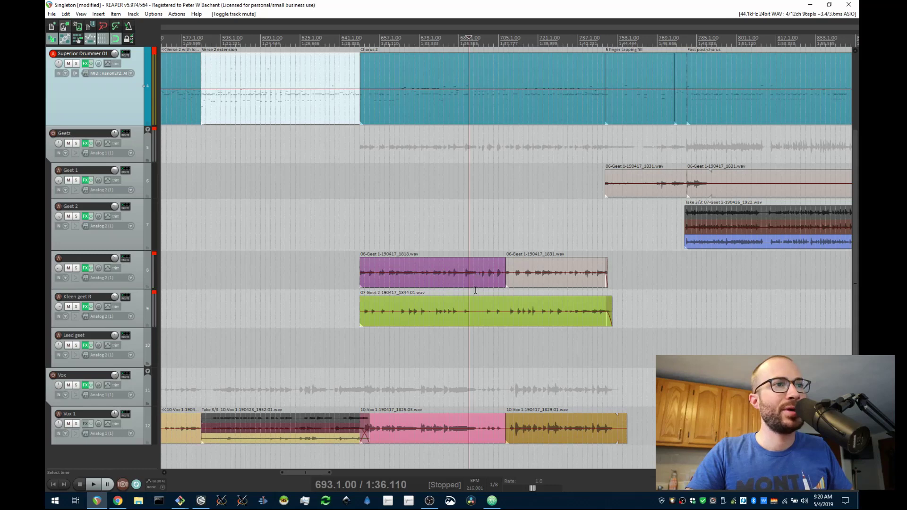
key(space)
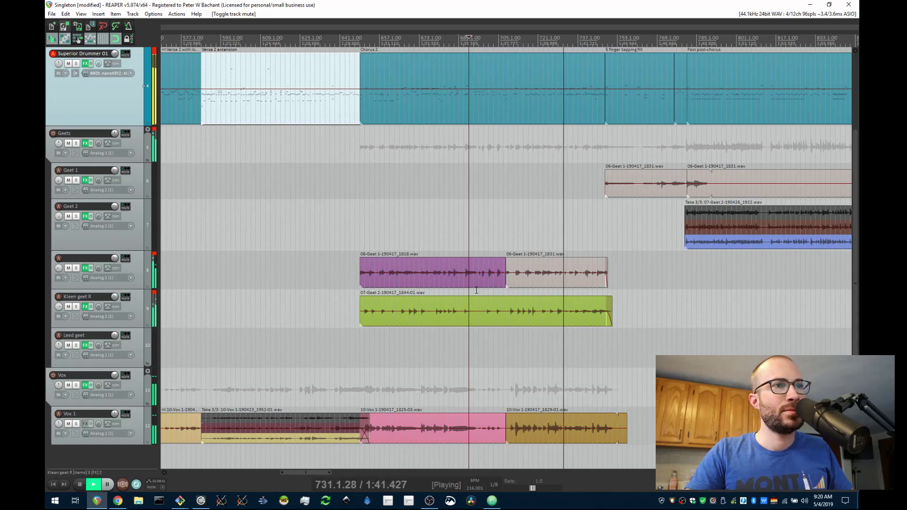
key(space)
- Move the playback start to bar 724 and play that stretch of Chorus 2
scroll(545, 316, up, 2)
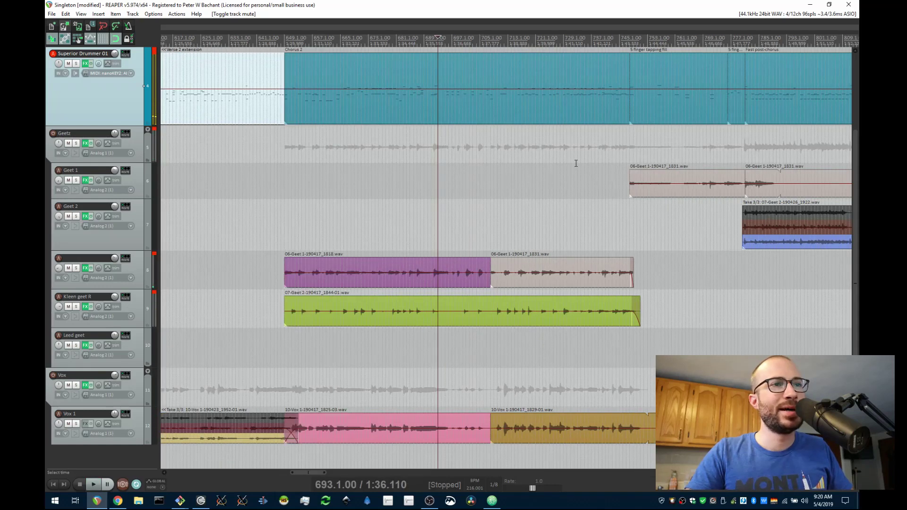
click(546, 37)
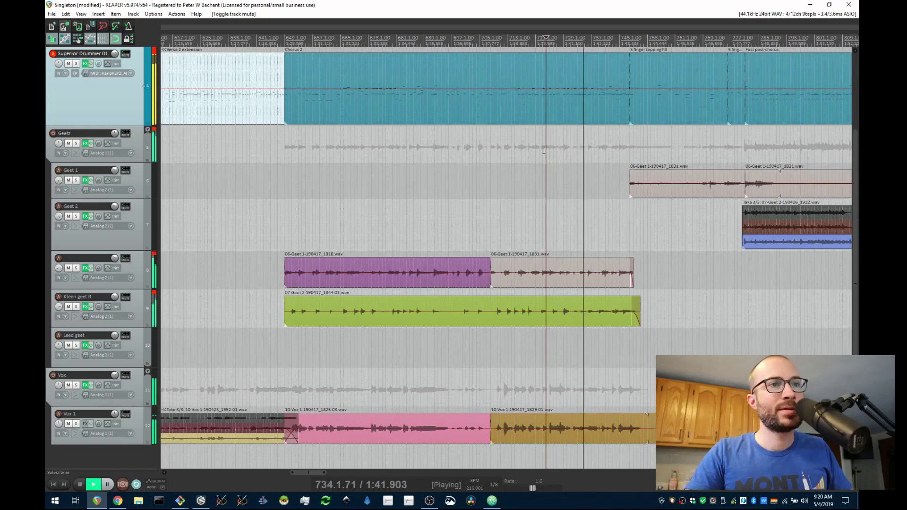
key(space)
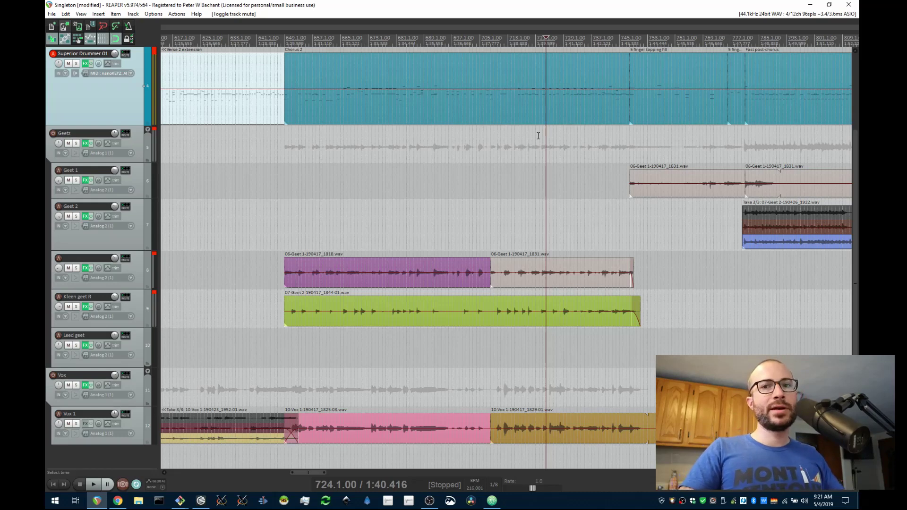
key(space)
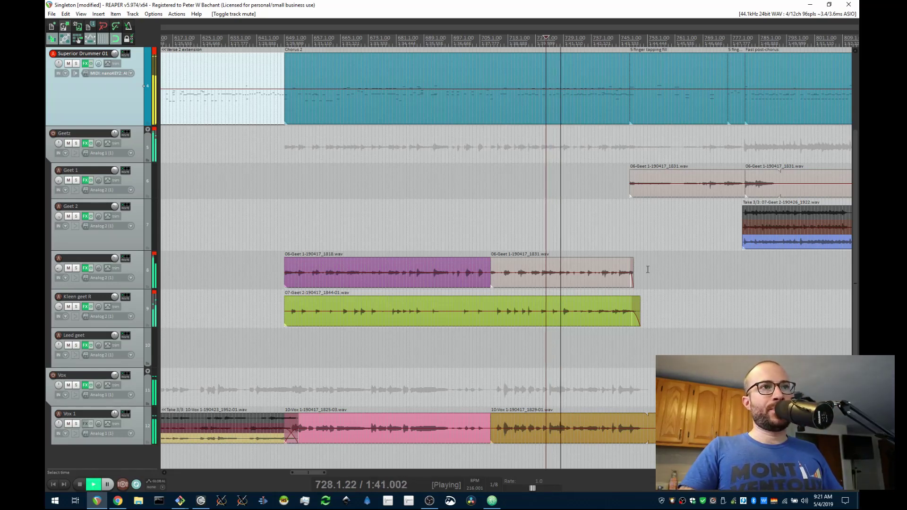
scroll(579, 237, down, 3)
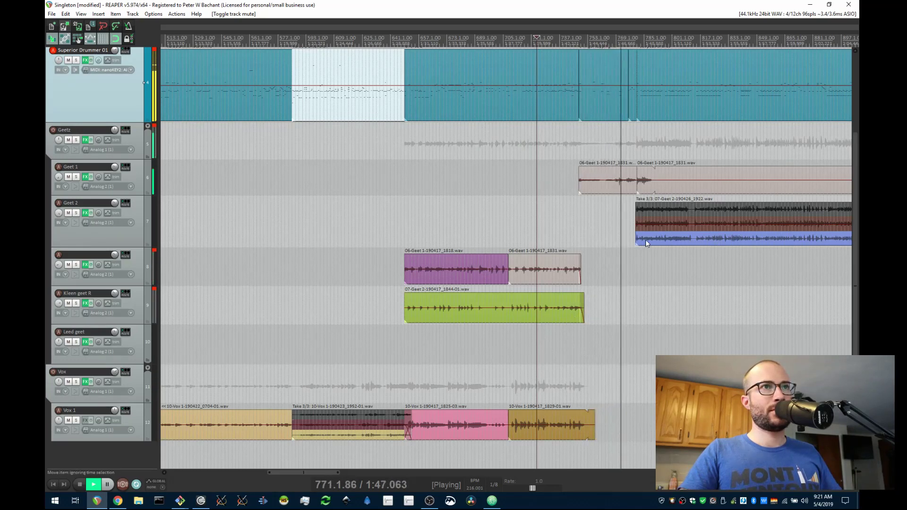
key(space)
- Set the play position to bar 745 and play through the 5 finger tapping fill
scroll(647, 239, down, 3)
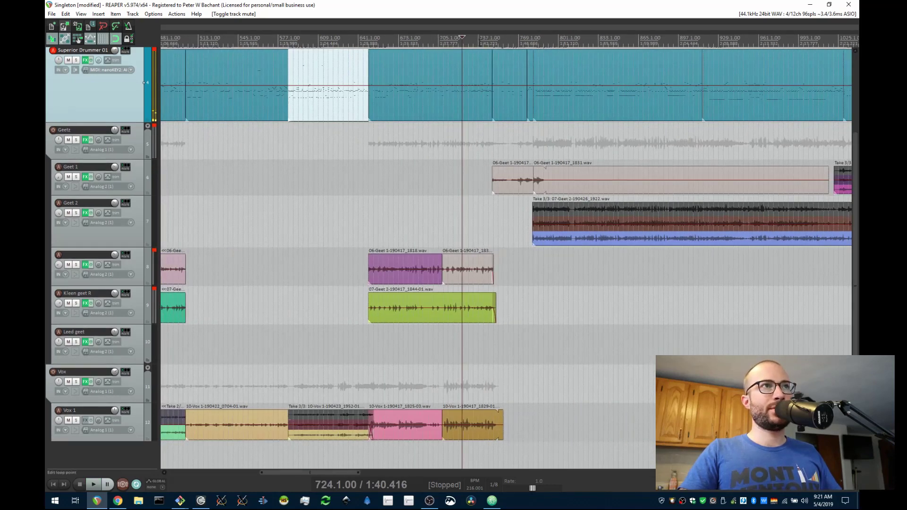
scroll(504, 56, up, 3)
click(473, 39)
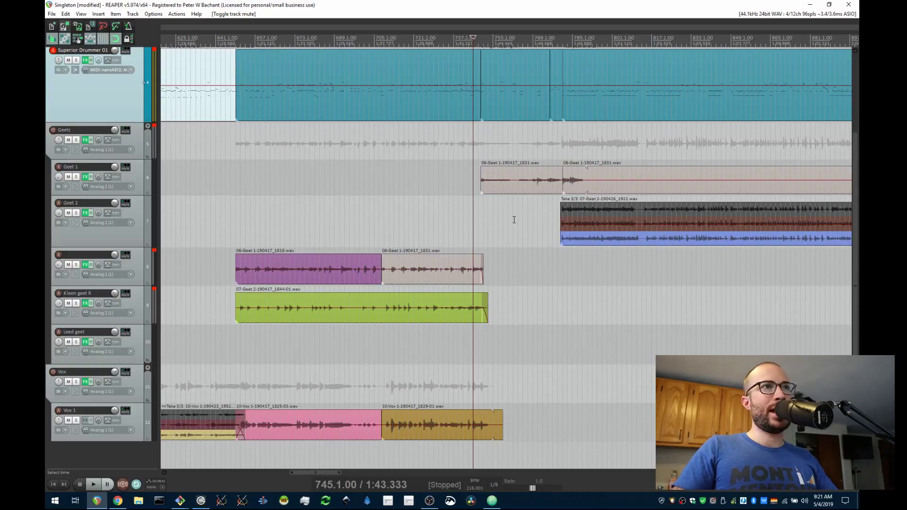
key(space)
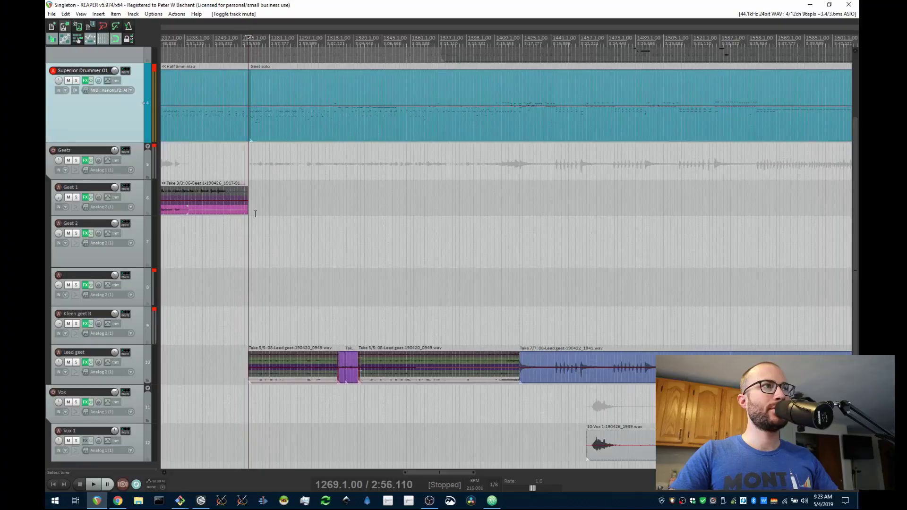
- Solo the Leed geet track and play the Geet solo with the lead guitar isolated
drag(310, 219, 317, 222)
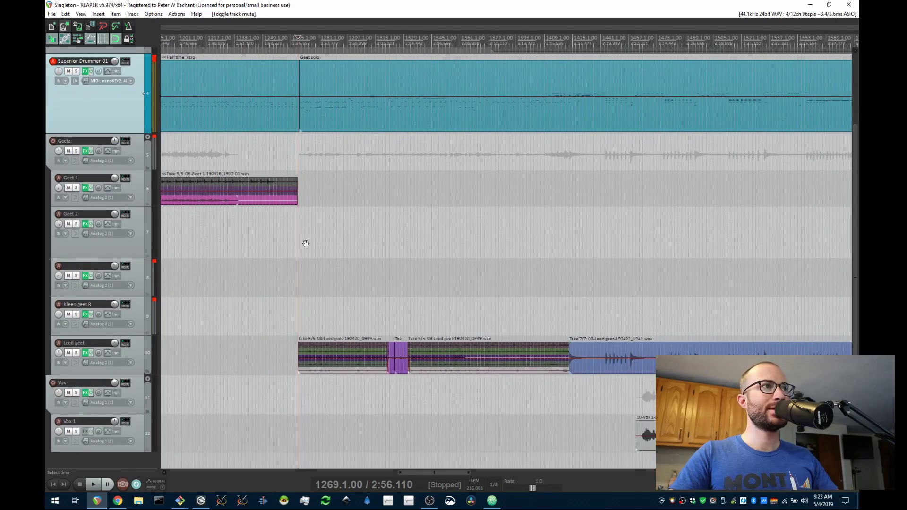
drag(306, 243, 401, 245)
scroll(279, 282, up, 3)
scroll(284, 281, down, 5)
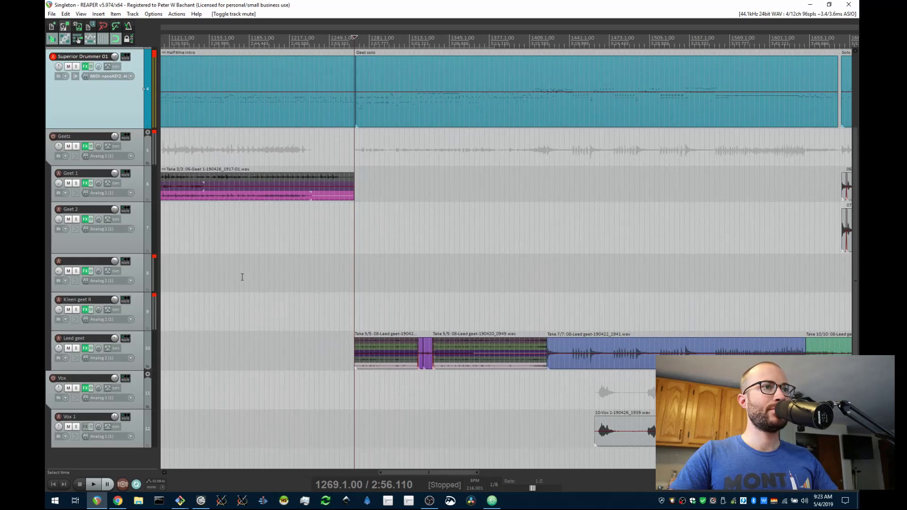
scroll(439, 305, up, 3)
scroll(361, 274, down, 1)
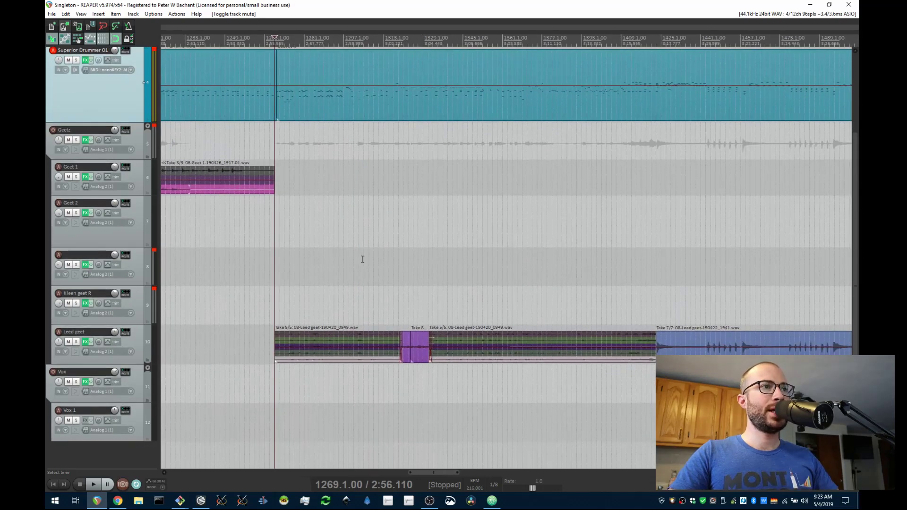
click(78, 340)
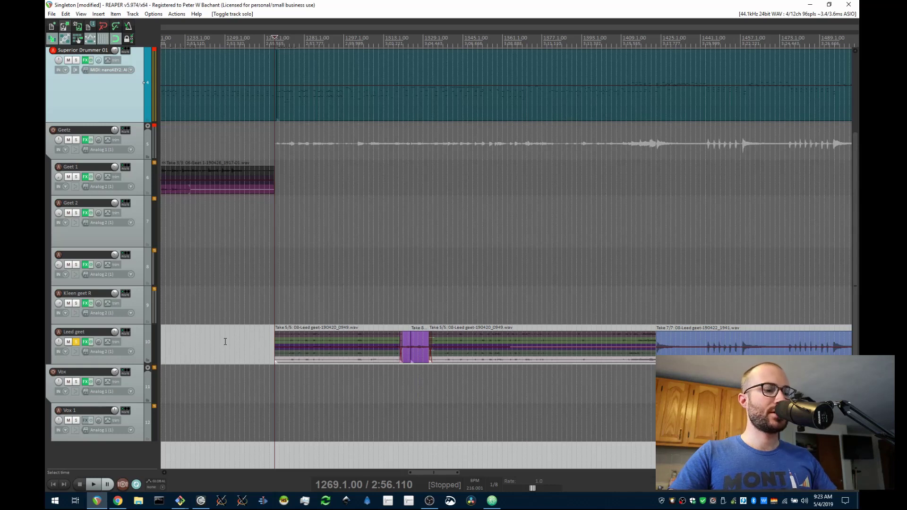
key(space)
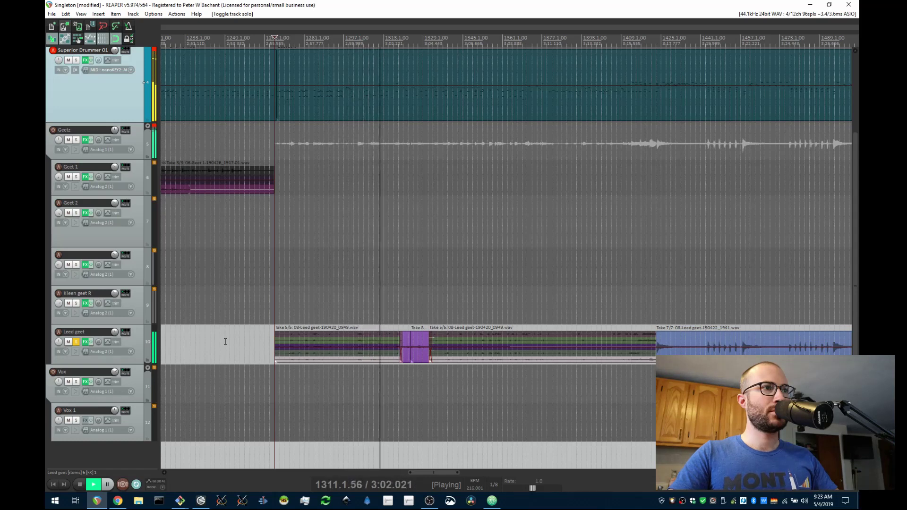
key(space)
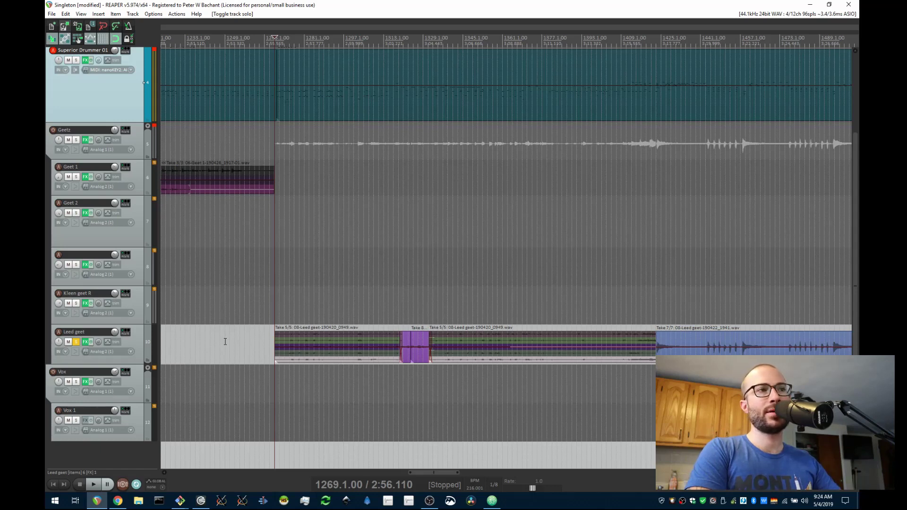
key(space)
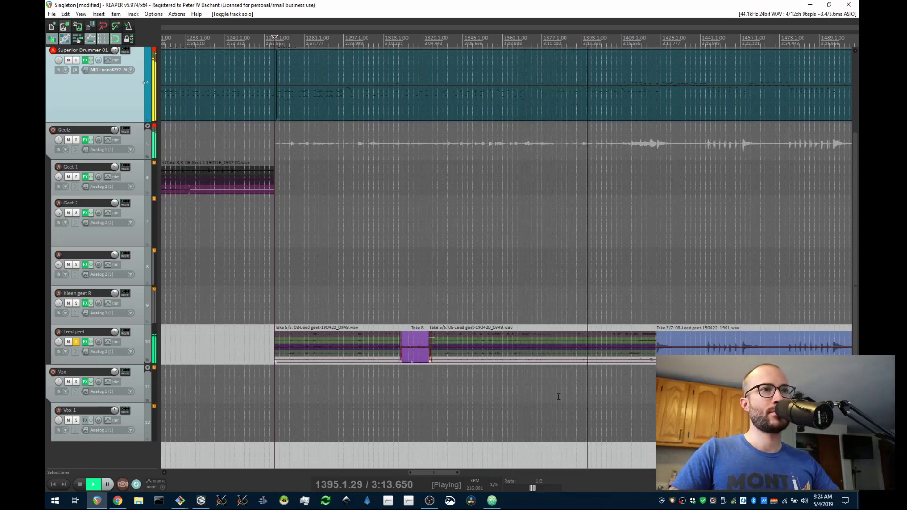
scroll(559, 397, down, 2)
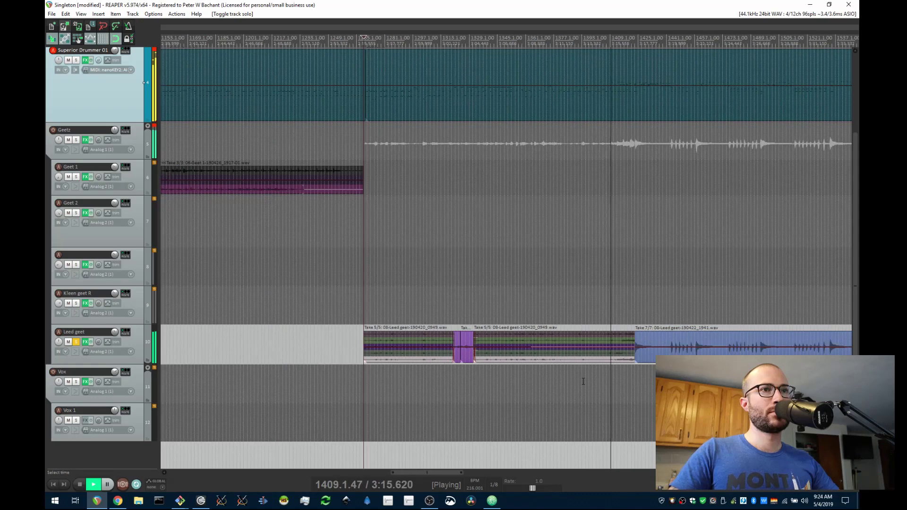
drag(676, 393, 506, 382)
key(space)
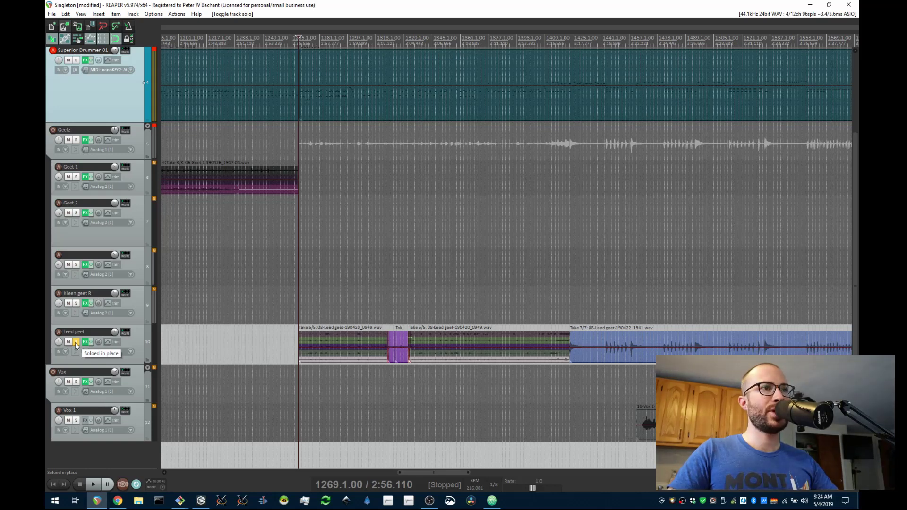
- Unsolo Leed geet, replay the Geet solo with all tracks, then open its drum notes
click(76, 344)
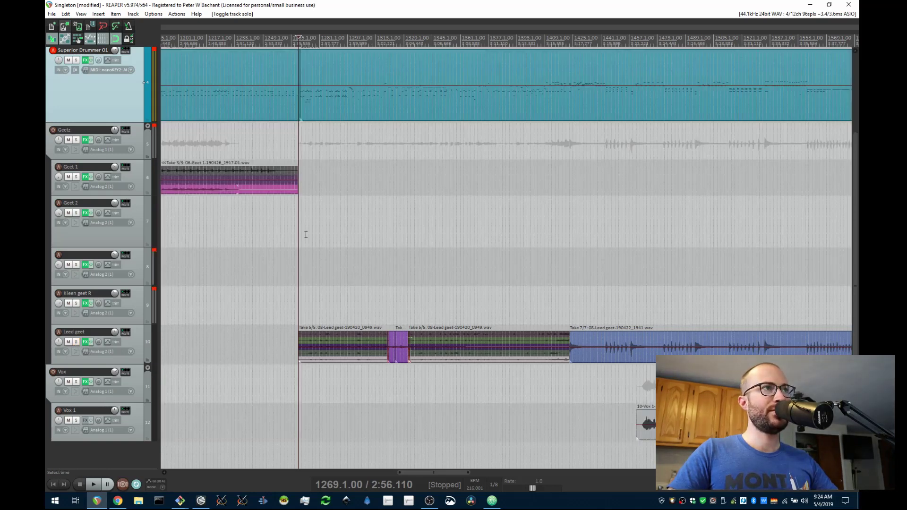
scroll(315, 175, up, 2)
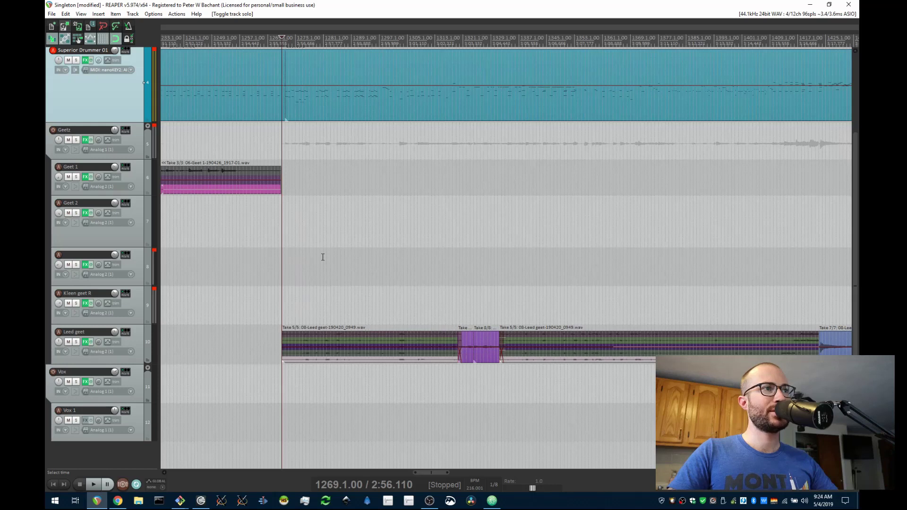
scroll(325, 257, down, 1)
scroll(404, 269, down, 1)
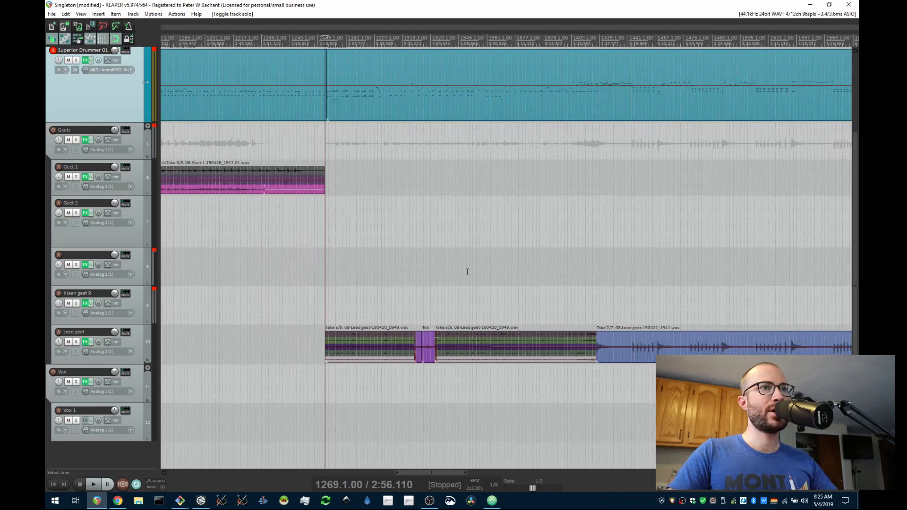
drag(467, 272, 420, 267)
key(space)
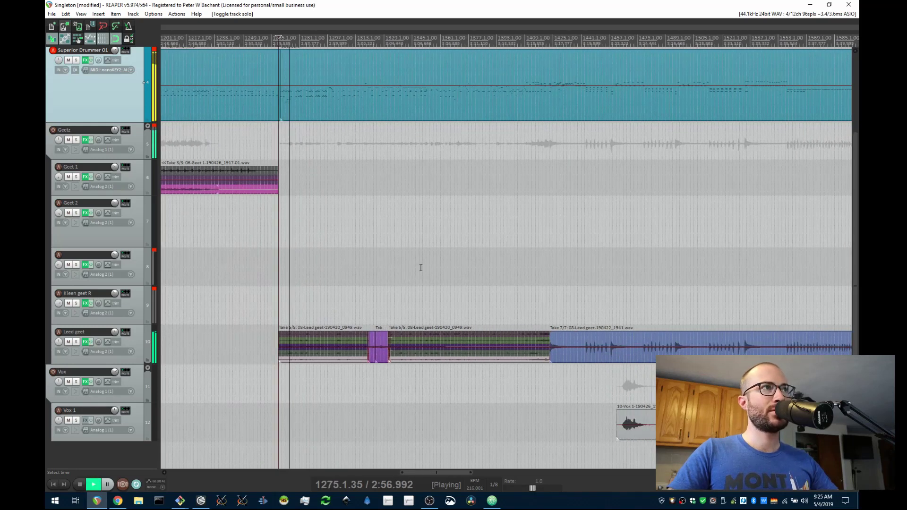
key(space)
scroll(304, 131, up, 1)
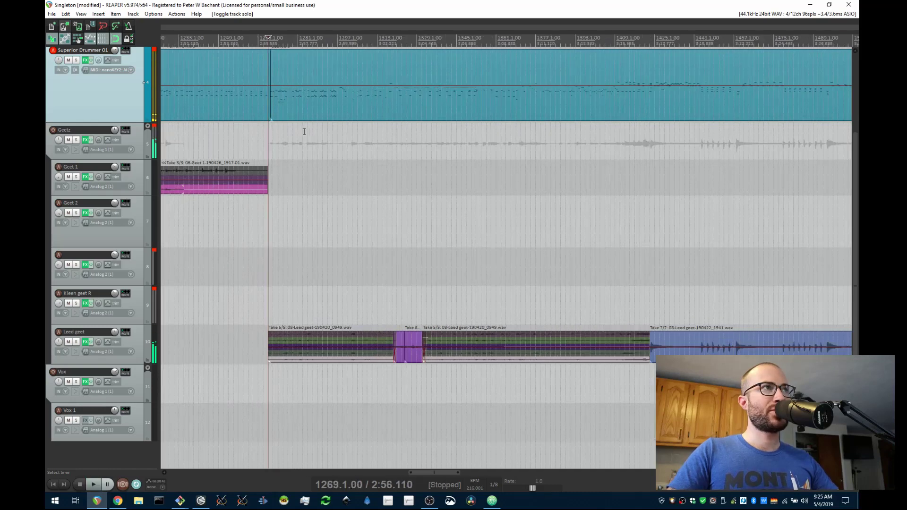
double_click(301, 110)
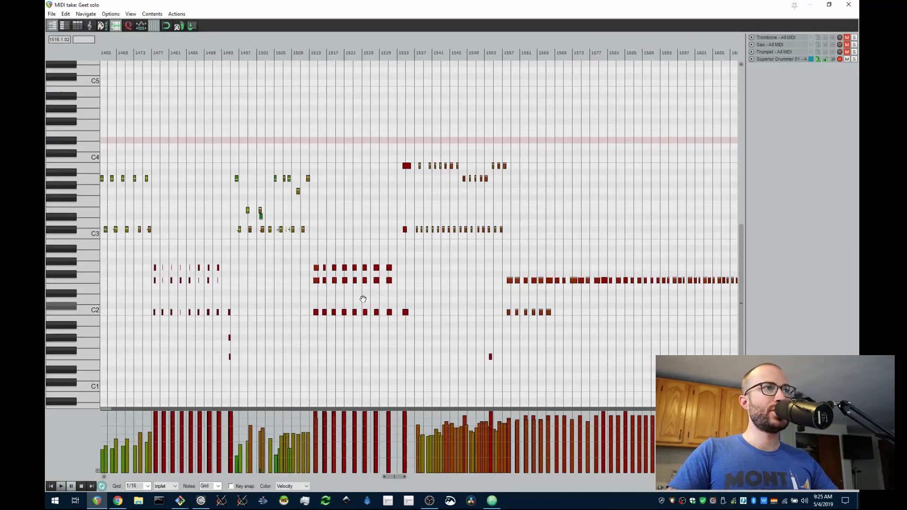
- Bring the Geet solo's first bars of notes into view and select a C#2 note near its start
scroll(249, 178, left, 3)
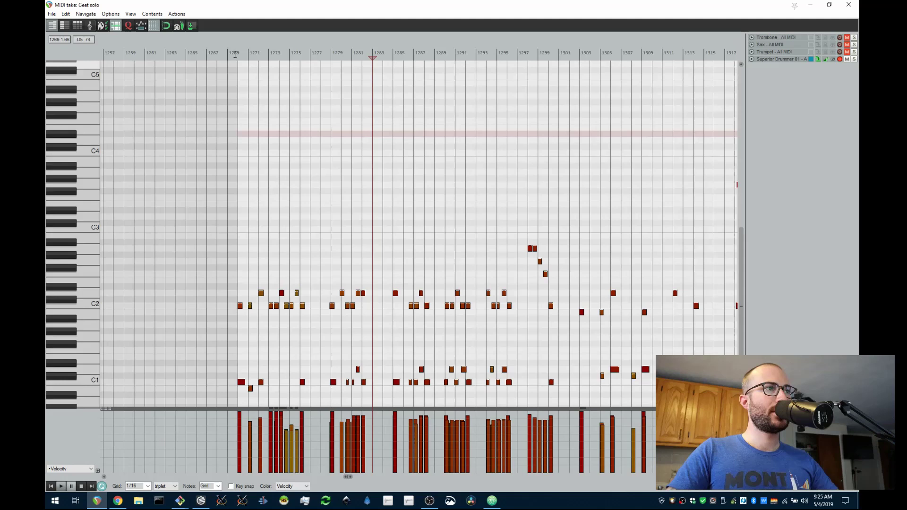
scroll(337, 319, up, 2)
drag(337, 319, 370, 305)
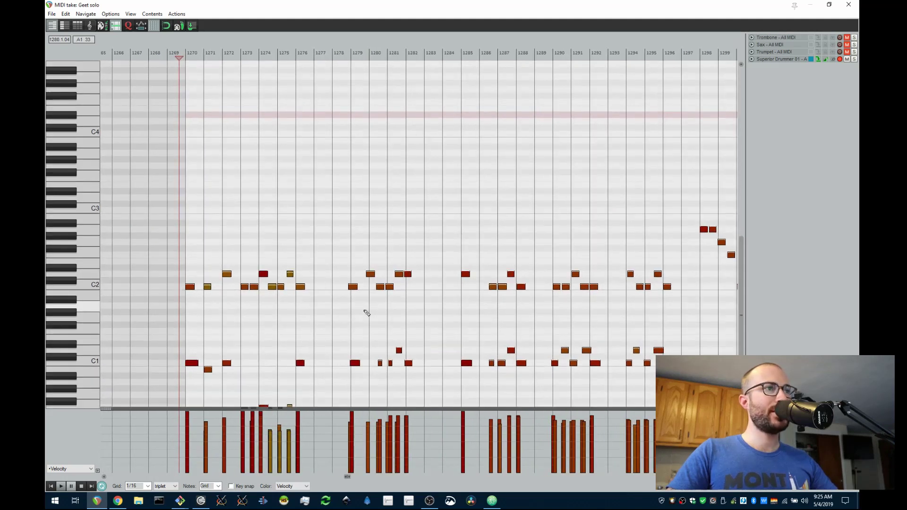
scroll(312, 310, up, 1)
scroll(283, 296, down, 1)
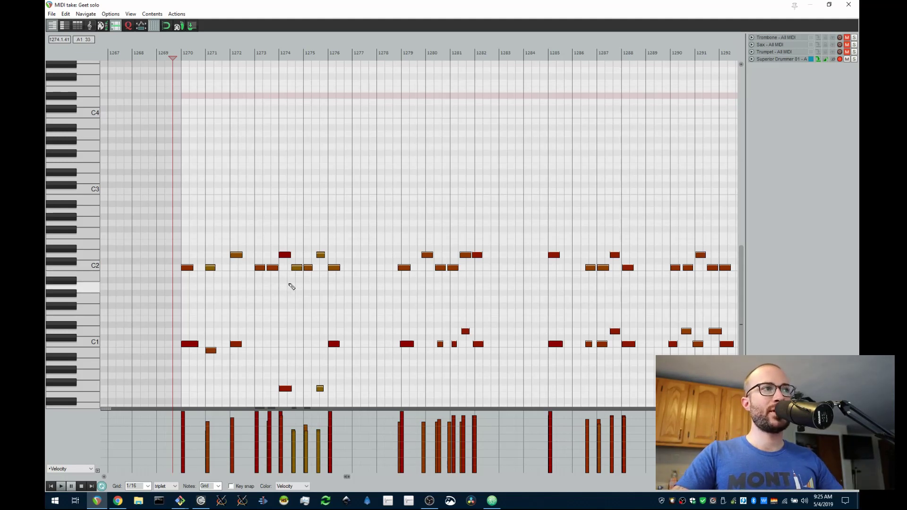
scroll(292, 287, down, 2)
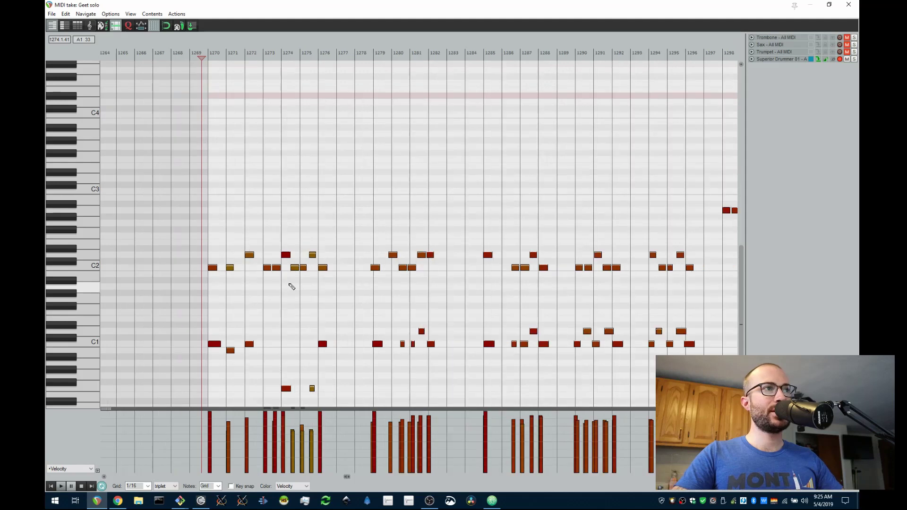
click(286, 255)
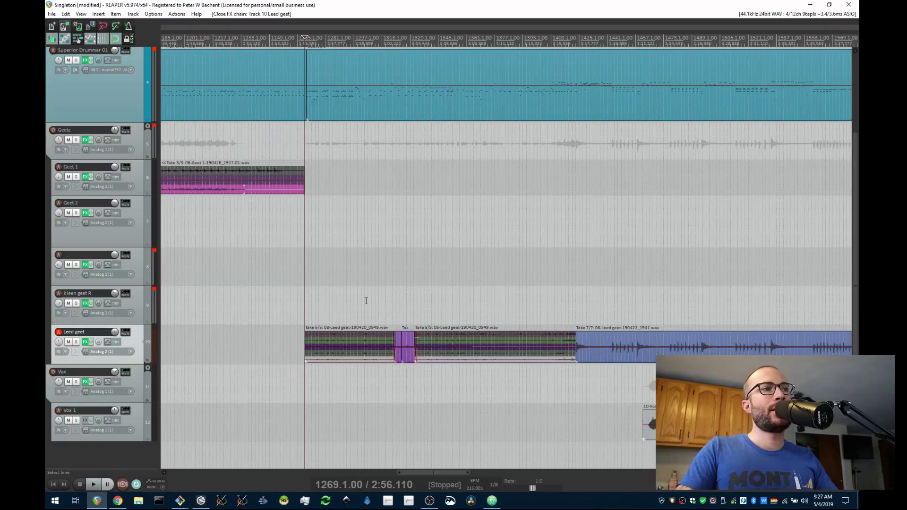
scroll(366, 300, down, 2)
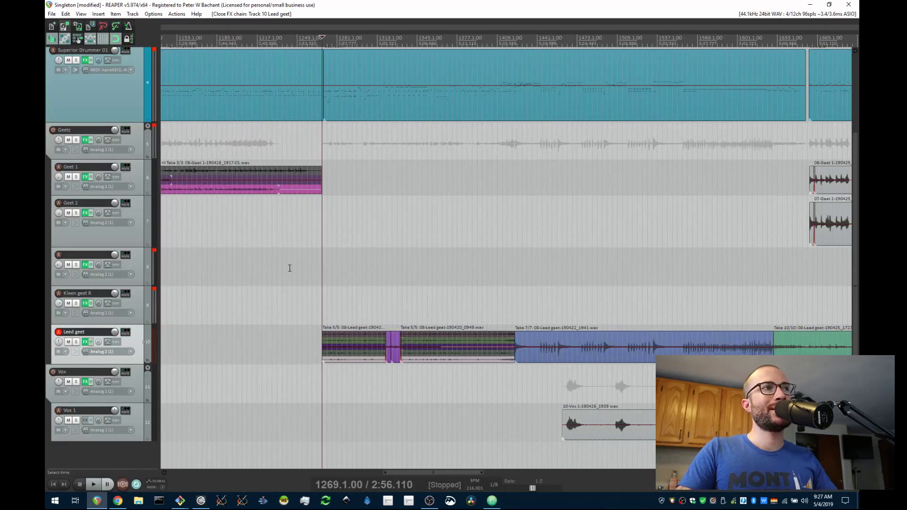
drag(289, 268, 404, 272)
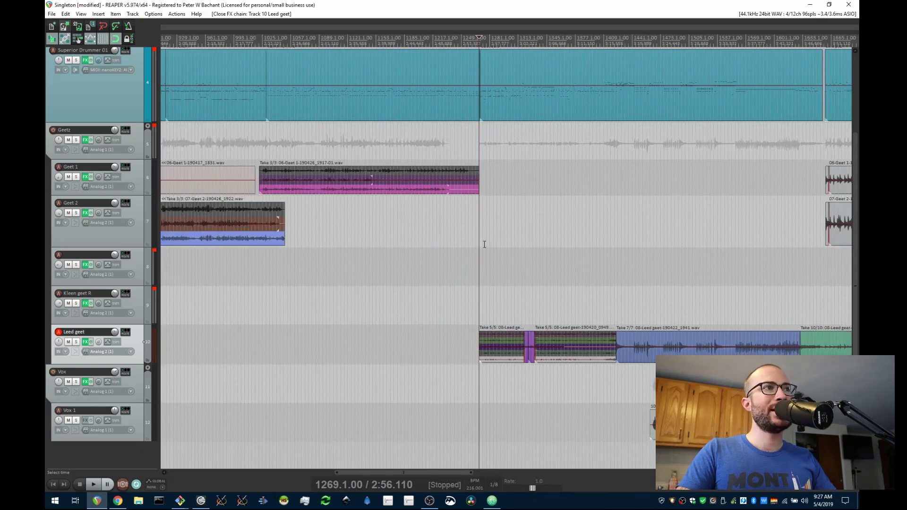
scroll(547, 288, up, 2)
key(space)
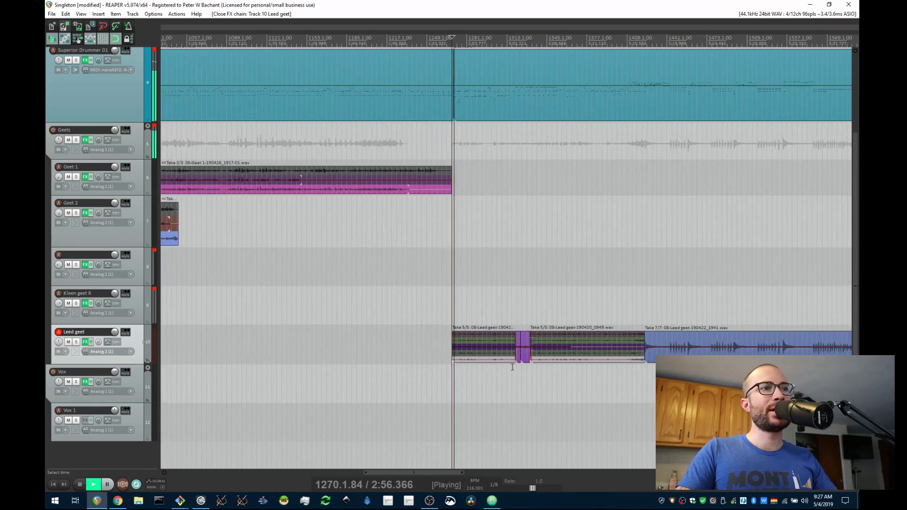
key(space)
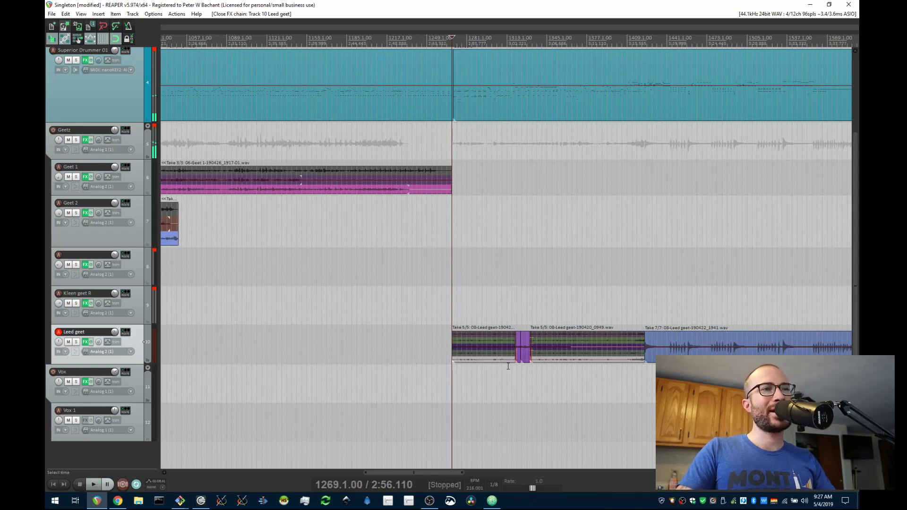
scroll(500, 362, up, 2)
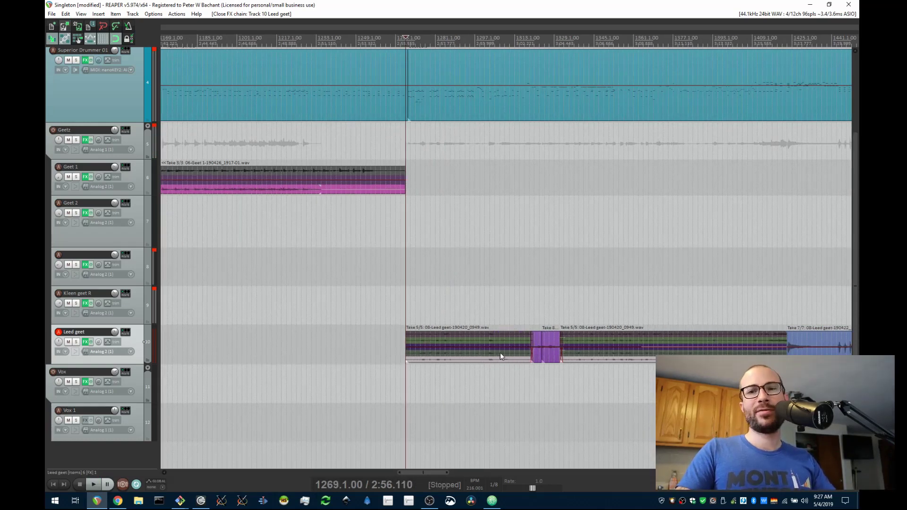
scroll(500, 353, down, 1)
click(347, 40)
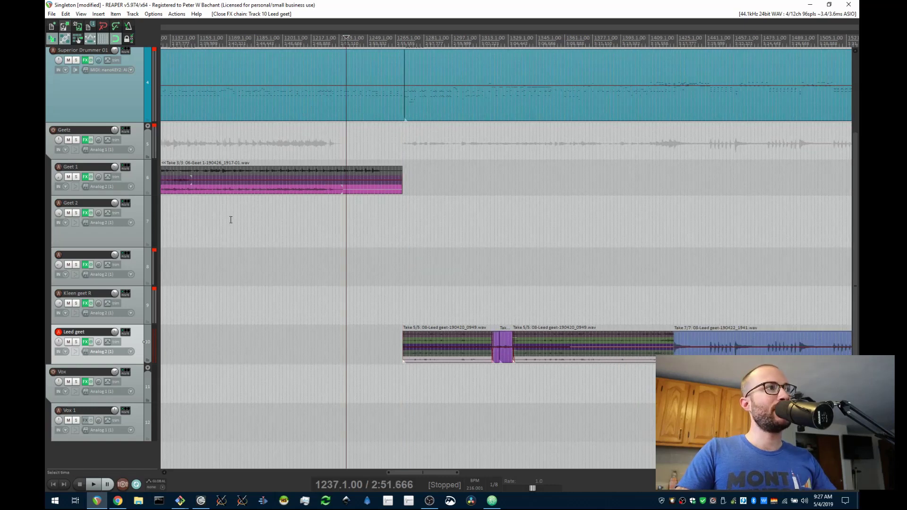
scroll(411, 283, down, 1)
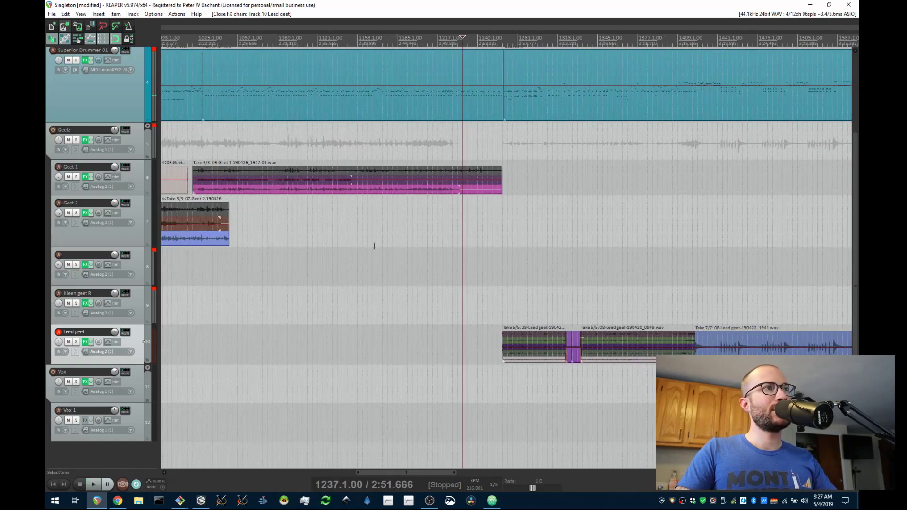
click(202, 80)
key(space)
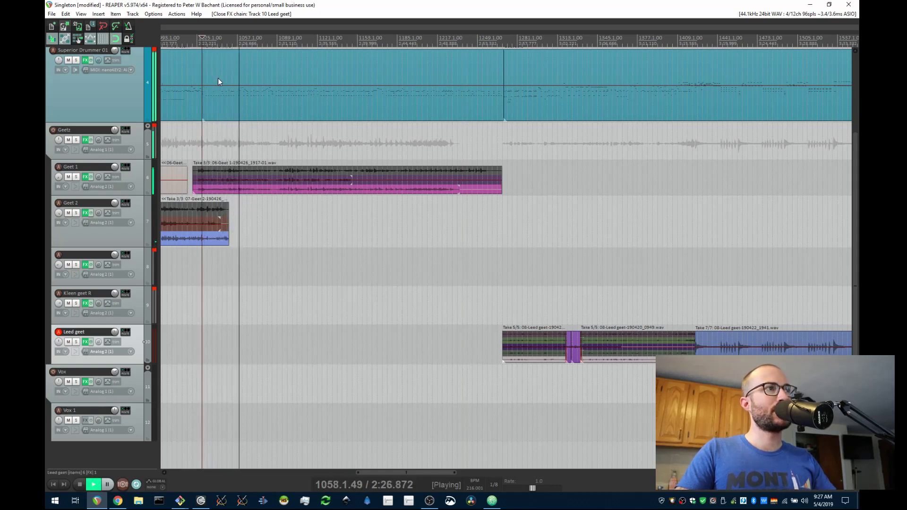
key(space)
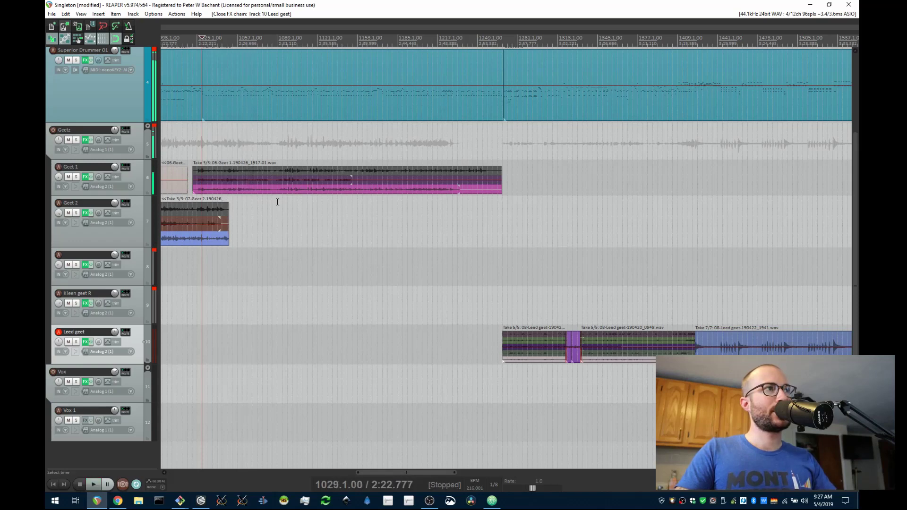
scroll(379, 223, left, 3)
scroll(385, 223, down, 1)
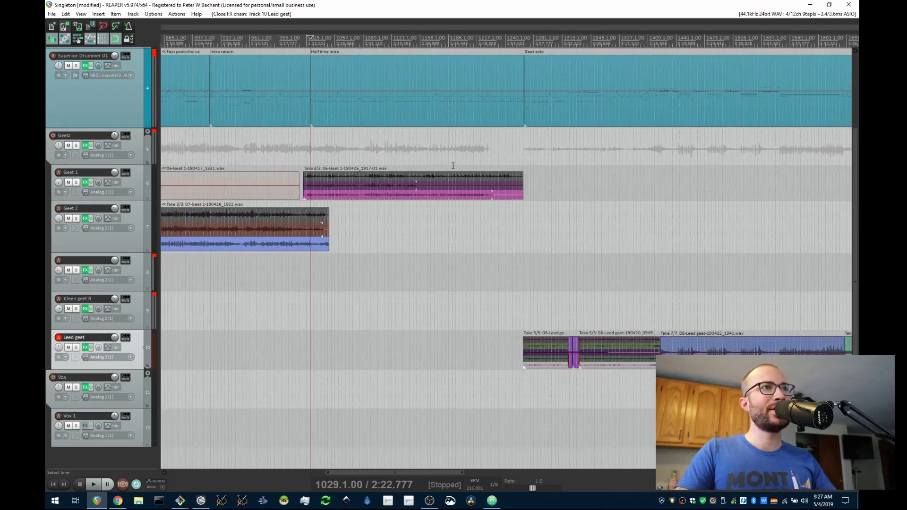
scroll(475, 95, up, 2)
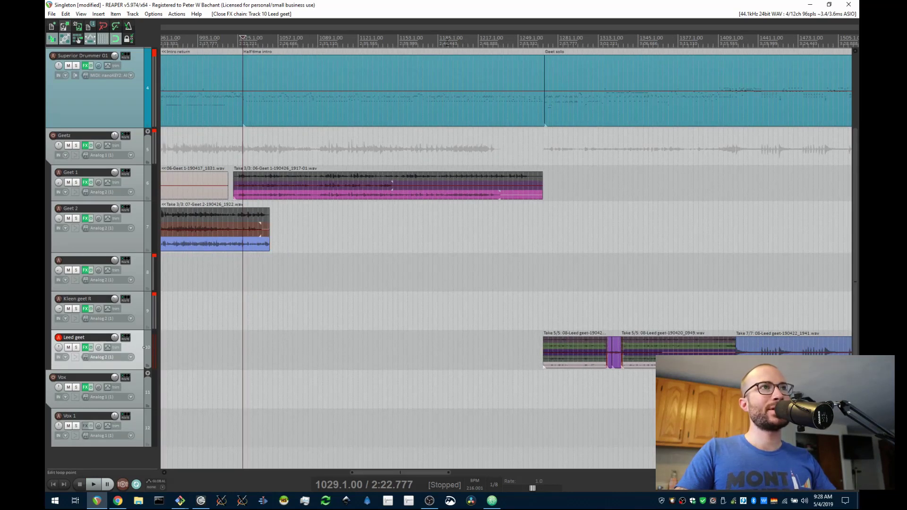
click(504, 45)
key(space)
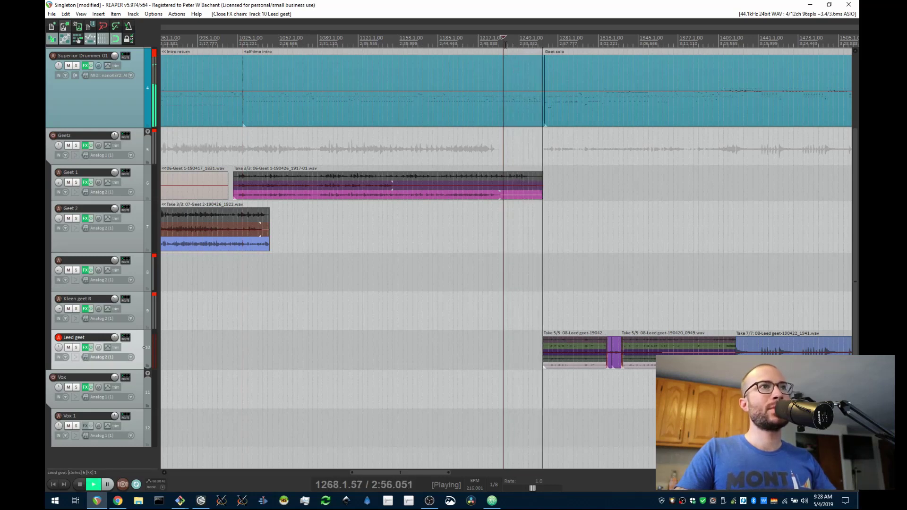
key(space)
scroll(614, 201, up, 3)
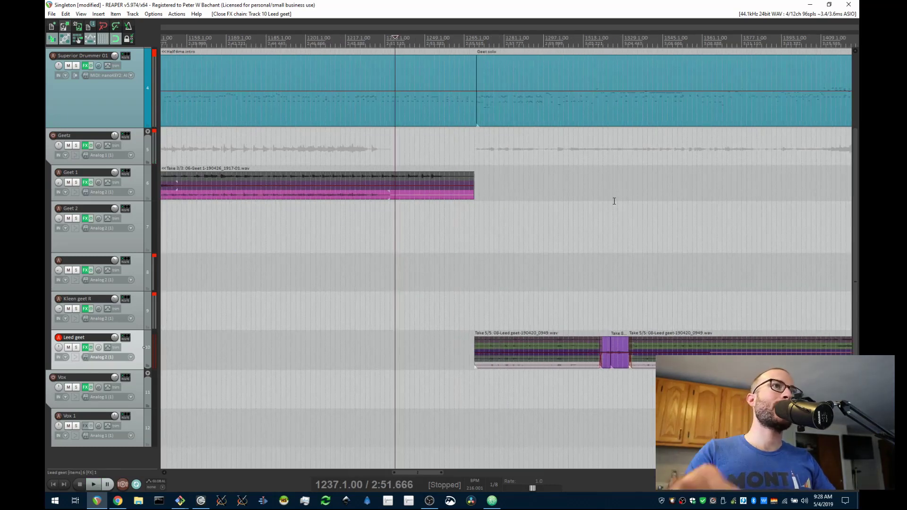
key(space)
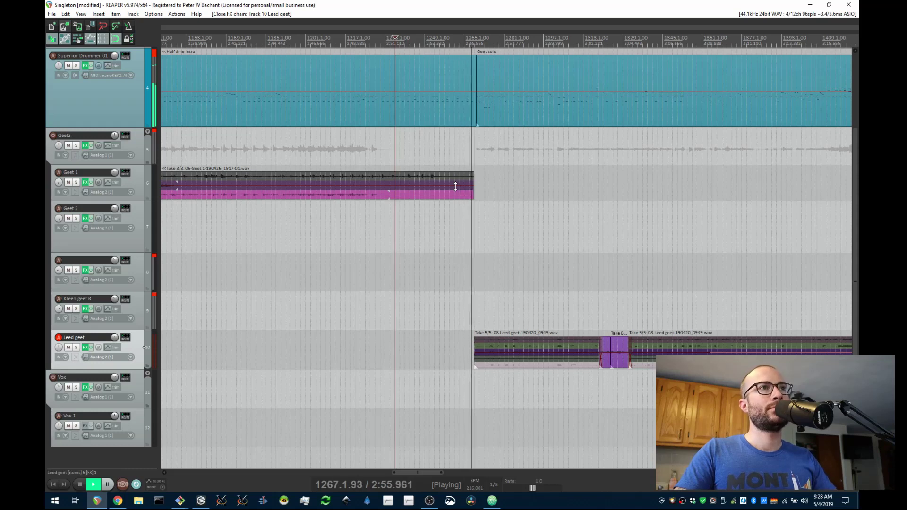
key(space)
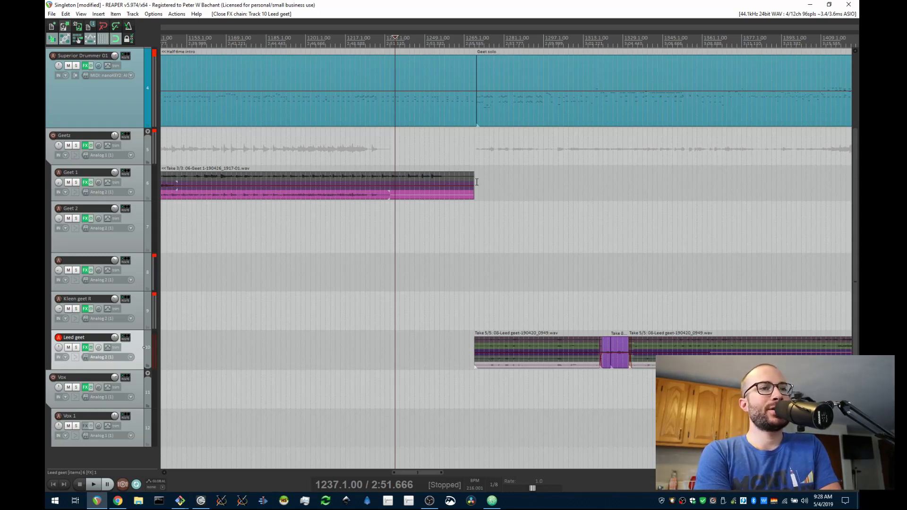
- Zoom the arrange view out to survey the whole drum arrangement
scroll(477, 182, down, 5)
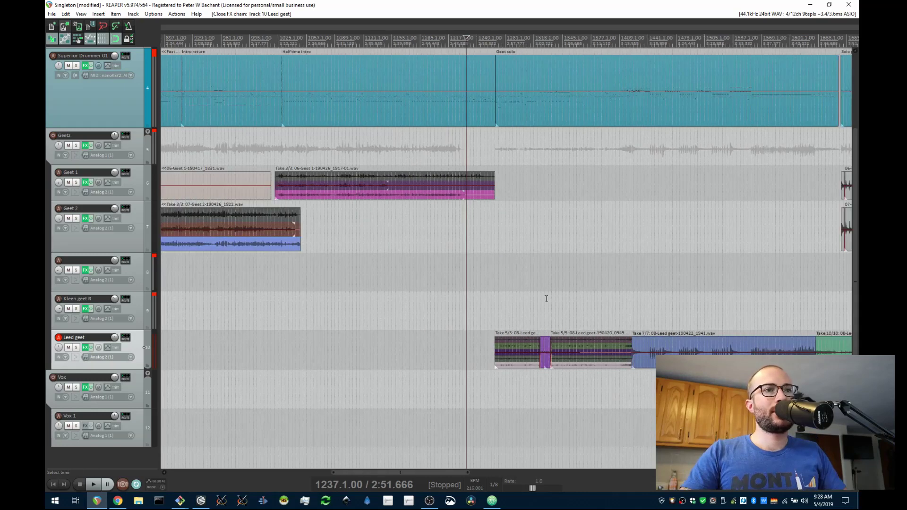
scroll(423, 282, down, 2)
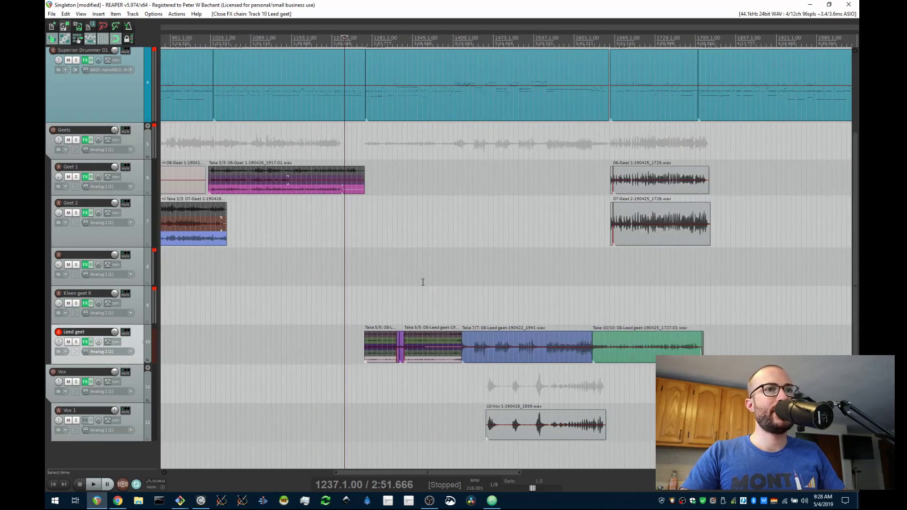
scroll(423, 282, down, 4)
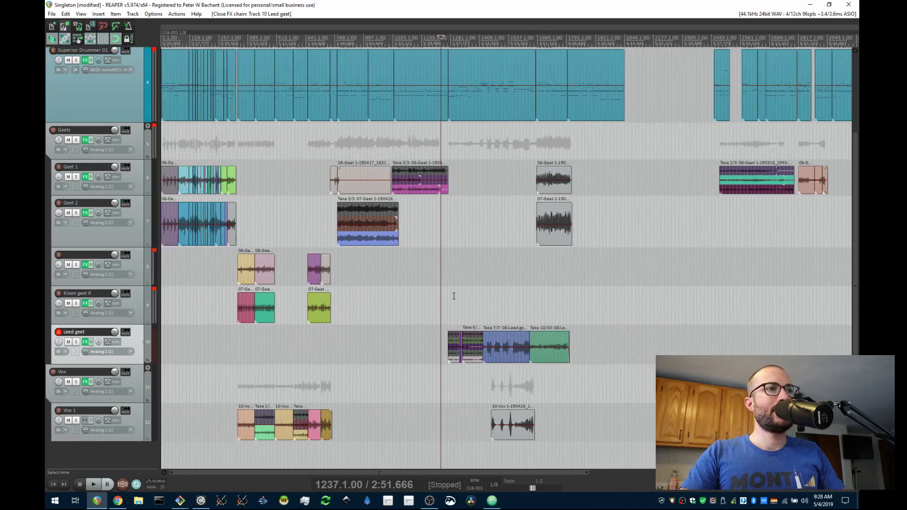
scroll(415, 318, down, 5)
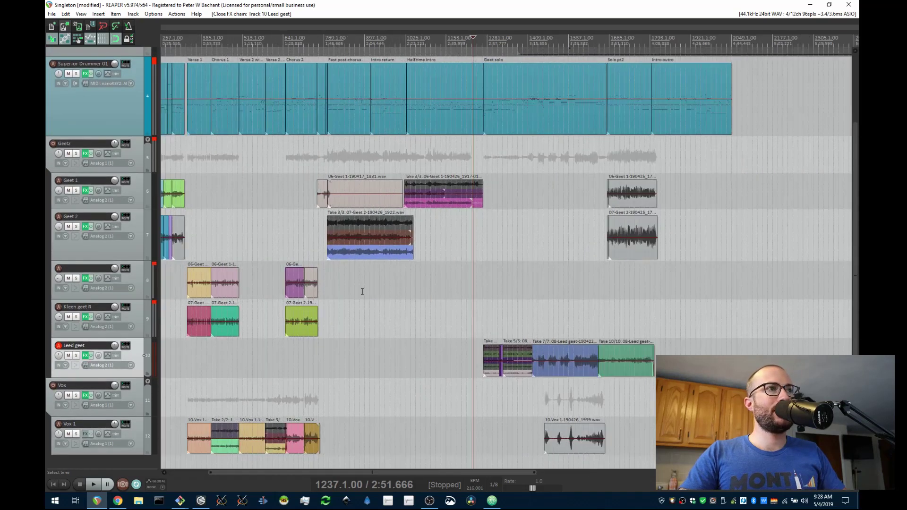
scroll(332, 289, up, 4)
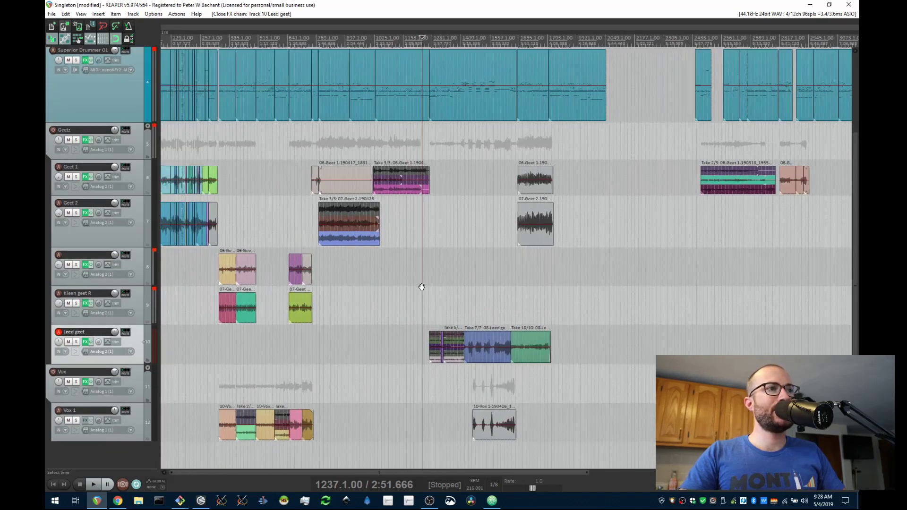
scroll(458, 307, down, 3)
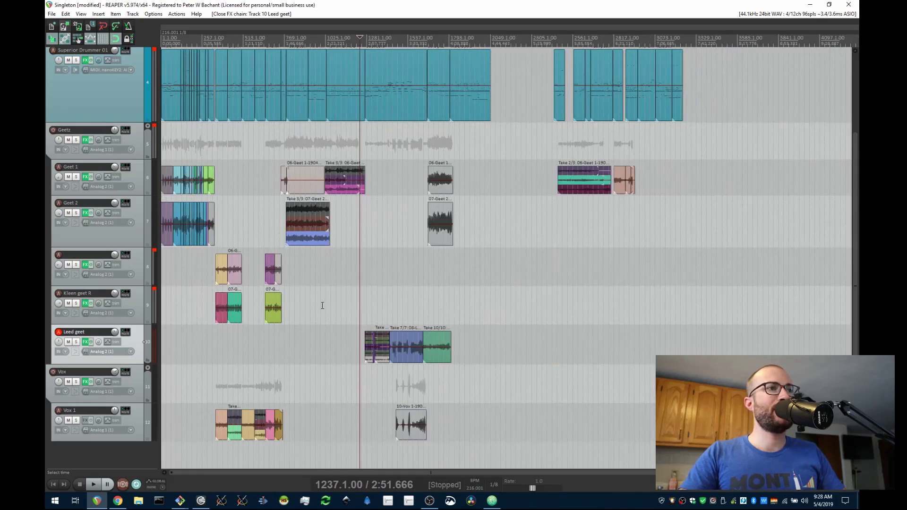
- Zoom back in and jump the play position ahead to bar 1457
scroll(287, 281, up, 3)
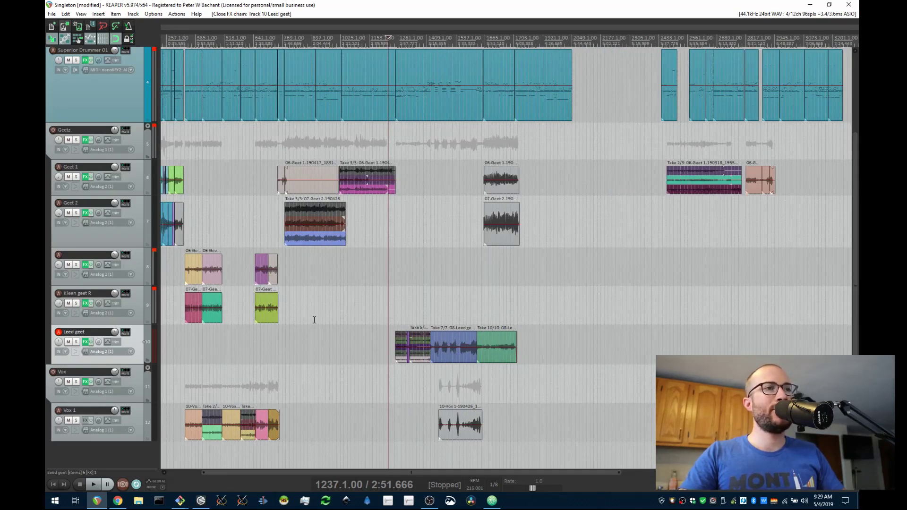
scroll(365, 320, up, 5)
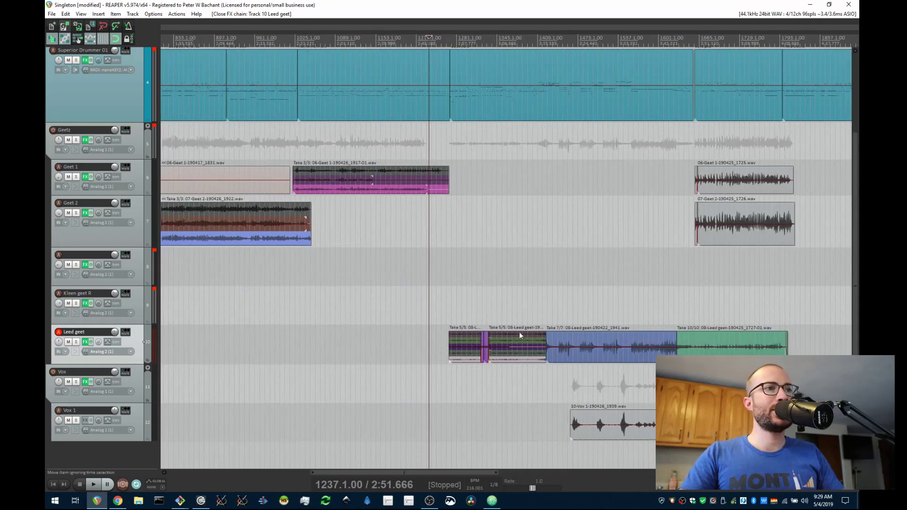
scroll(529, 329, down, 6)
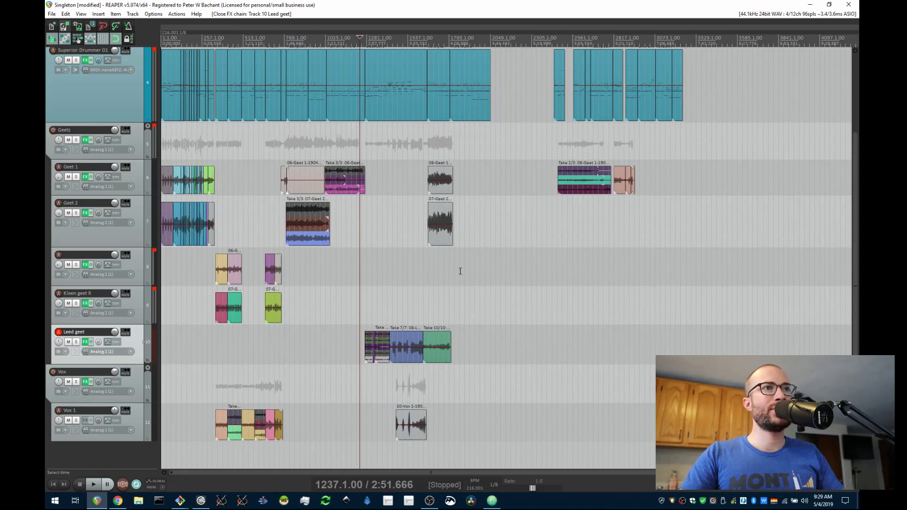
scroll(344, 286, up, 5)
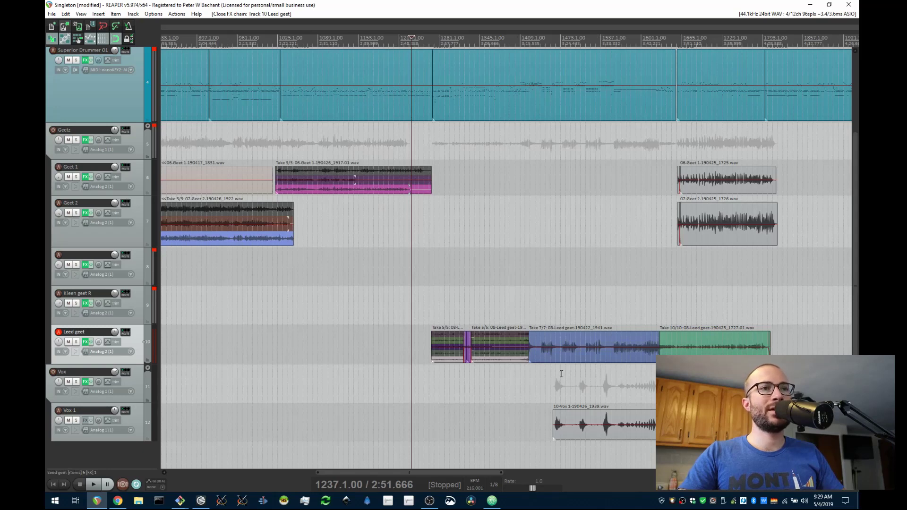
scroll(562, 374, down, 3)
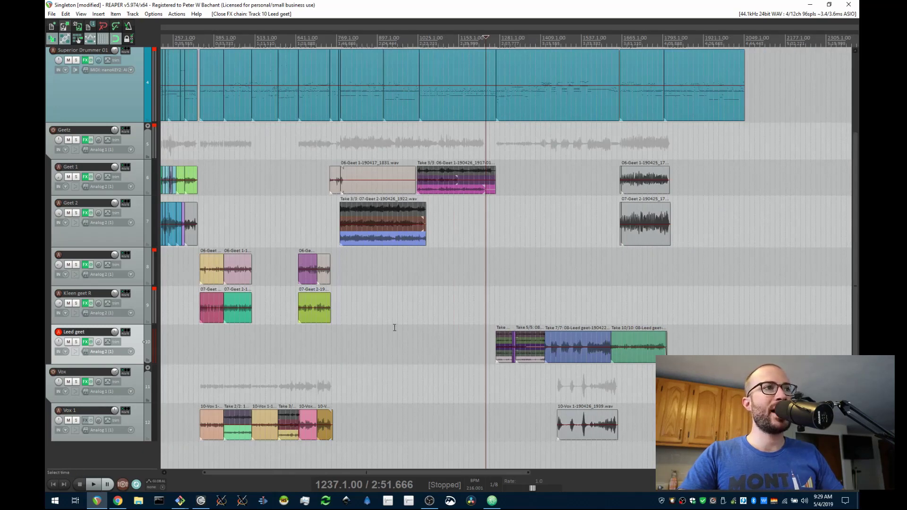
scroll(364, 300, up, 1)
scroll(364, 298, up, 1)
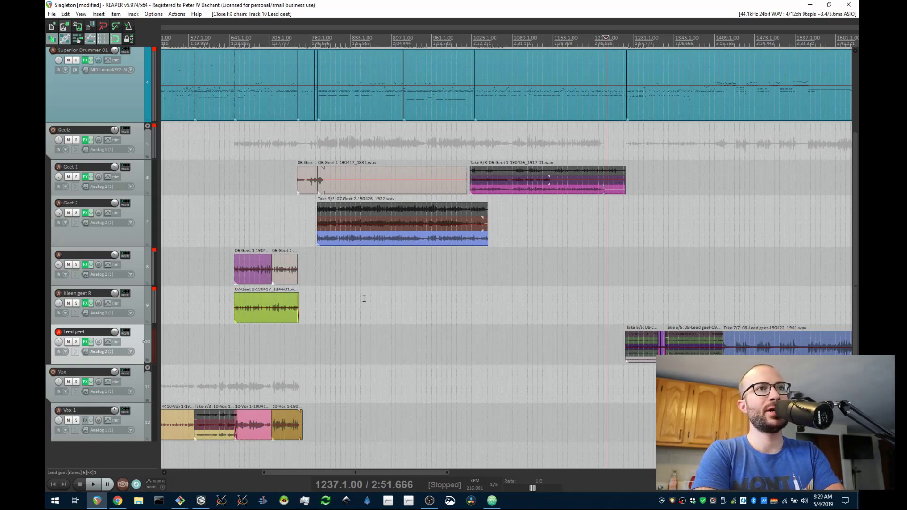
key(])
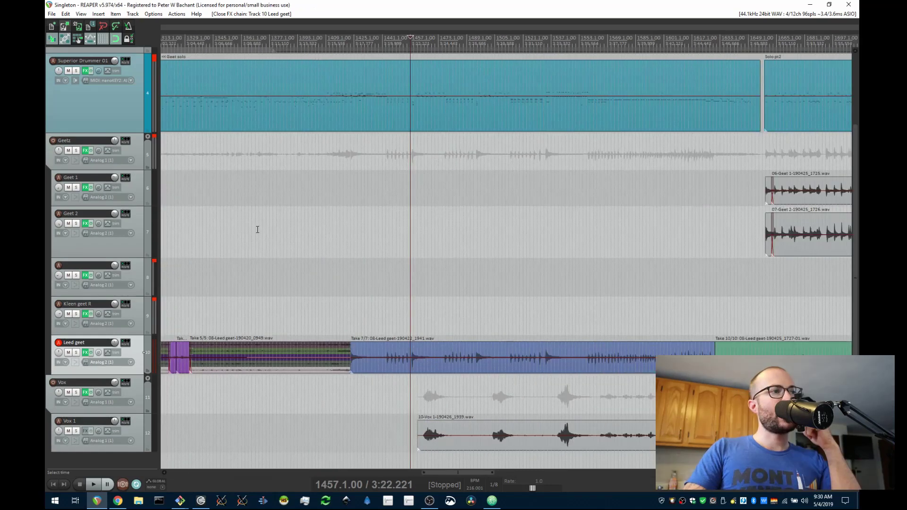
- Play the arrangement from bar 1417, then again from about bar 1392
key([)
scroll(331, 255, up, 5)
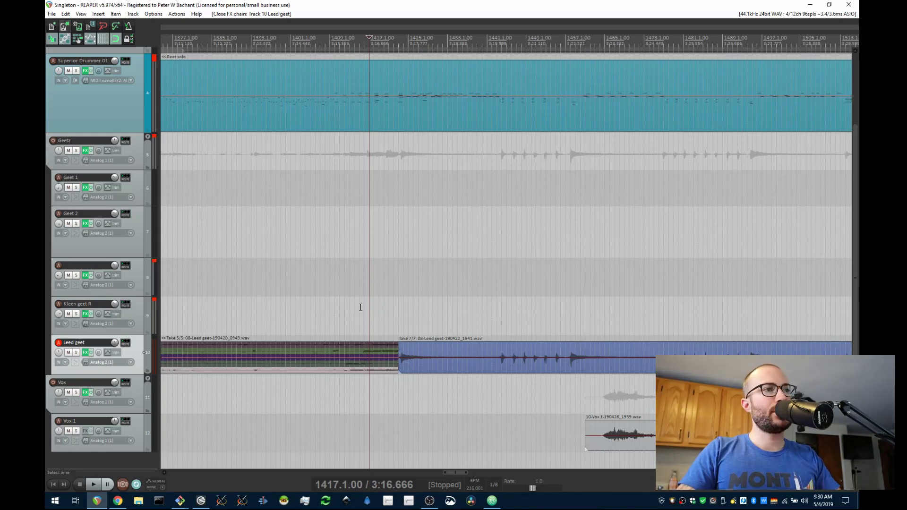
key(space)
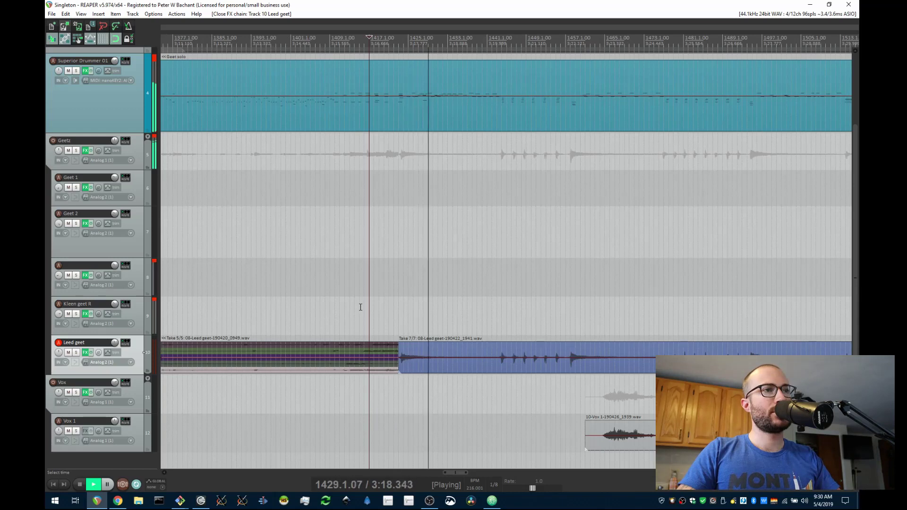
key(space)
click(246, 317)
key(space)
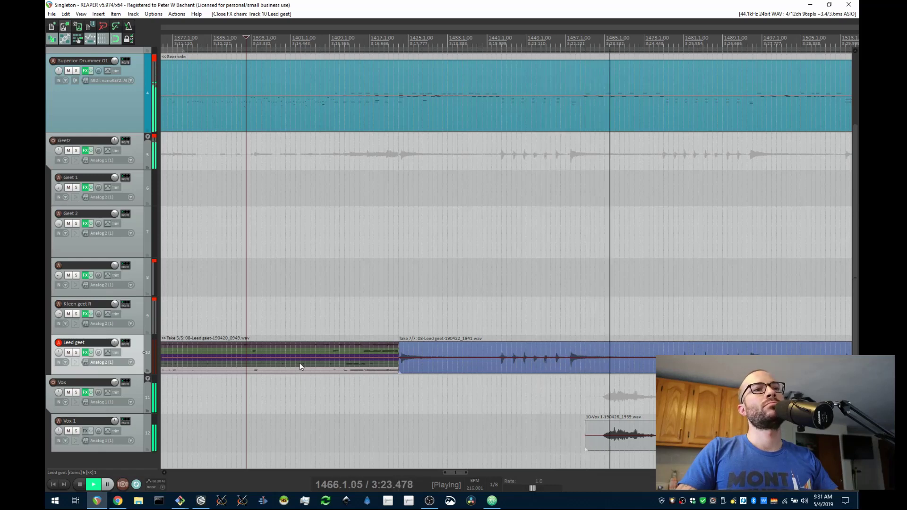
key(space)
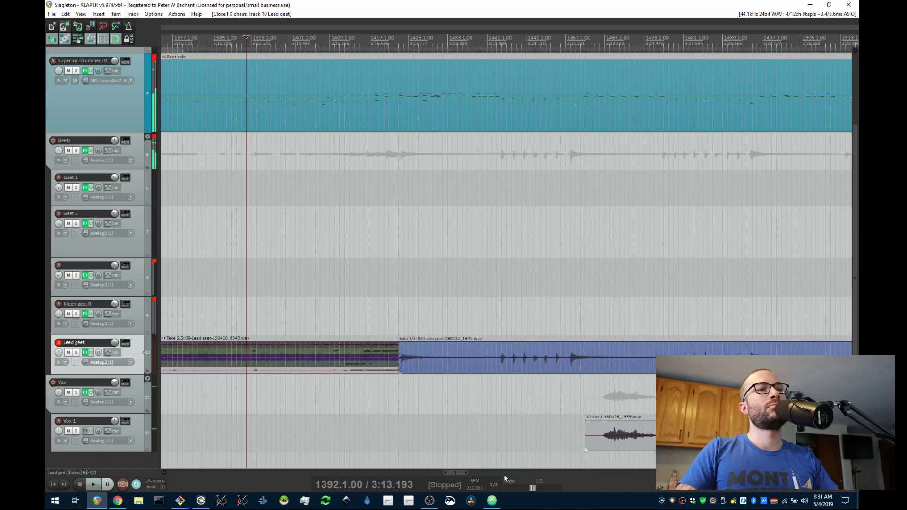
- Mute the Vox 1 track and play the arrangement from bar 1458
scroll(516, 435, down, 4)
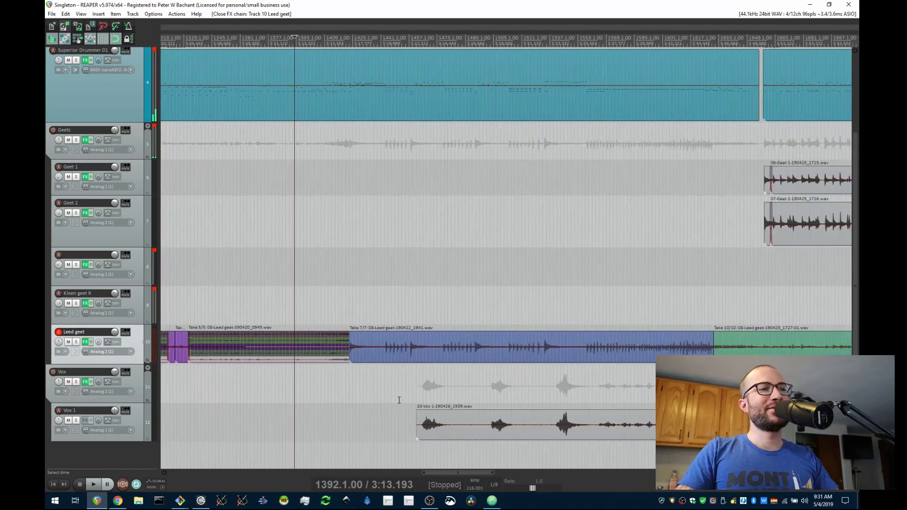
scroll(438, 422, up, 3)
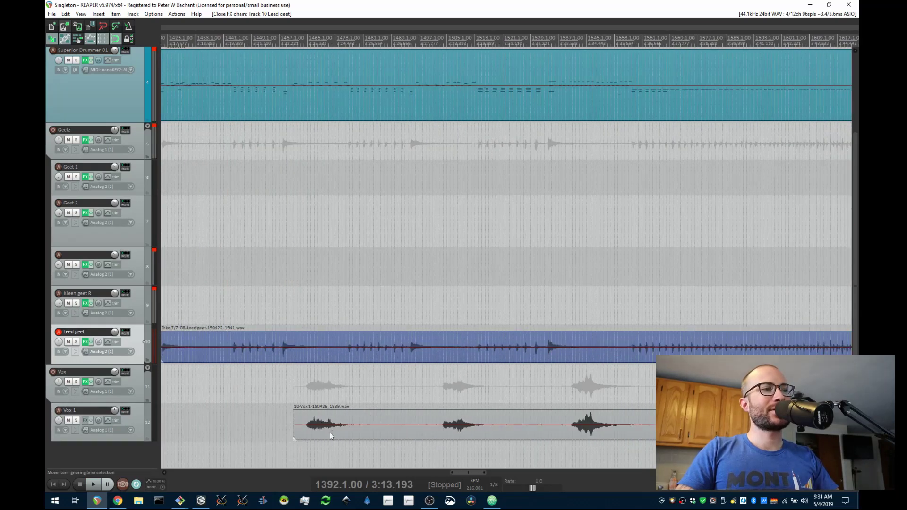
click(69, 421)
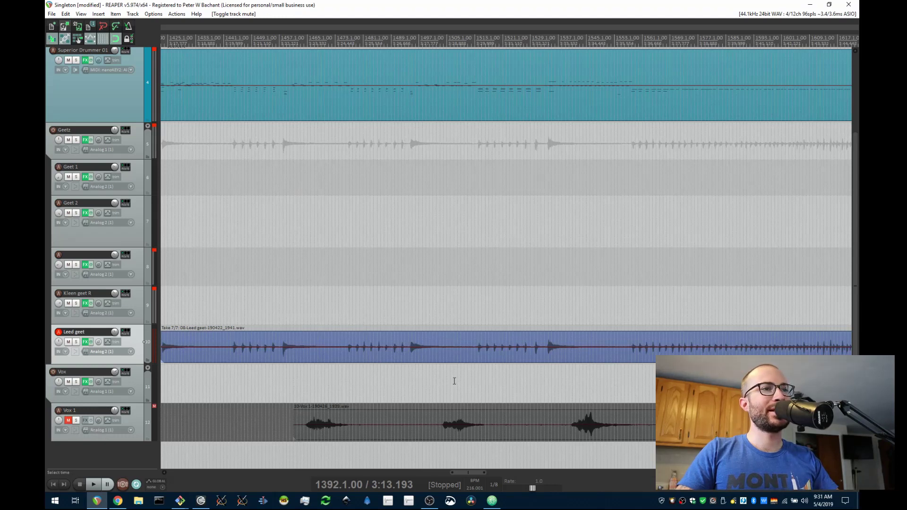
click(282, 43)
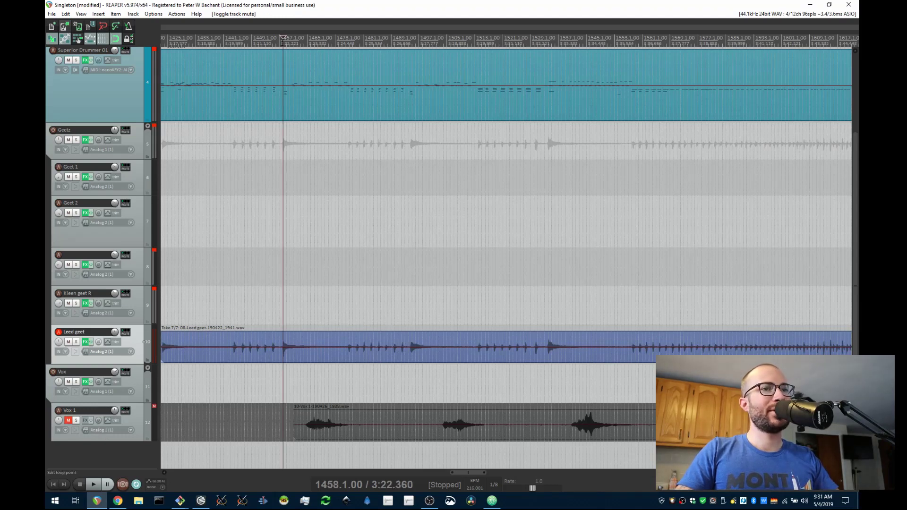
key(space)
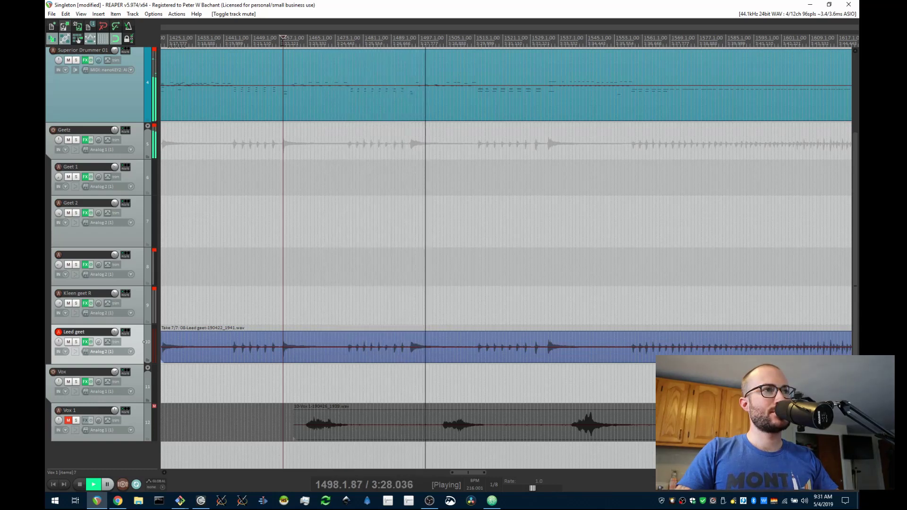
key(space)
- Play from bar 1423 where the Leed geet takes meet, then open the Superior Drummer MIDI item
scroll(334, 310, down, 3)
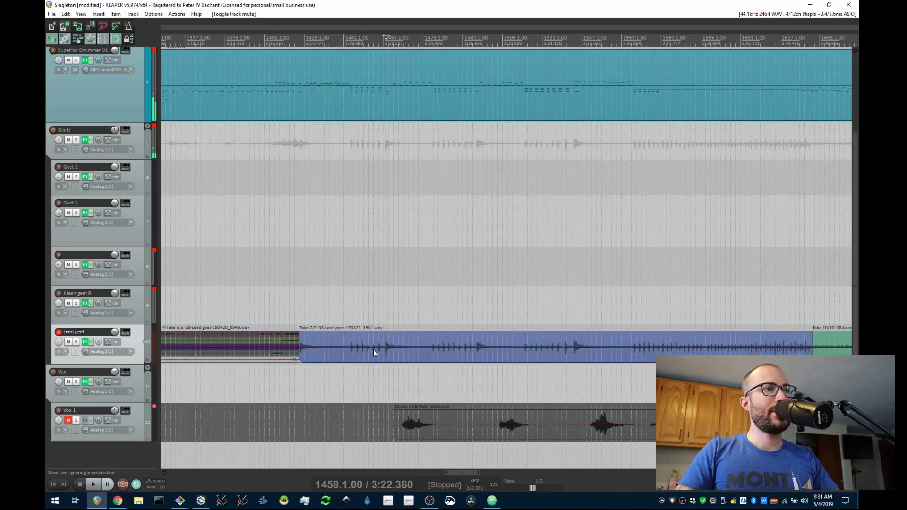
scroll(374, 351, up, 3)
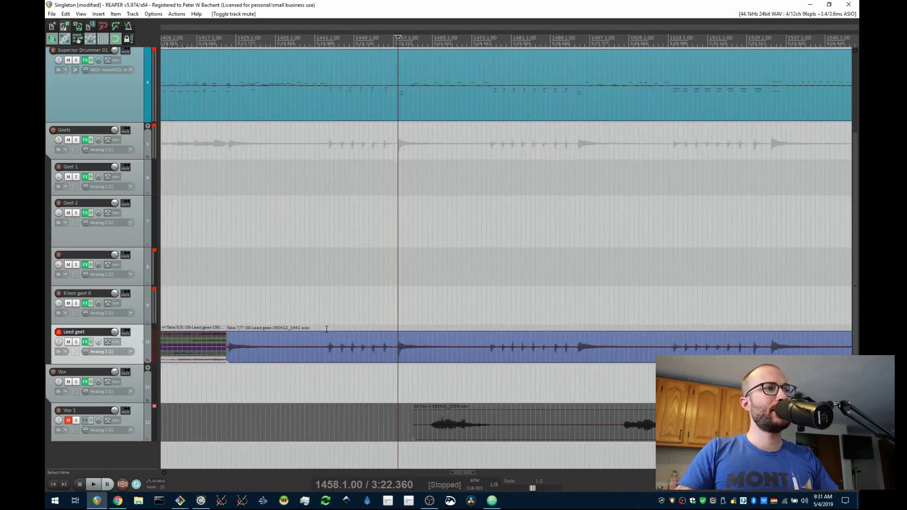
click(226, 327)
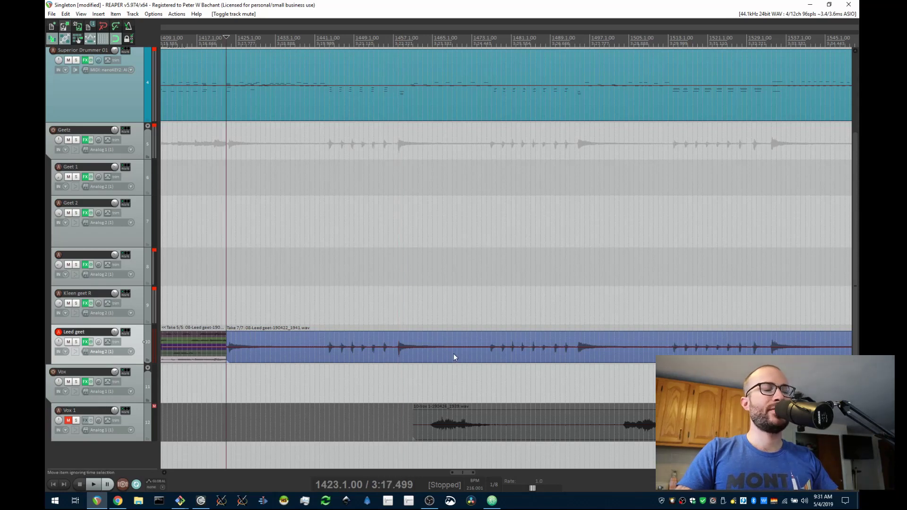
key(space)
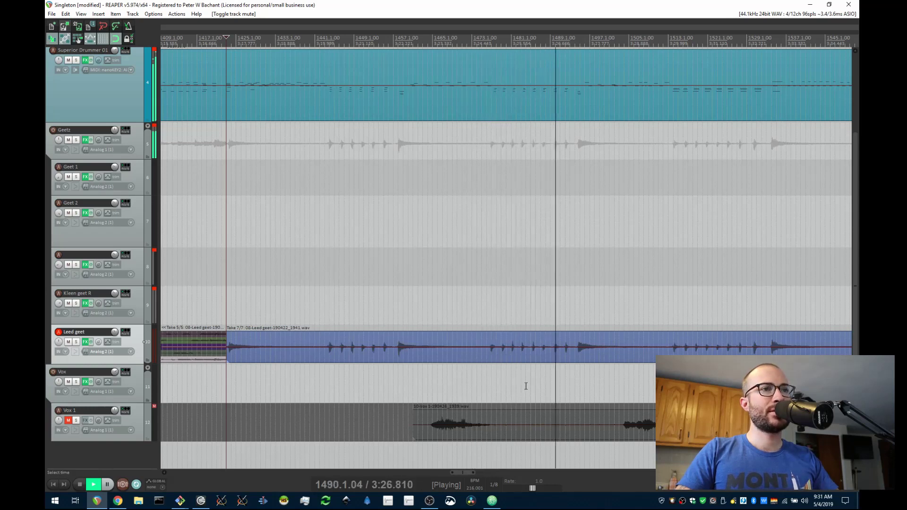
scroll(526, 386, down, 2)
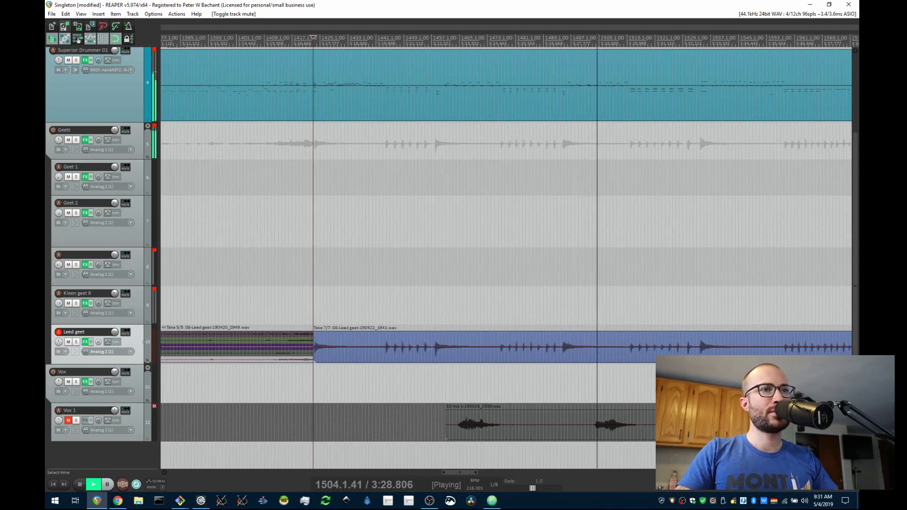
scroll(551, 391, right, 3)
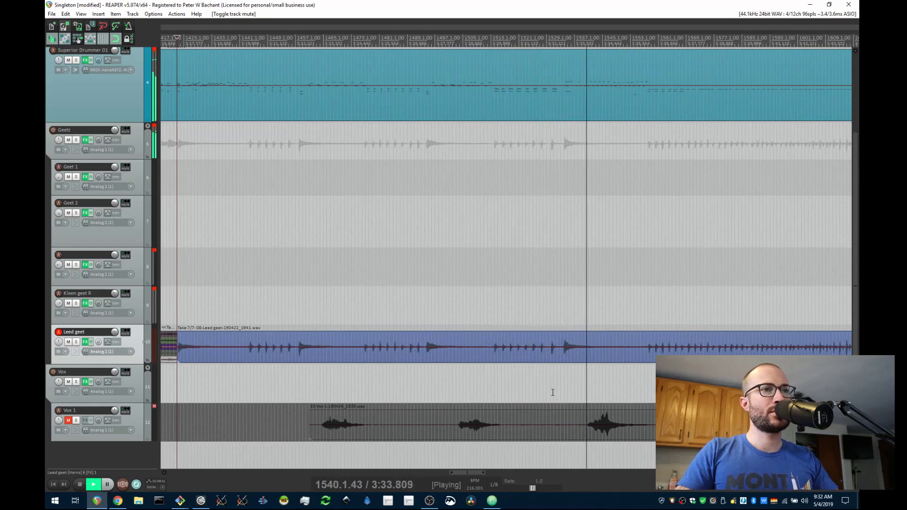
key(space)
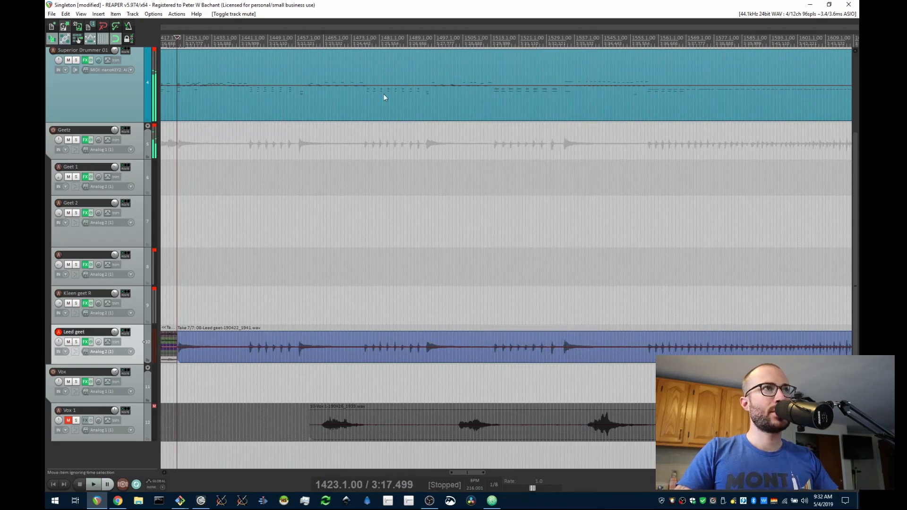
double_click(384, 97)
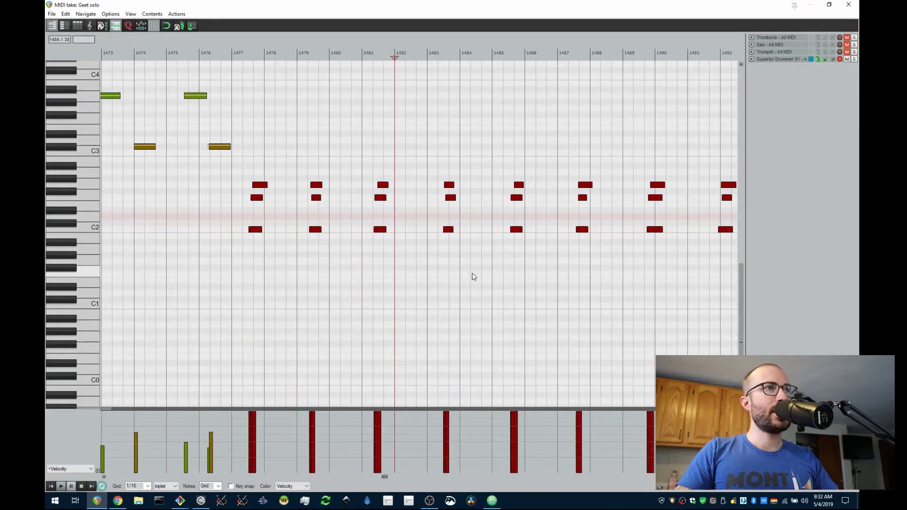
- Play the Geet solo drum notes briefly from about bar 1475
scroll(393, 254, down, 5)
click(326, 252)
key(space)
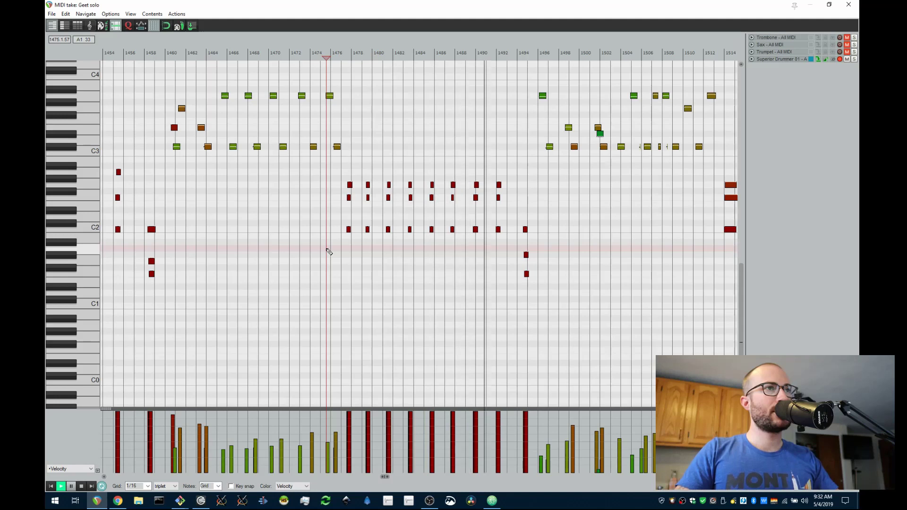
key(space)
- Zoom and pan the piano roll, then play the drum notes in that section
scroll(328, 250, down, 1)
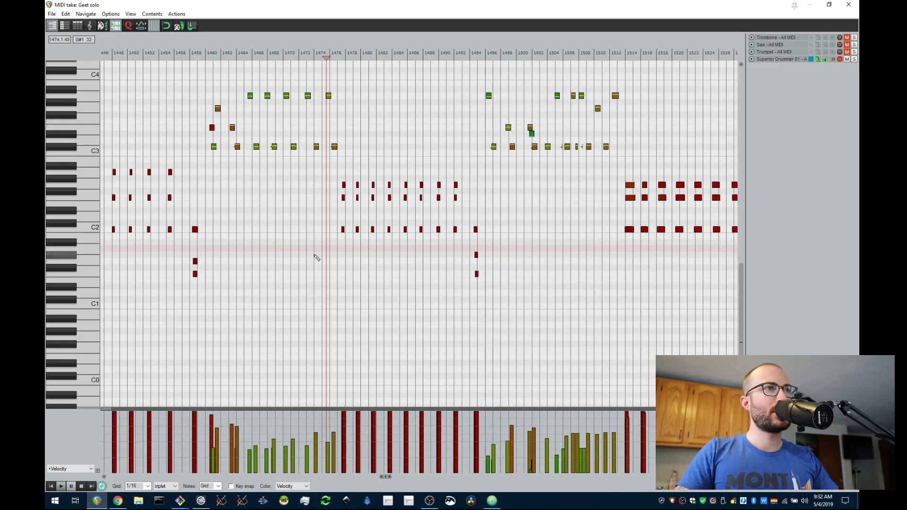
scroll(411, 265, left, 6)
scroll(236, 254, up, 2)
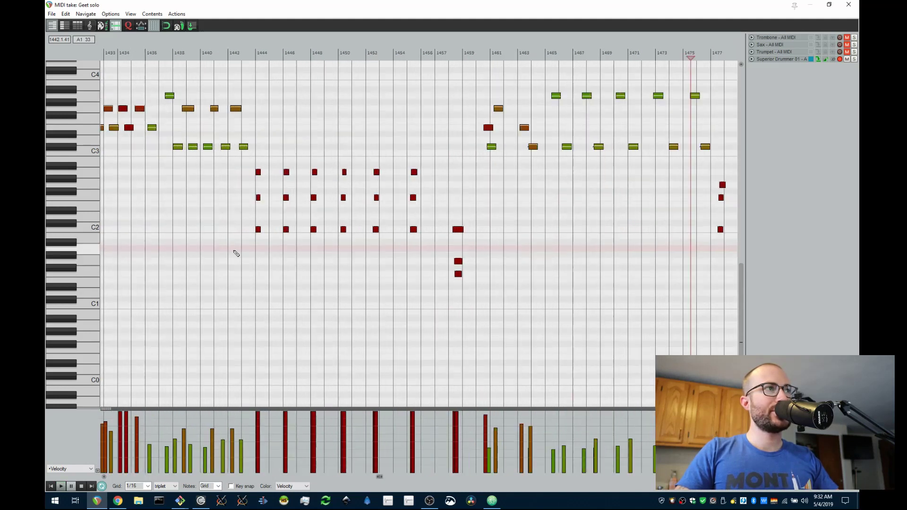
scroll(236, 254, up, 1)
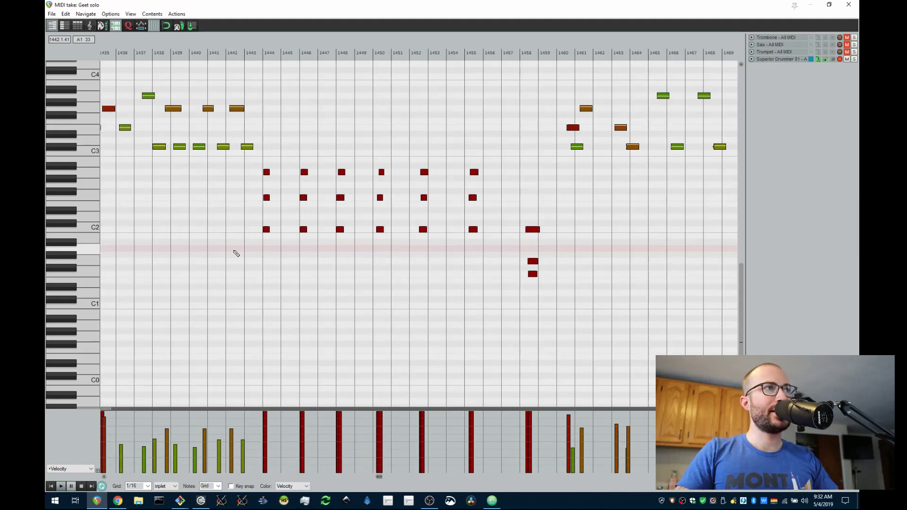
scroll(236, 254, down, 2)
scroll(457, 268, right, 5)
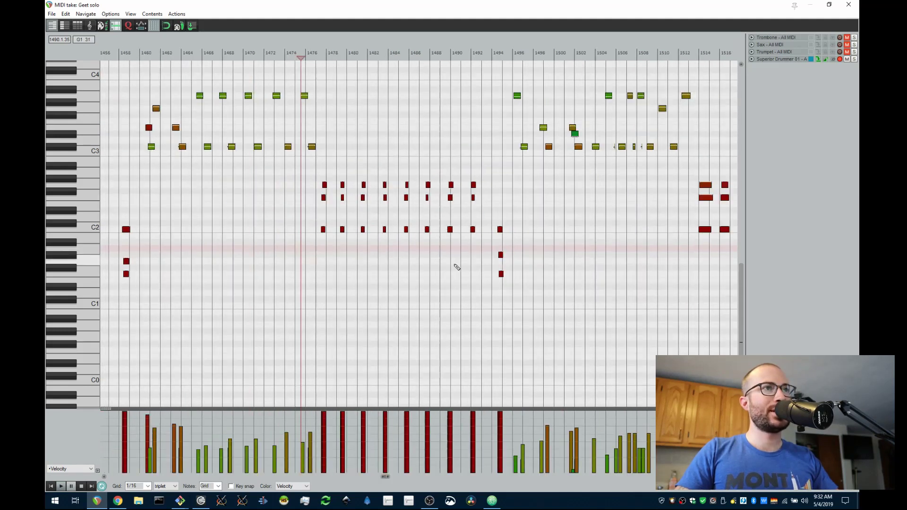
scroll(355, 205, up, 3)
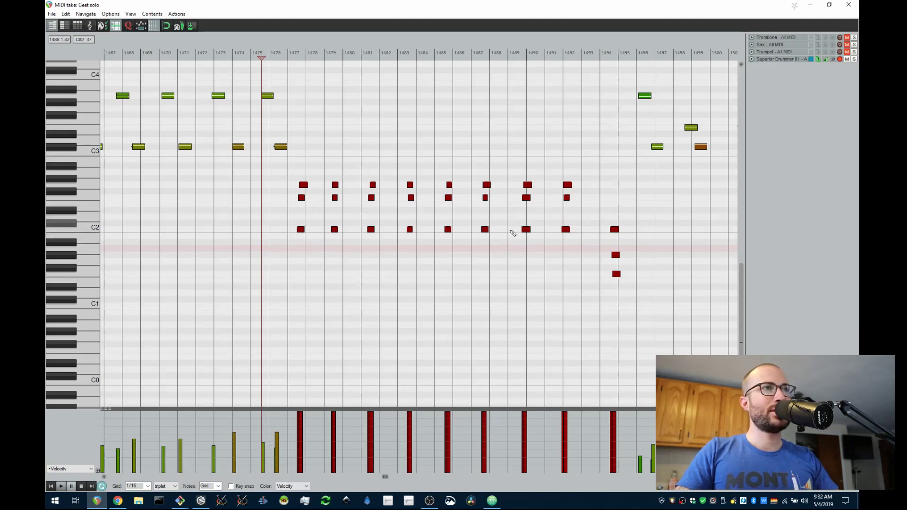
scroll(371, 231, down, 6)
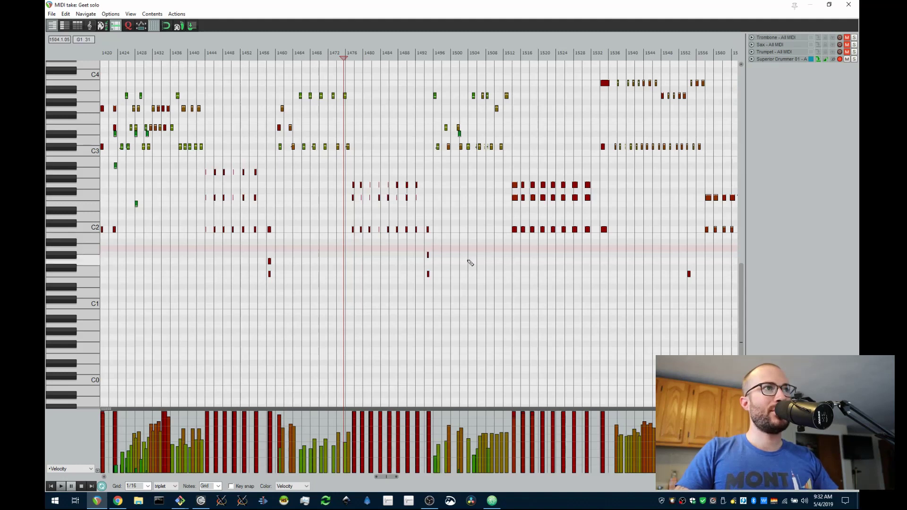
key(space)
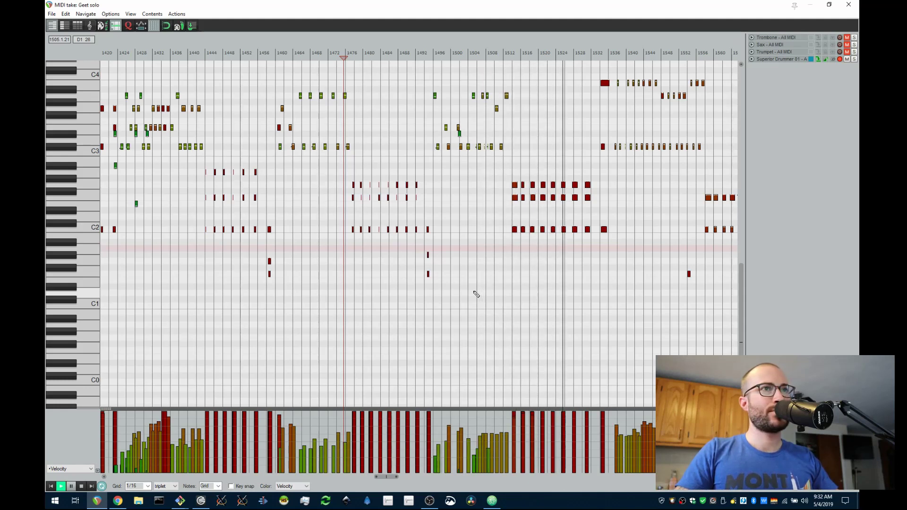
scroll(561, 273, down, 2)
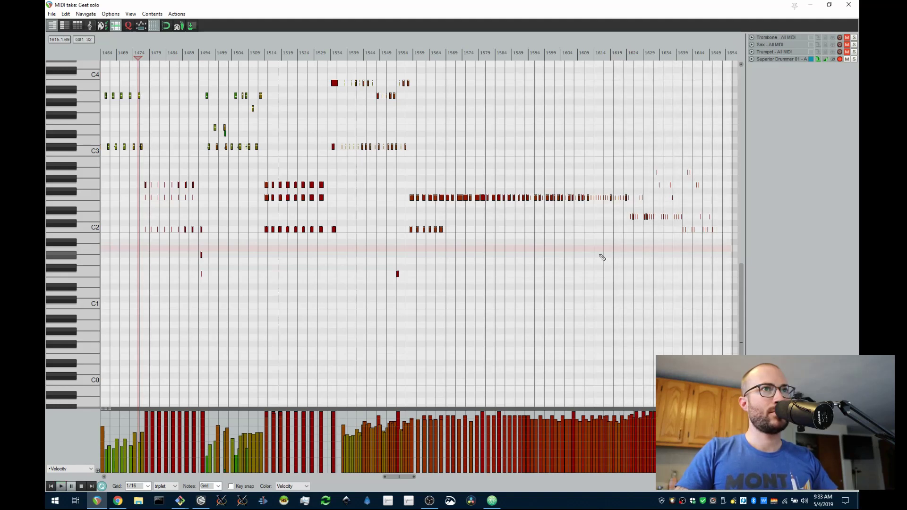
scroll(607, 259, down, 2)
scroll(470, 260, up, 2)
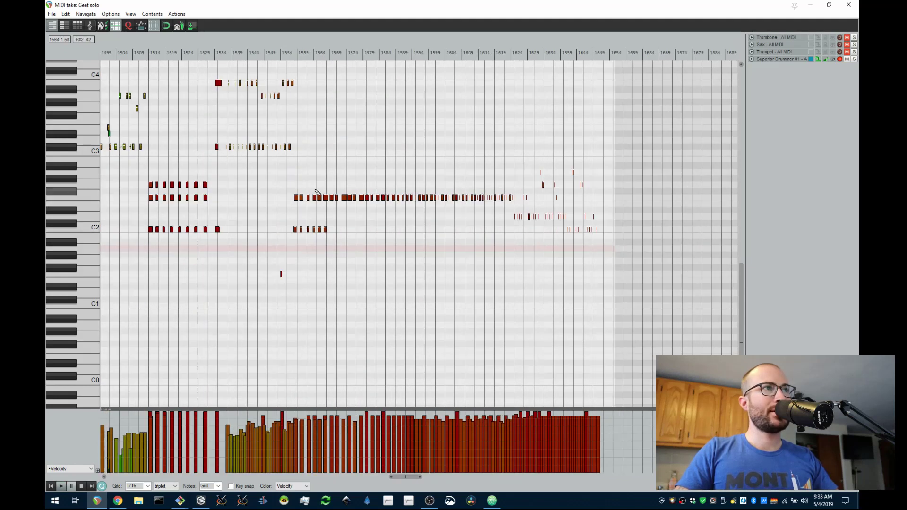
click(293, 175)
scroll(297, 199, up, 2)
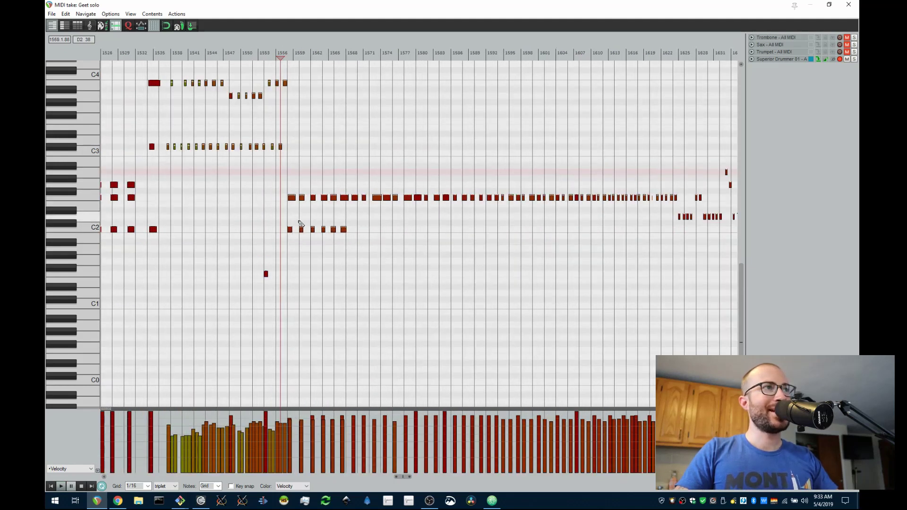
scroll(435, 270, down, 3)
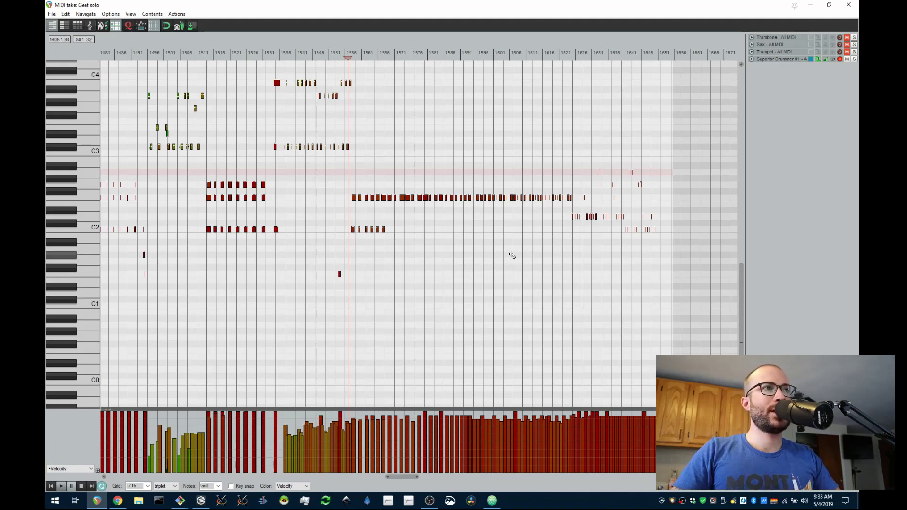
scroll(510, 255, left, 2)
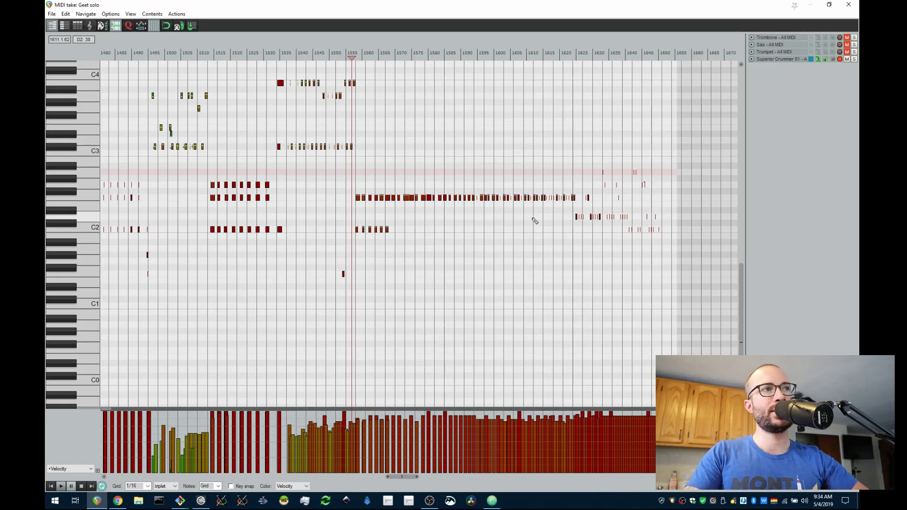
scroll(378, 217, up, 3)
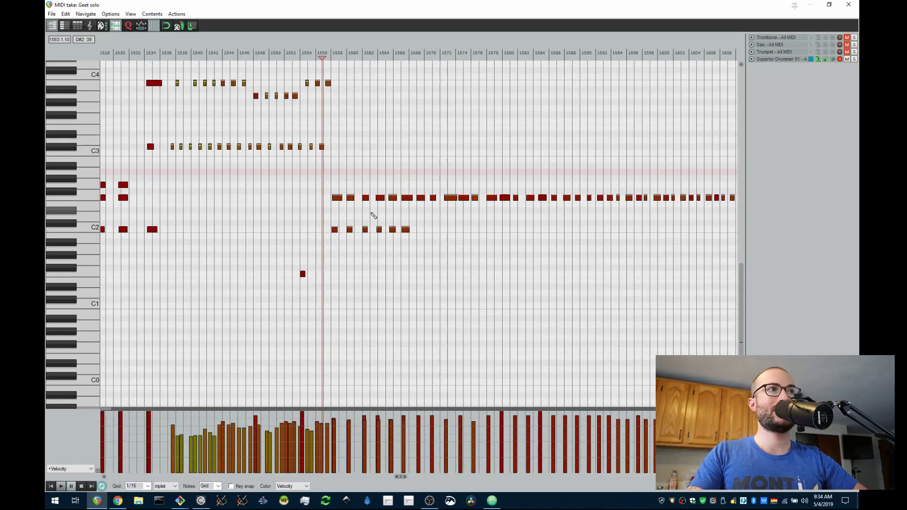
scroll(373, 216, up, 2)
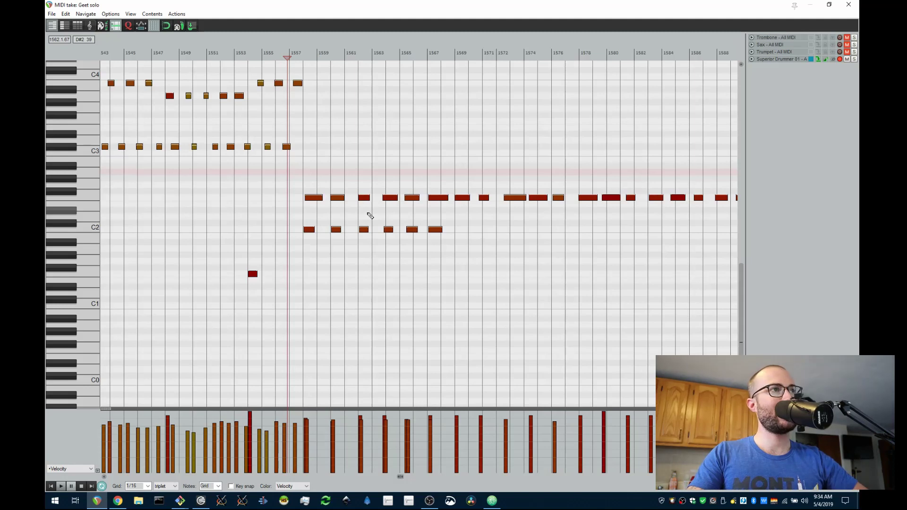
scroll(374, 217, down, 3)
scroll(425, 234, right, 3)
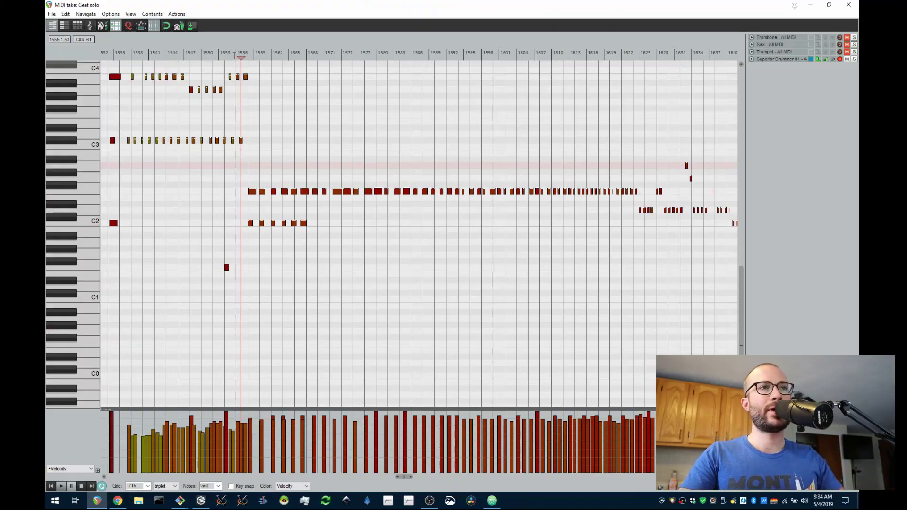
scroll(253, 208, up, 2)
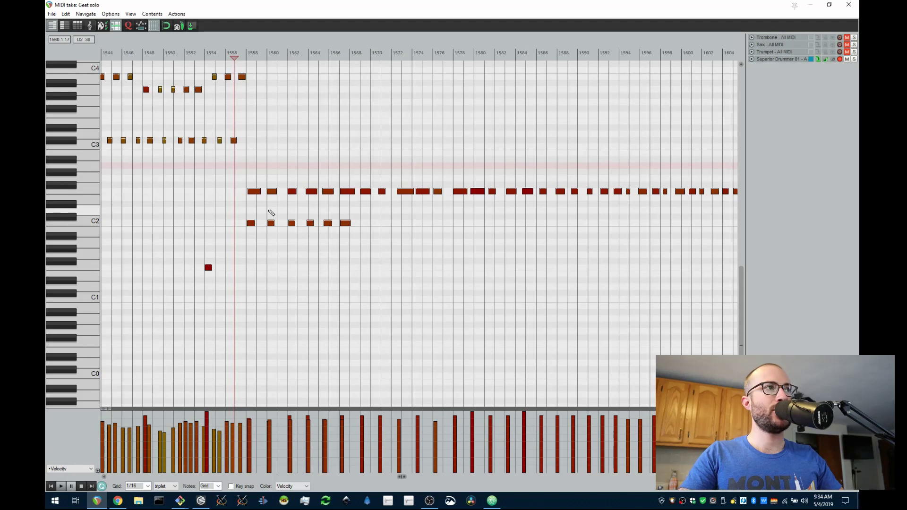
scroll(414, 239, down, 2)
scroll(413, 237, up, 2)
scroll(386, 227, down, 1)
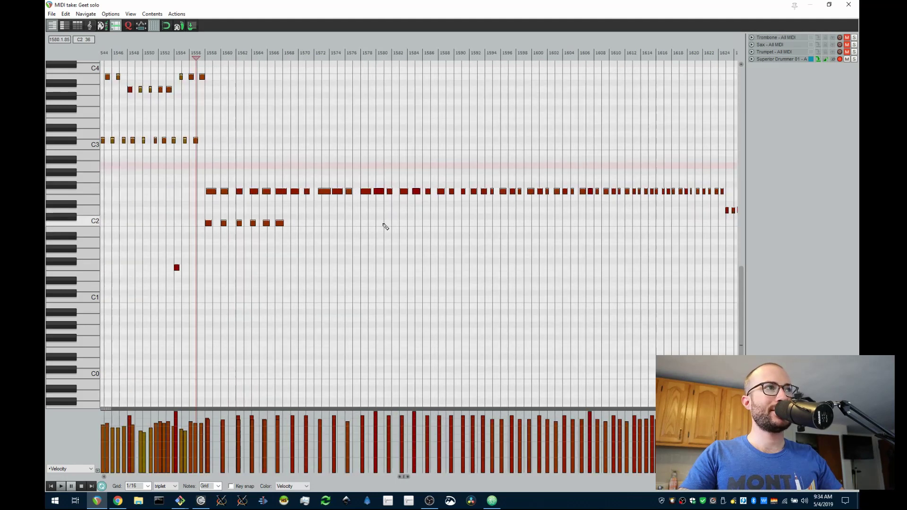
drag(522, 290, 452, 297)
key(space)
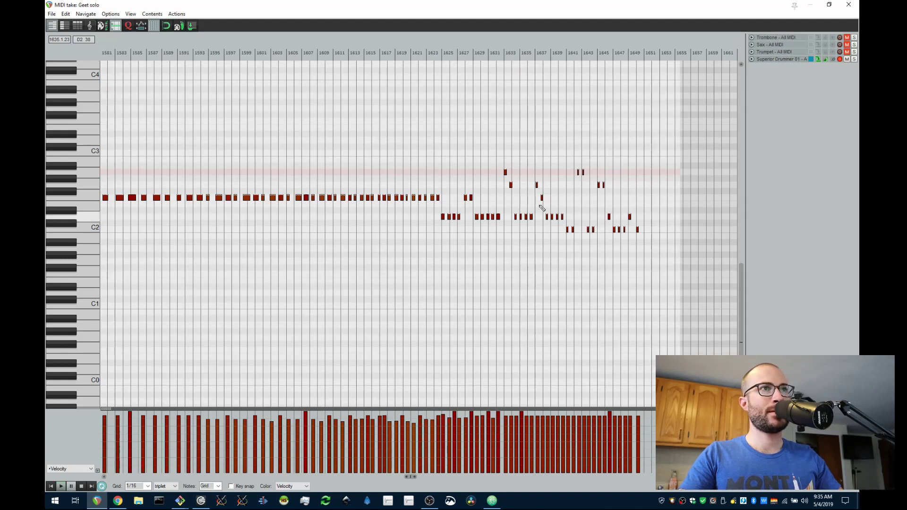
- Zoom and pan the piano roll across the Geet solo drum notes
scroll(557, 233, down, 3)
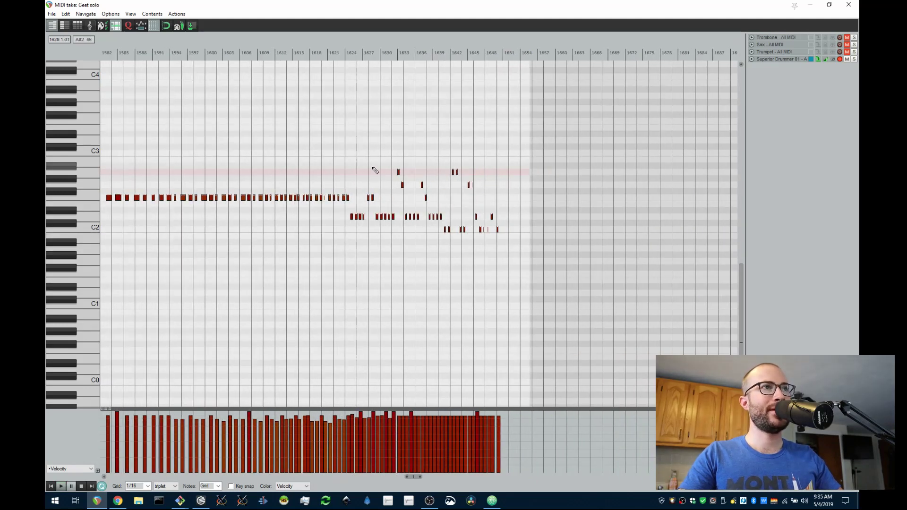
scroll(451, 215, up, 4)
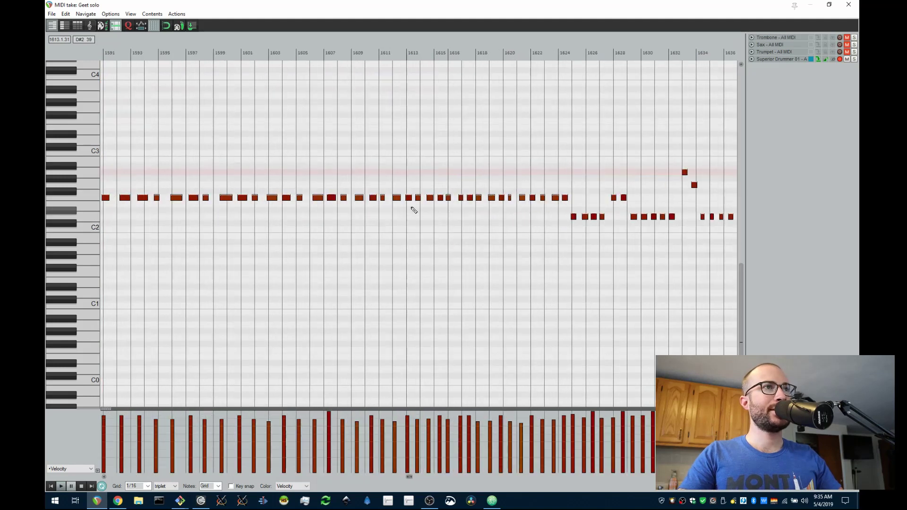
scroll(416, 221, up, 5)
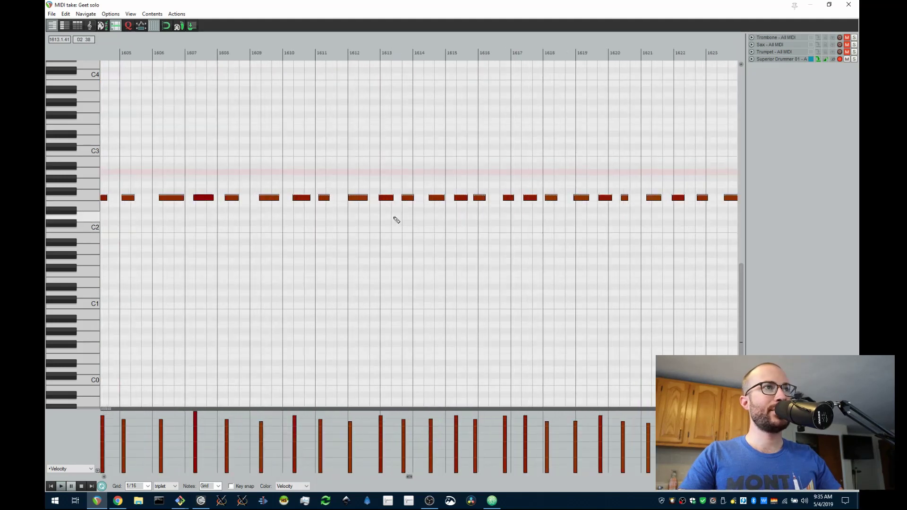
scroll(387, 218, down, 4)
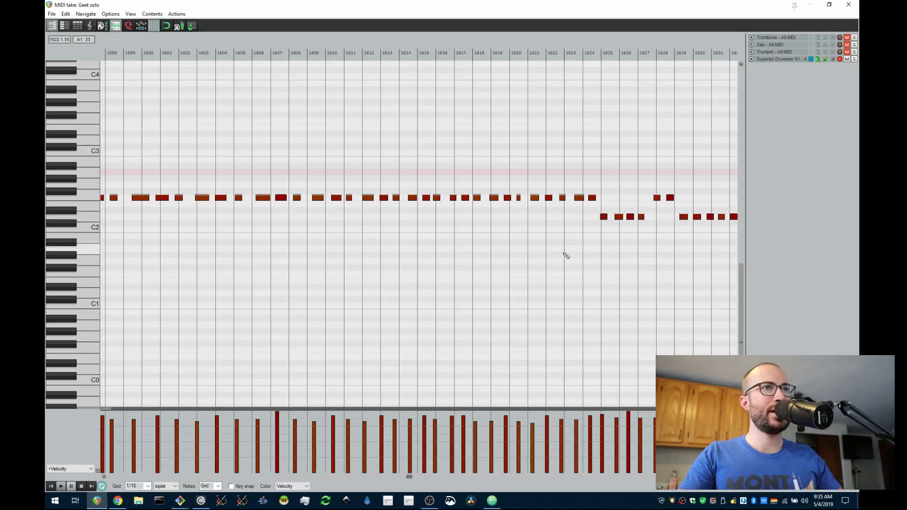
scroll(567, 255, down, 3)
scroll(421, 286, down, 2)
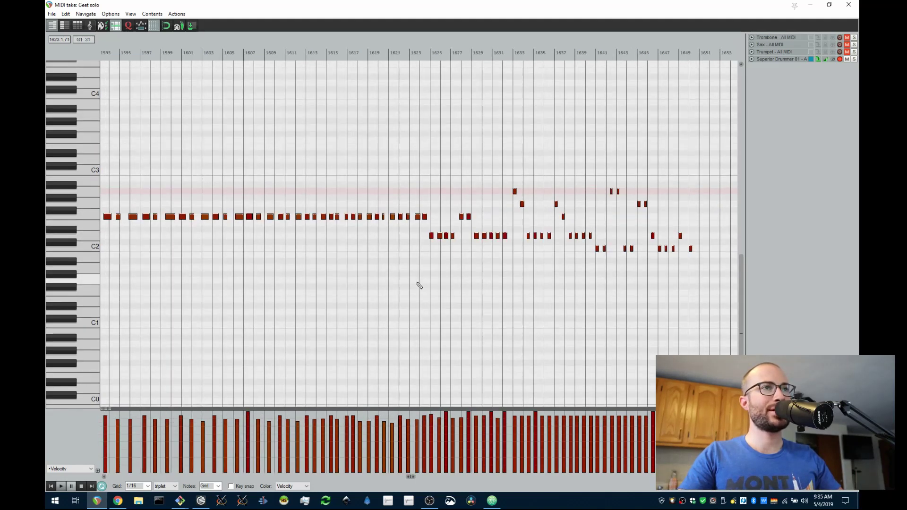
scroll(419, 286, down, 3)
scroll(296, 276, left, 3)
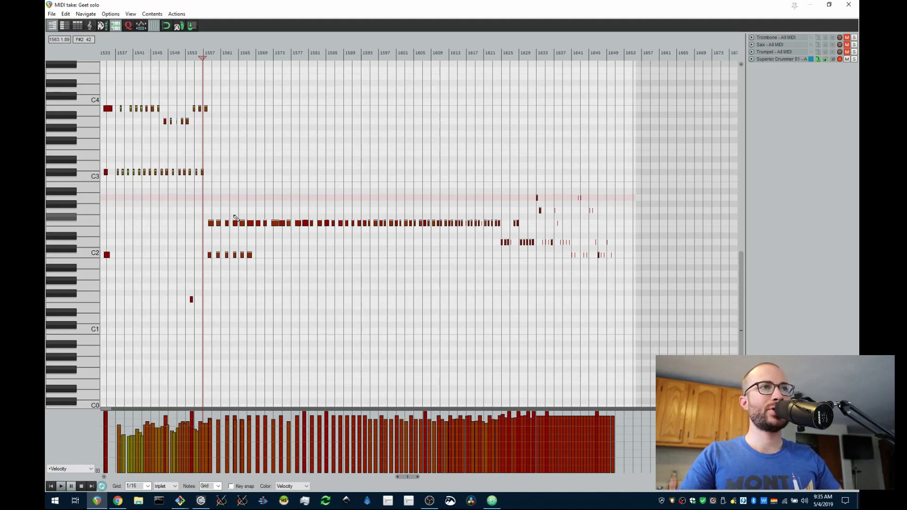
scroll(500, 243, right, 3)
scroll(501, 246, left, 3)
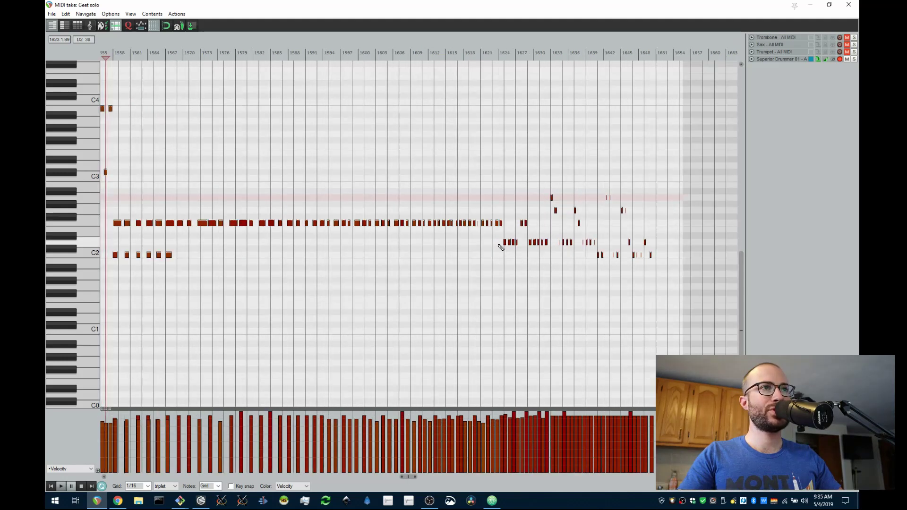
scroll(504, 253, right, 5)
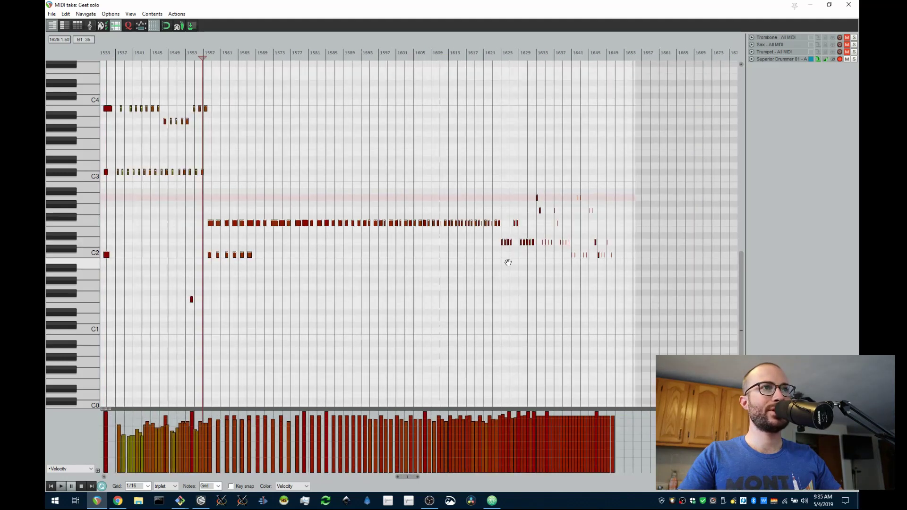
scroll(411, 263, up, 3)
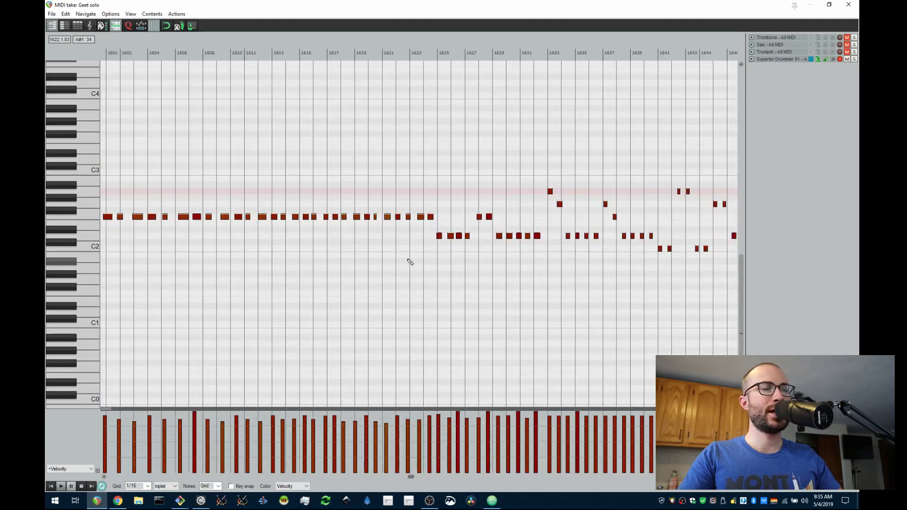
scroll(411, 263, down, 5)
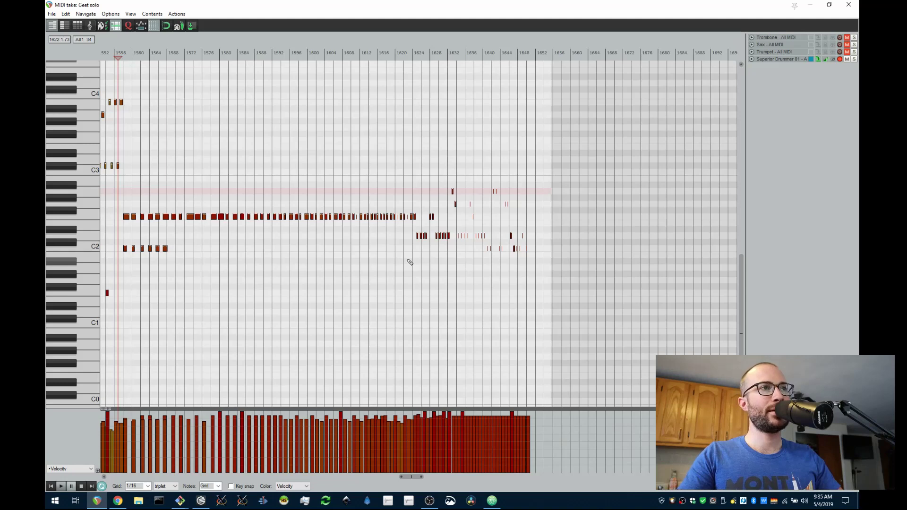
scroll(410, 262, up, 5)
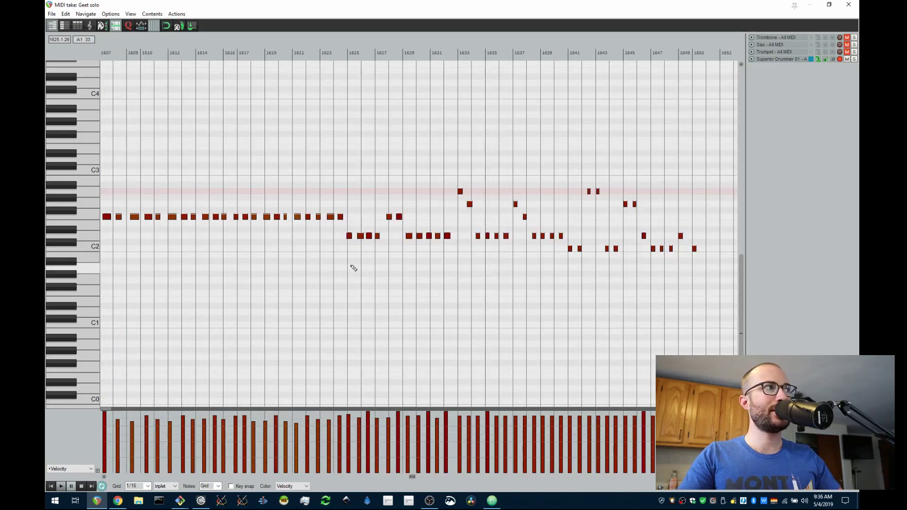
scroll(354, 268, down, 4)
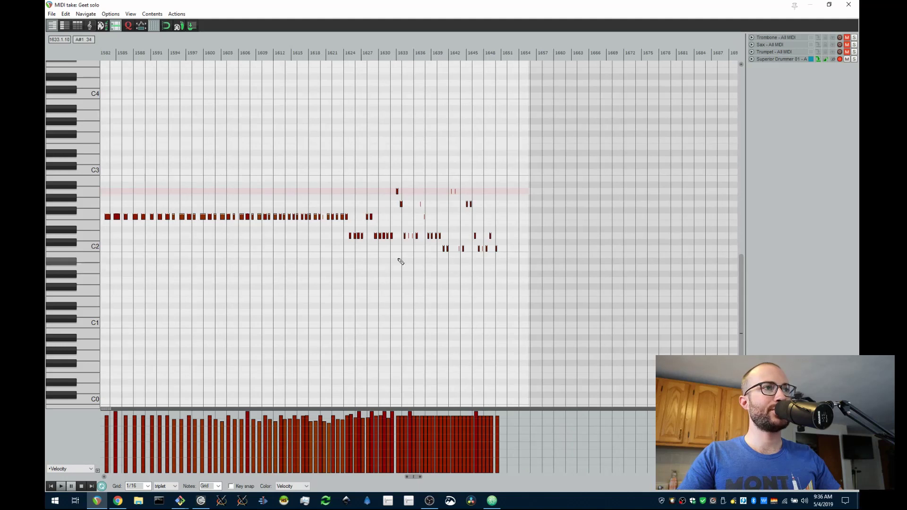
scroll(422, 267, up, 3)
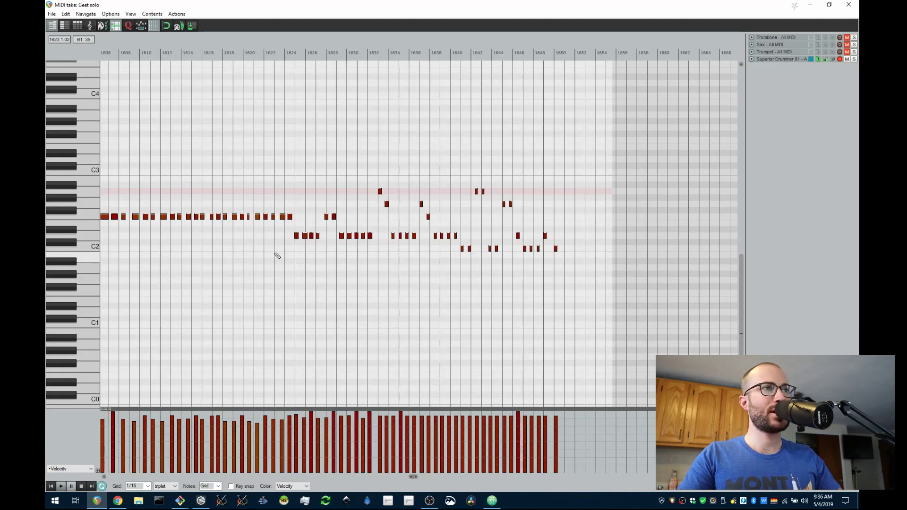
- Play the drums from bar 1624, then close the Geet solo MIDI editor
drag(306, 259, 297, 265)
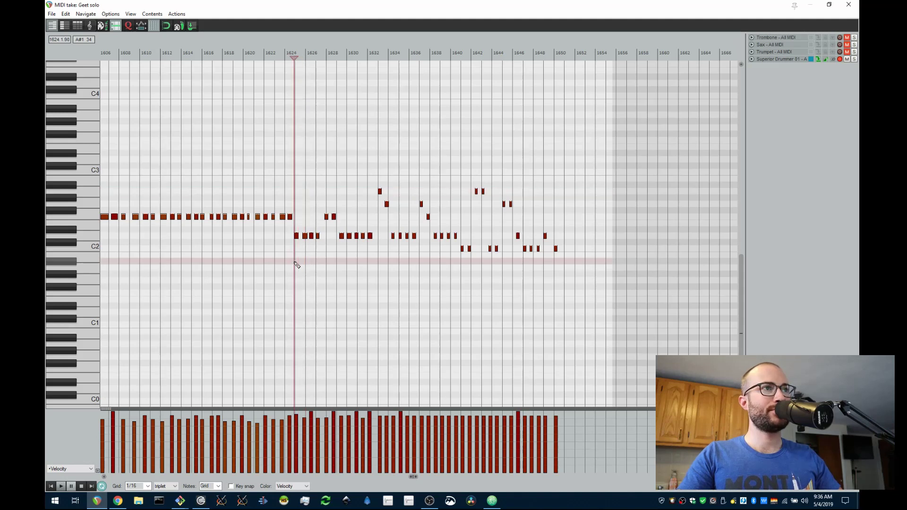
key(space)
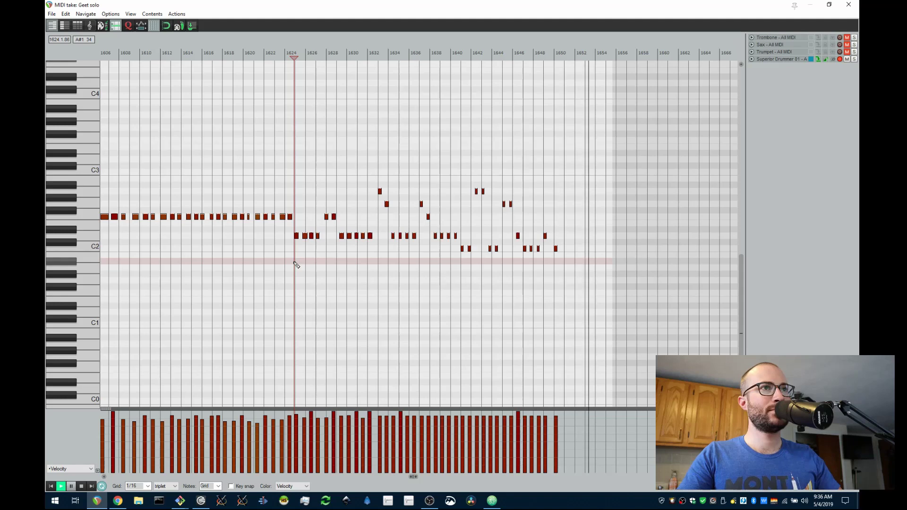
key(space)
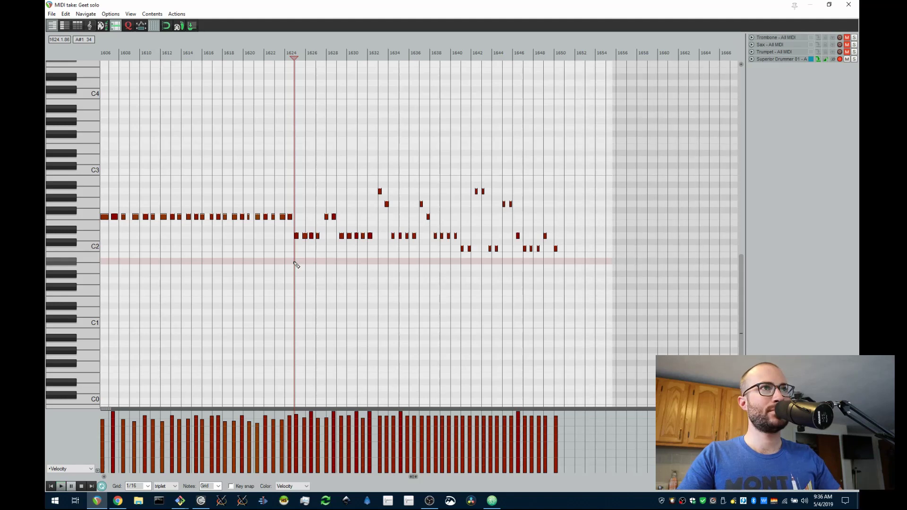
click(848, 4)
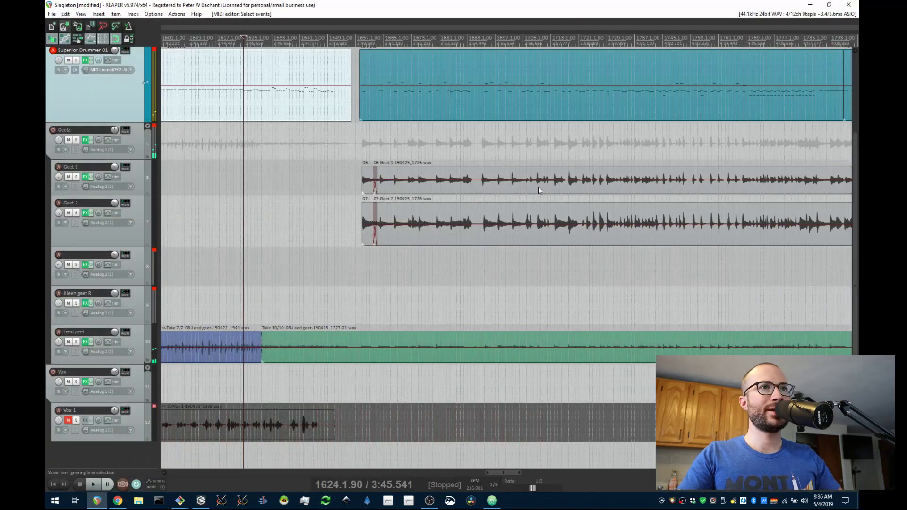
scroll(538, 187, down, 3)
scroll(517, 171, up, 3)
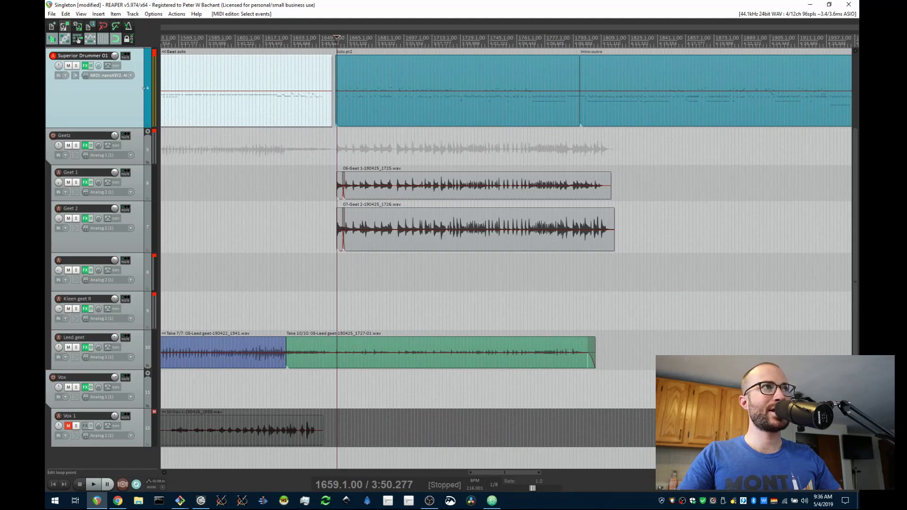
key(Left)
key(space)
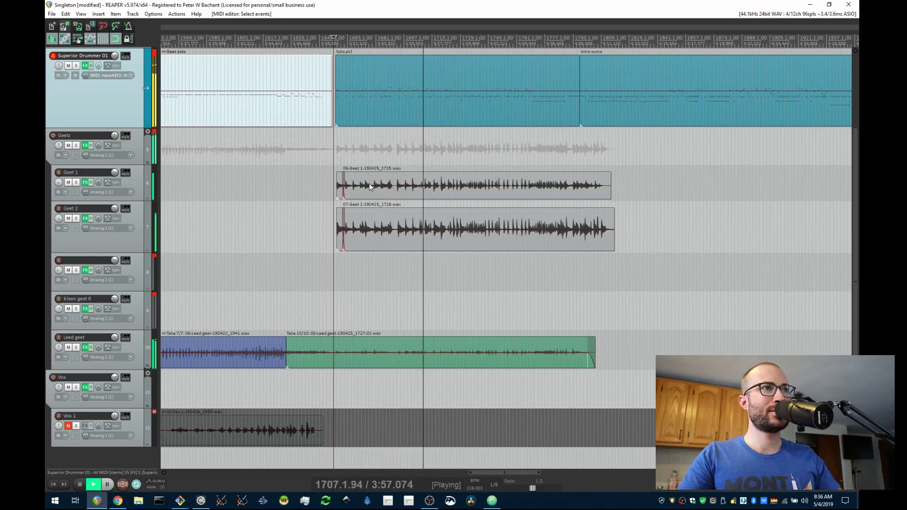
key(space)
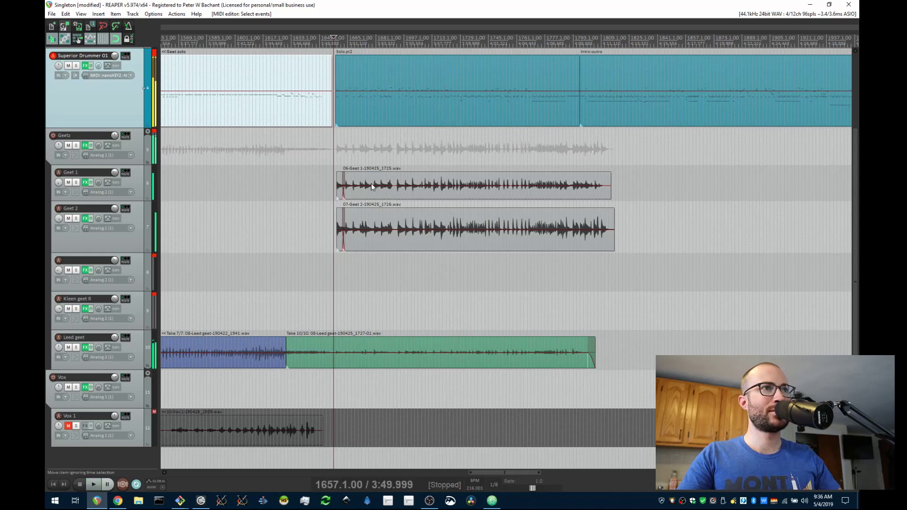
scroll(440, 272, down, 3)
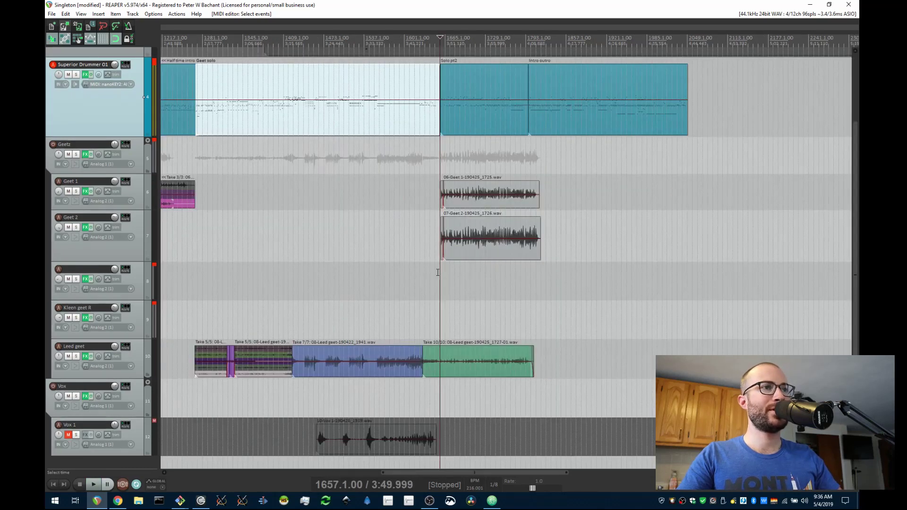
drag(449, 322, 475, 278)
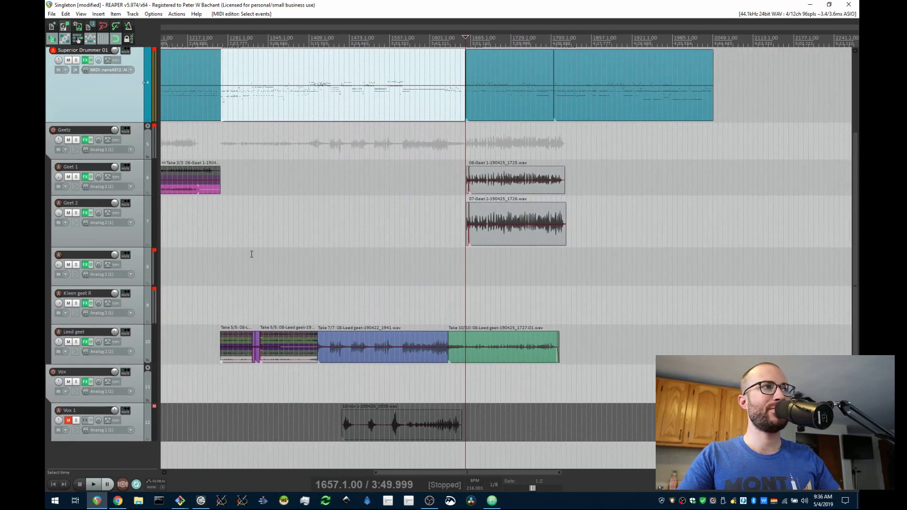
scroll(355, 355, up, 3)
scroll(354, 359, down, 2)
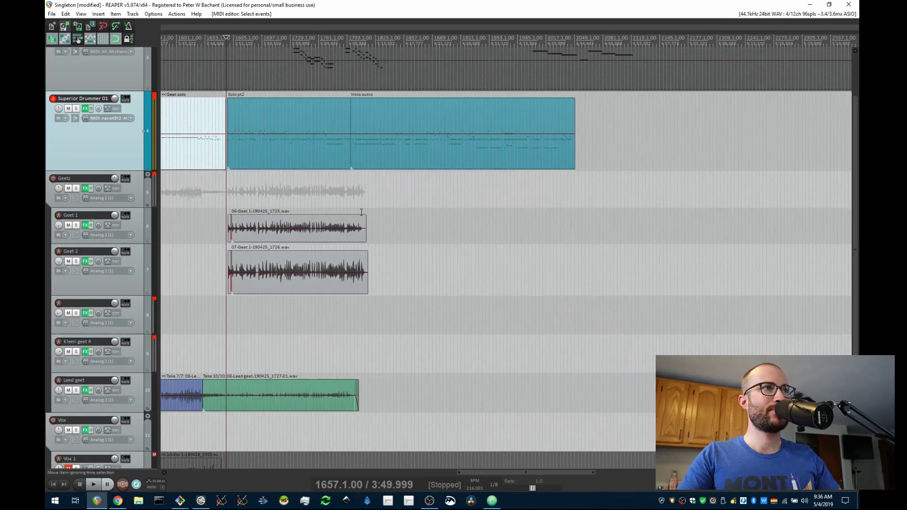
key(])
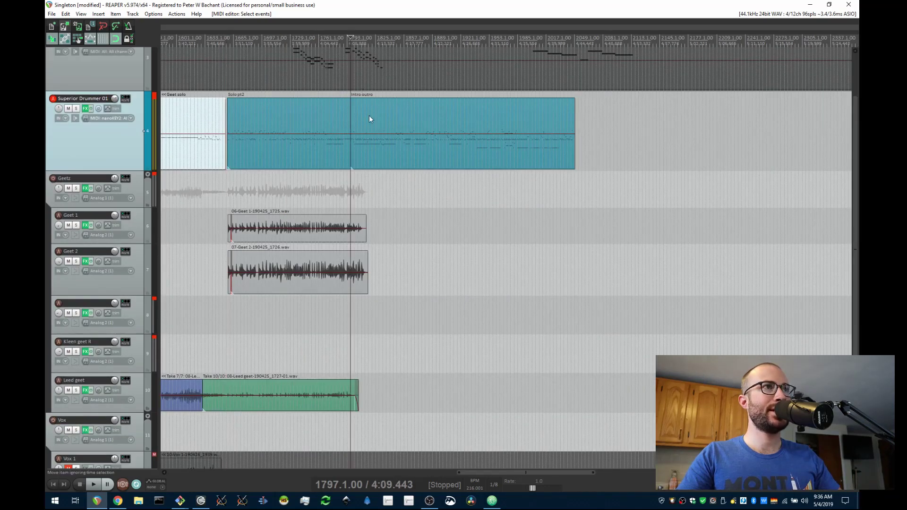
scroll(413, 237, down, 4)
scroll(470, 276, up, 3)
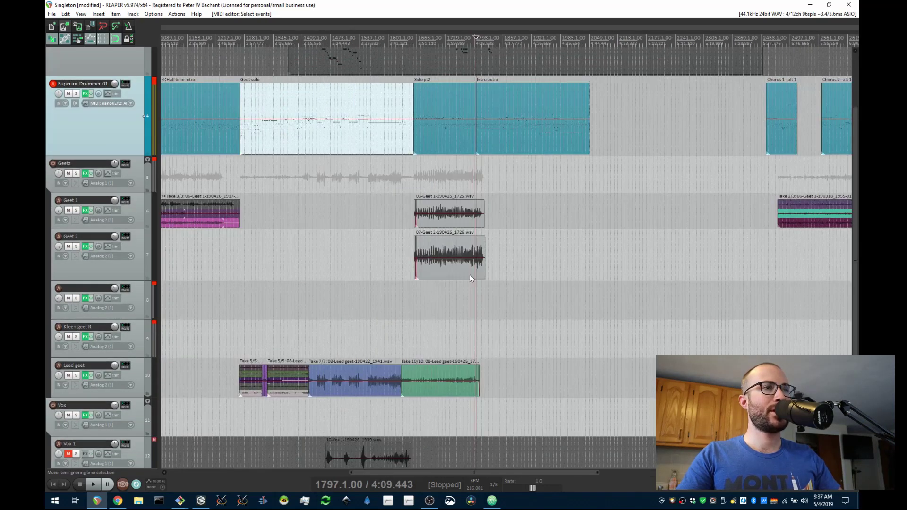
click(593, 40)
scroll(587, 100, up, 3)
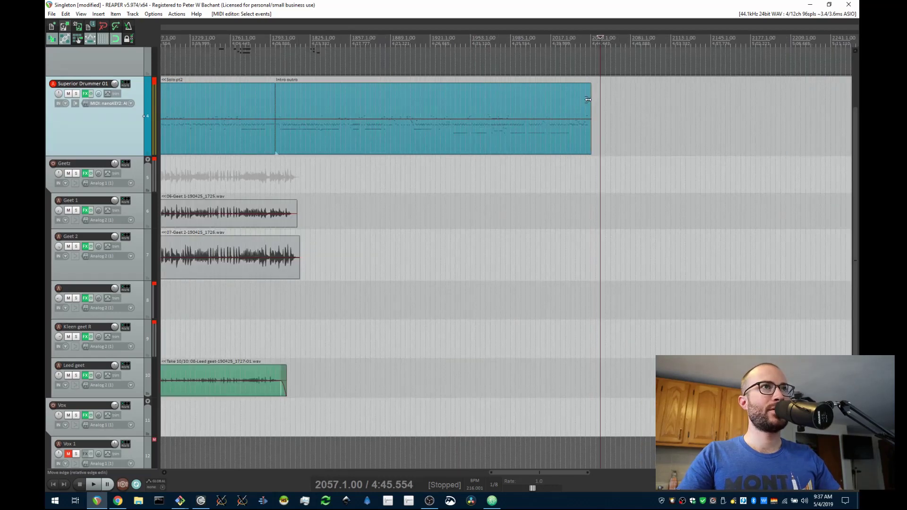
scroll(583, 103, up, 2)
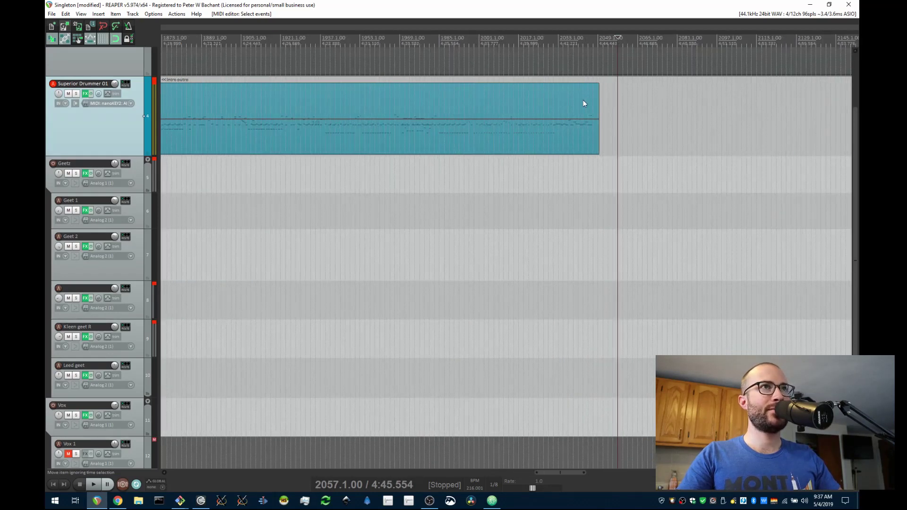
scroll(583, 100, down, 8)
scroll(359, 229, up, 2)
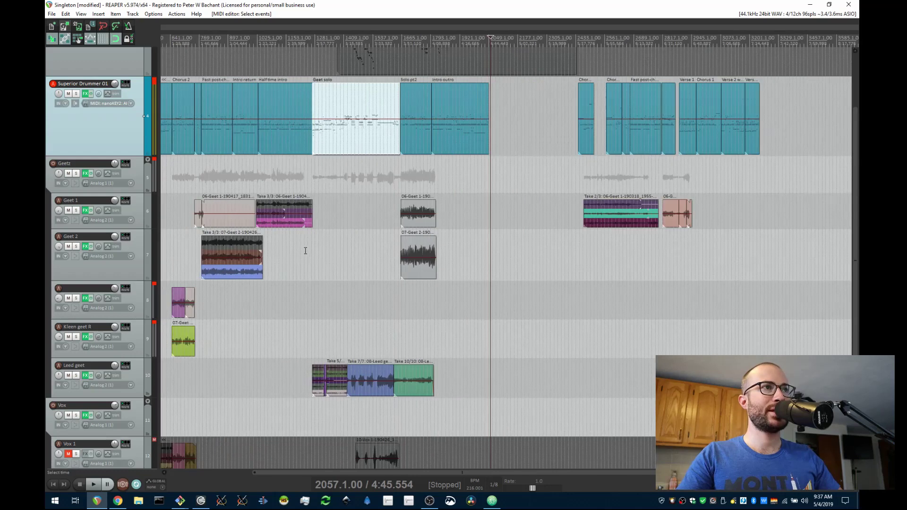
scroll(431, 213, down, 1)
scroll(329, 197, up, 3)
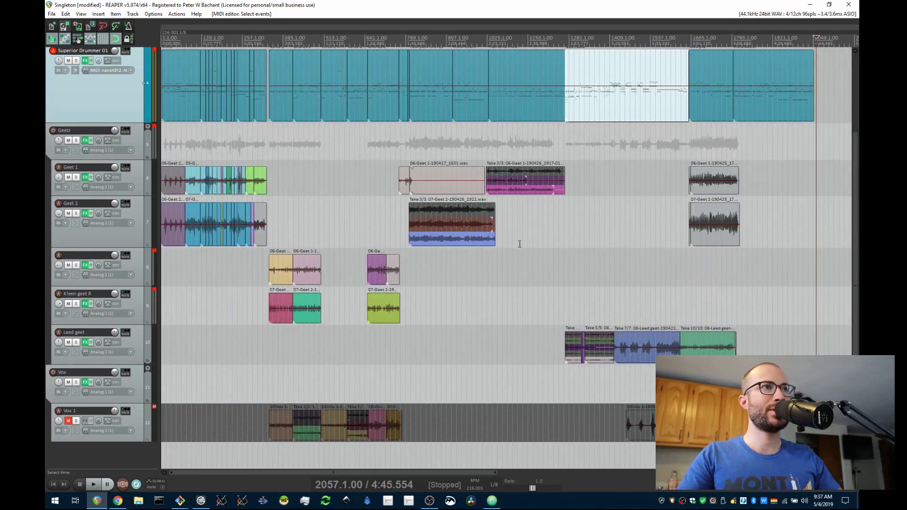
scroll(286, 208, down, 1)
scroll(415, 222, up, 1)
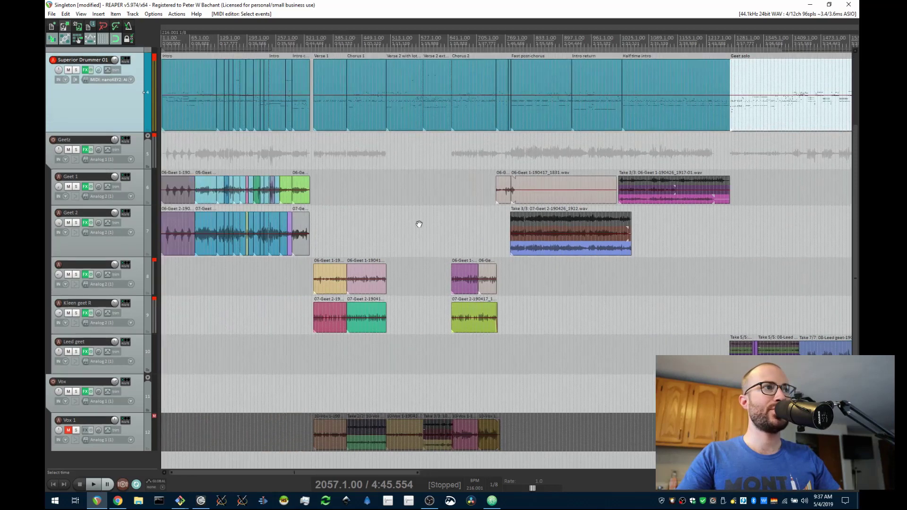
scroll(305, 78, down, 2)
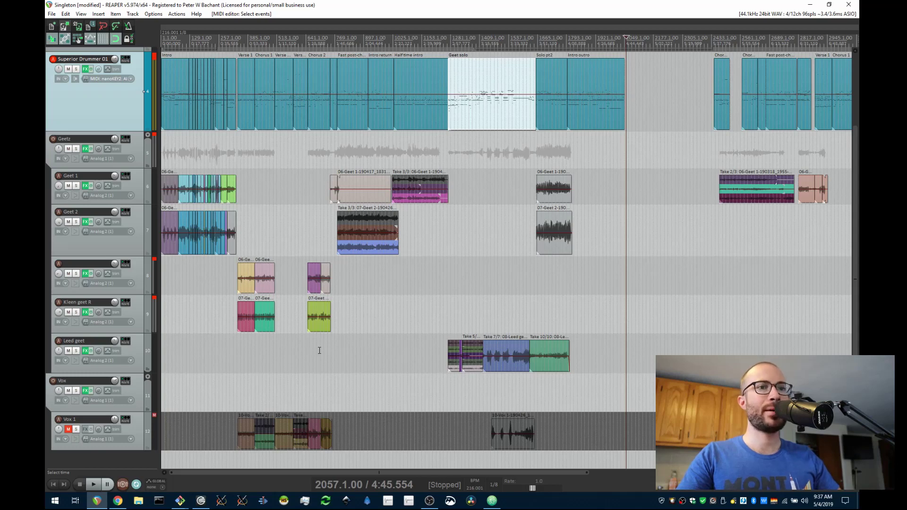
click(386, 264)
scroll(386, 265, up, 3)
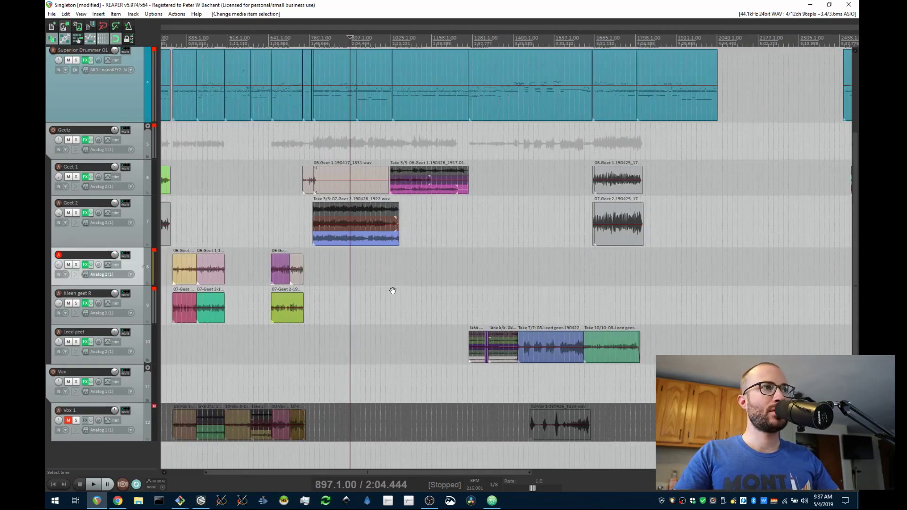
- Play the intro drums from the Geet 1 clip boundary at bar 77, then stop
scroll(392, 291, down, 2)
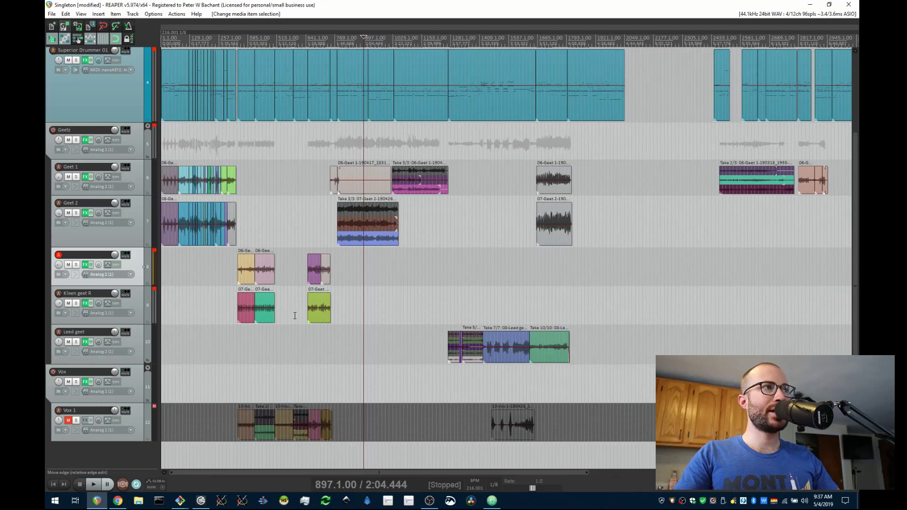
scroll(237, 337, up, 5)
scroll(441, 300, down, 2)
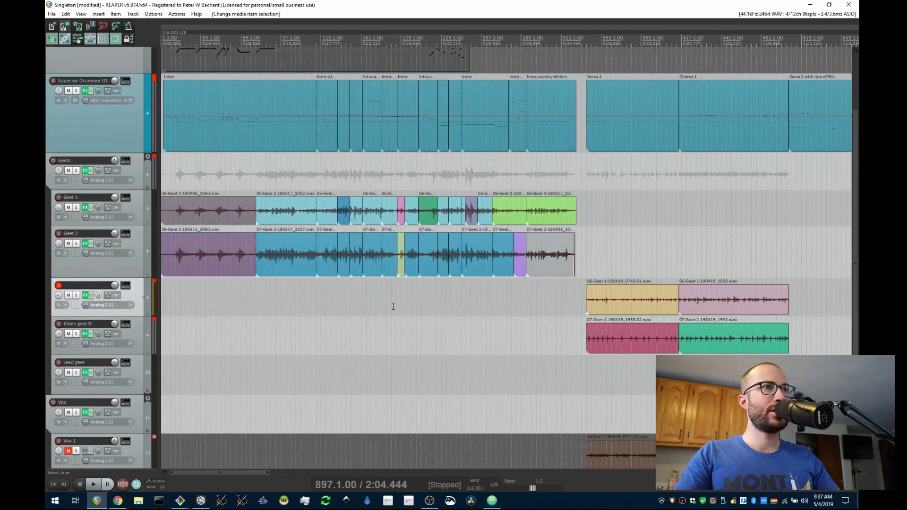
click(251, 194)
scroll(259, 223, up, 2)
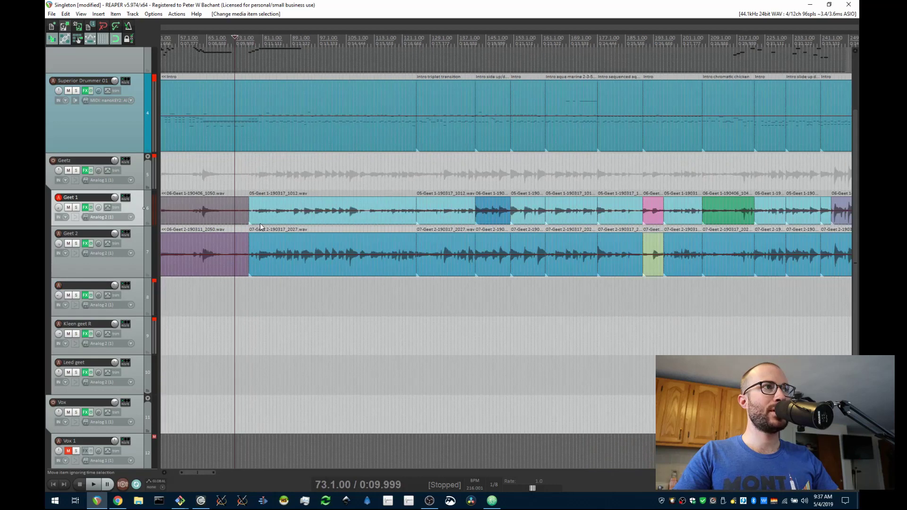
click(248, 194)
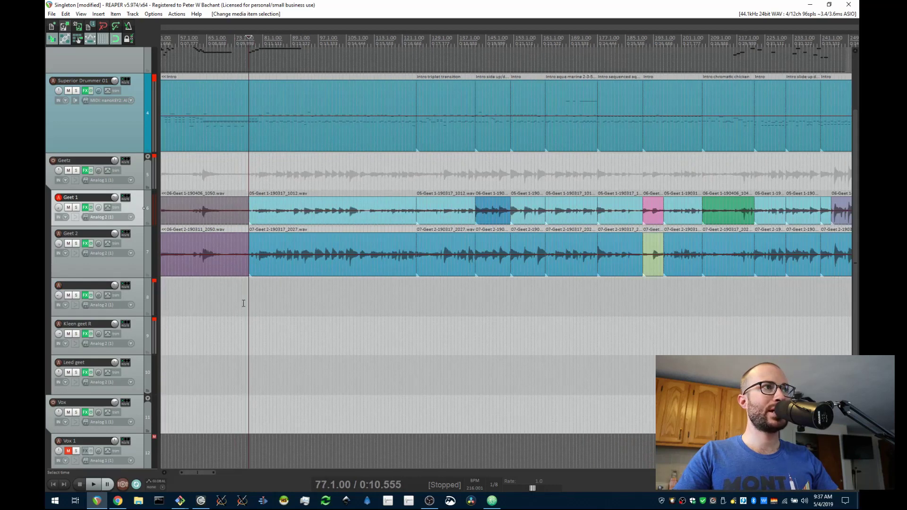
key(space)
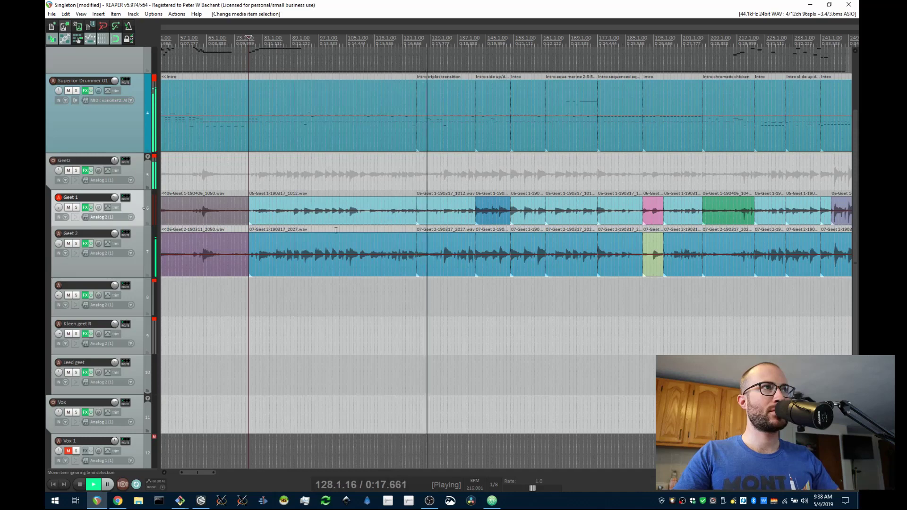
scroll(346, 238, up, 3)
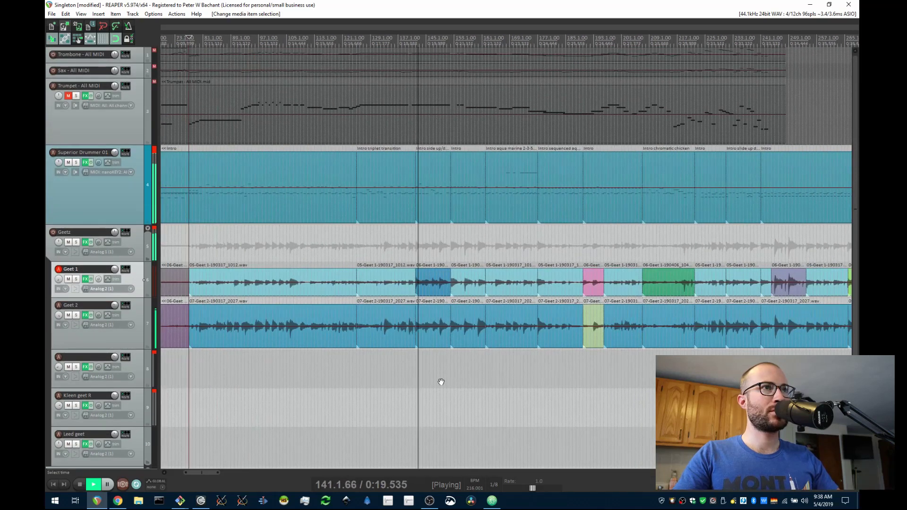
key(space)
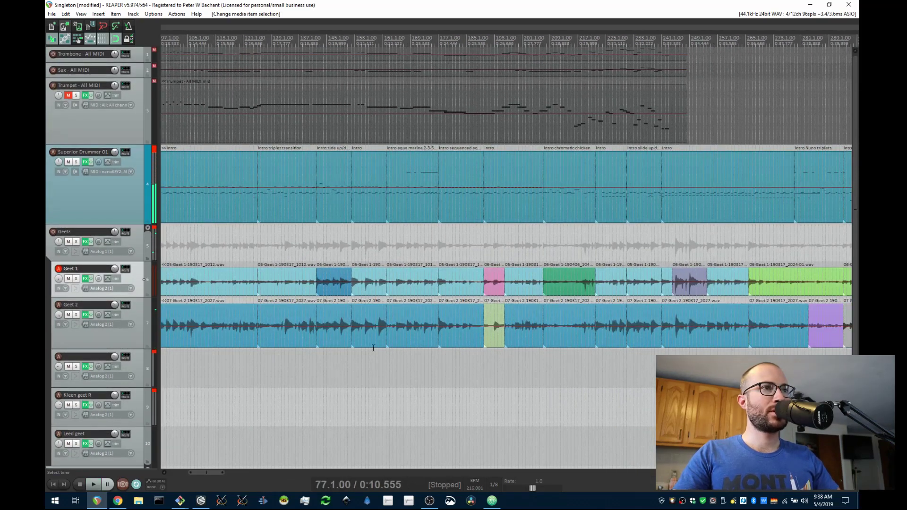
scroll(373, 379, down, 2)
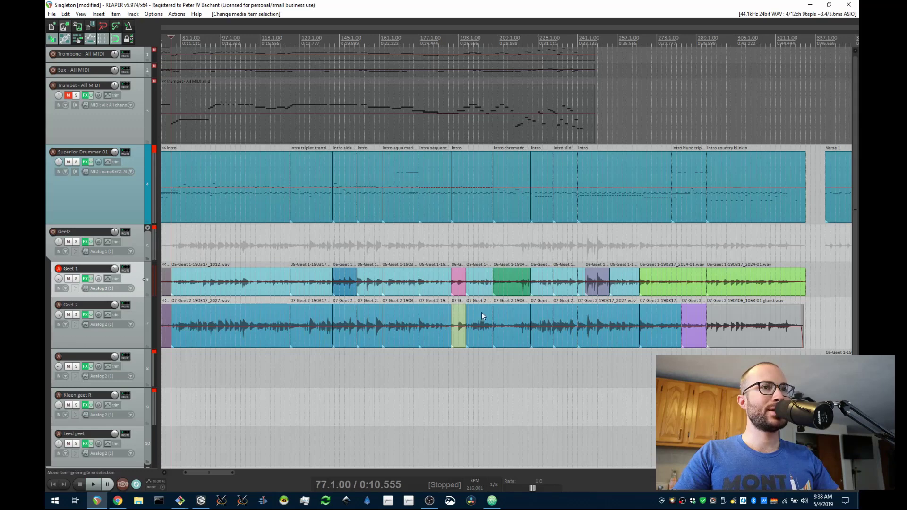
scroll(436, 291, up, 3)
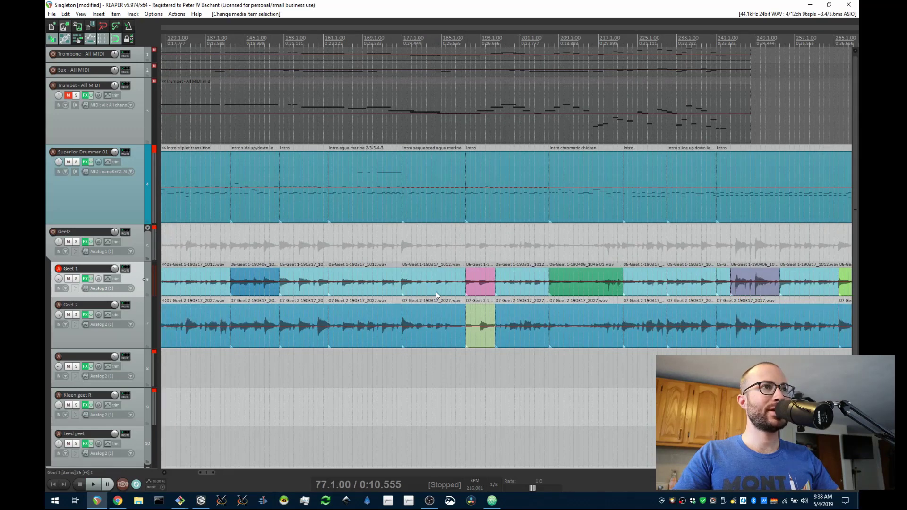
scroll(477, 256, left, 3)
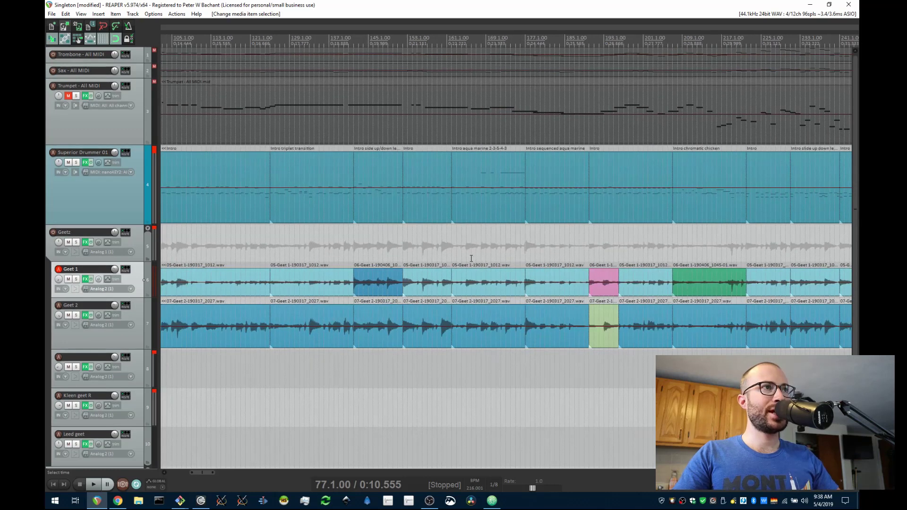
- Play the Intro triplet transition from bar 125 several times
scroll(374, 276, up, 2)
scroll(373, 276, down, 1)
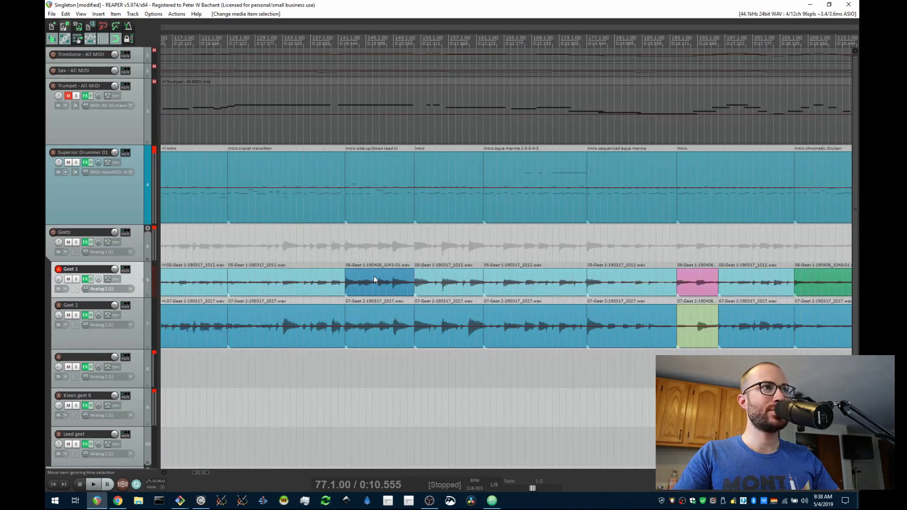
scroll(271, 249, up, 2)
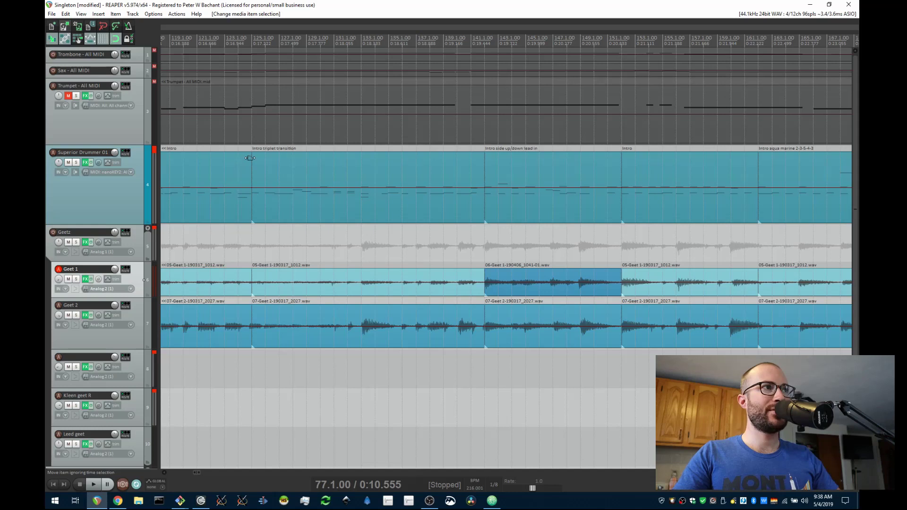
click(250, 157)
key(space)
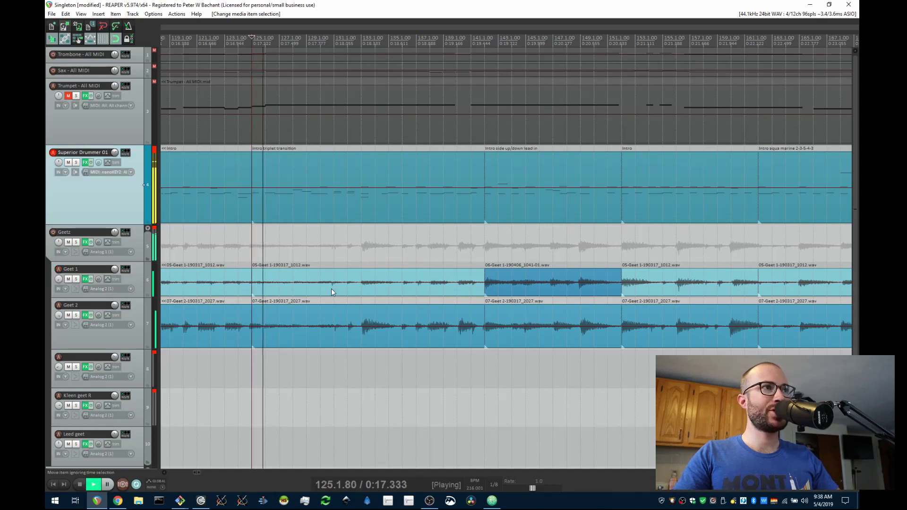
key(space)
key(space)
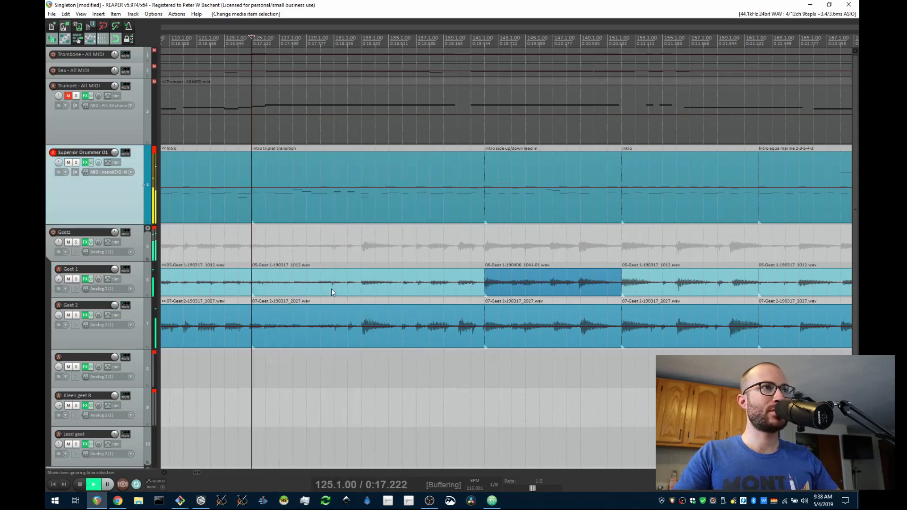
key(space)
key(space)
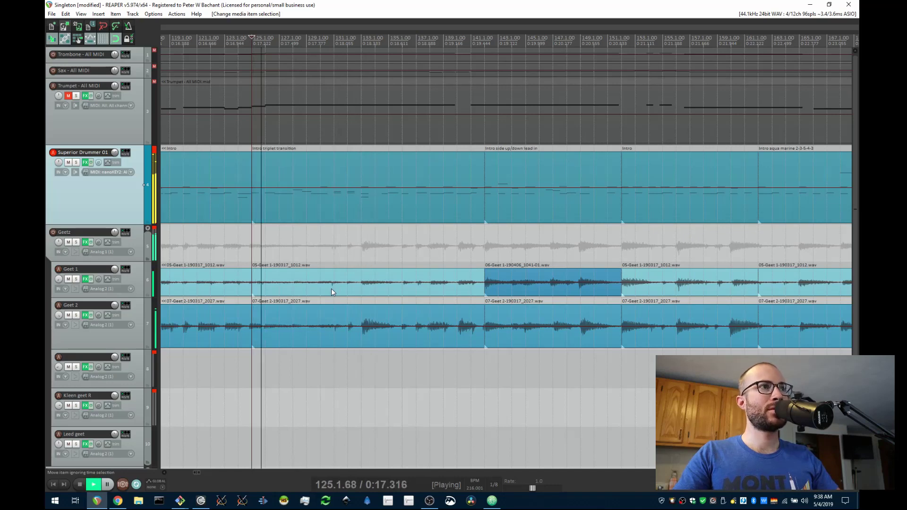
key(space)
- Play the Intro side up/down lead in from bar 142, then bring the later intro sections into view
scroll(399, 227, down, 2)
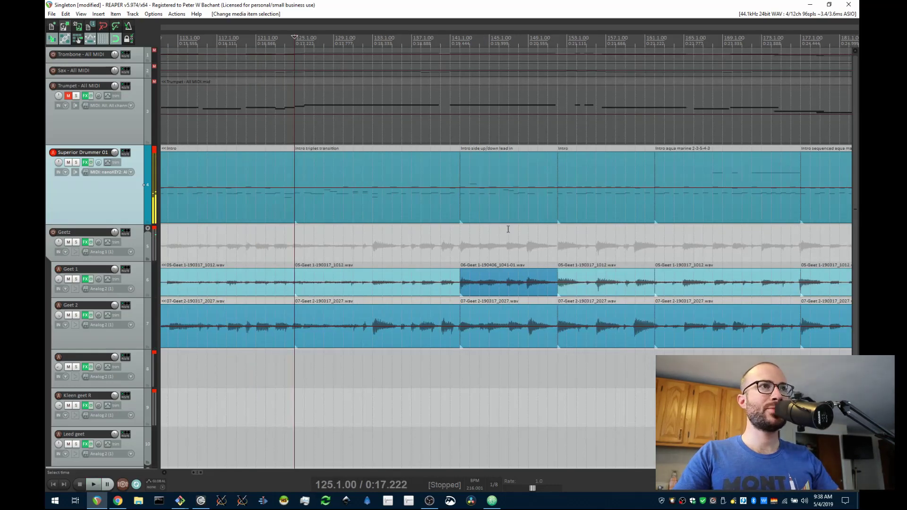
scroll(508, 229, up, 2)
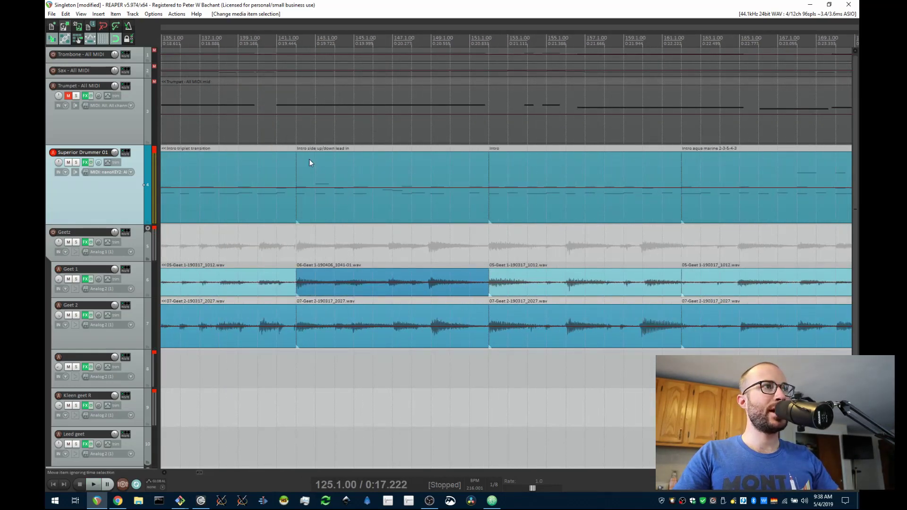
click(436, 283)
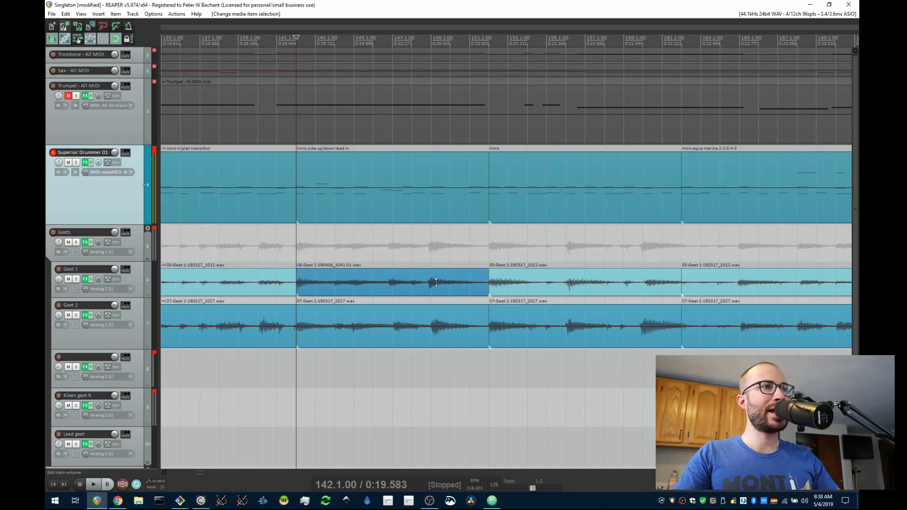
key(space)
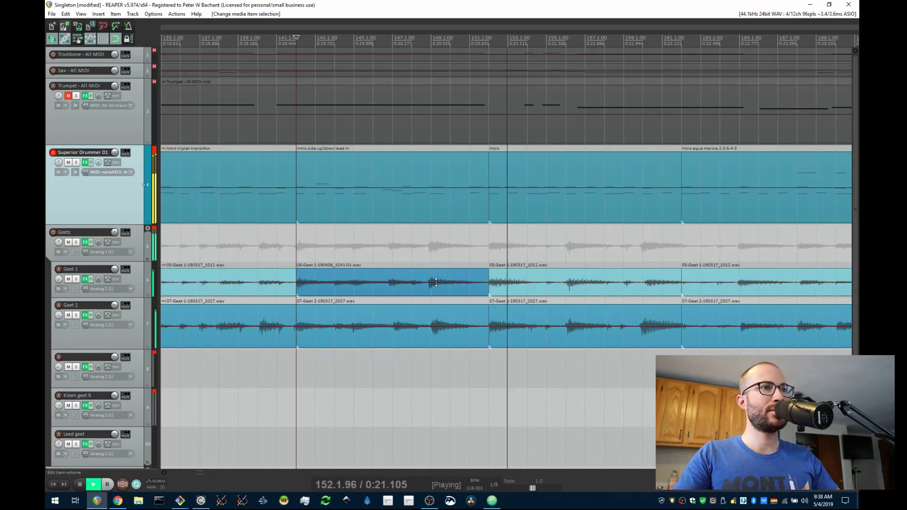
key(space)
scroll(437, 250, down, 5)
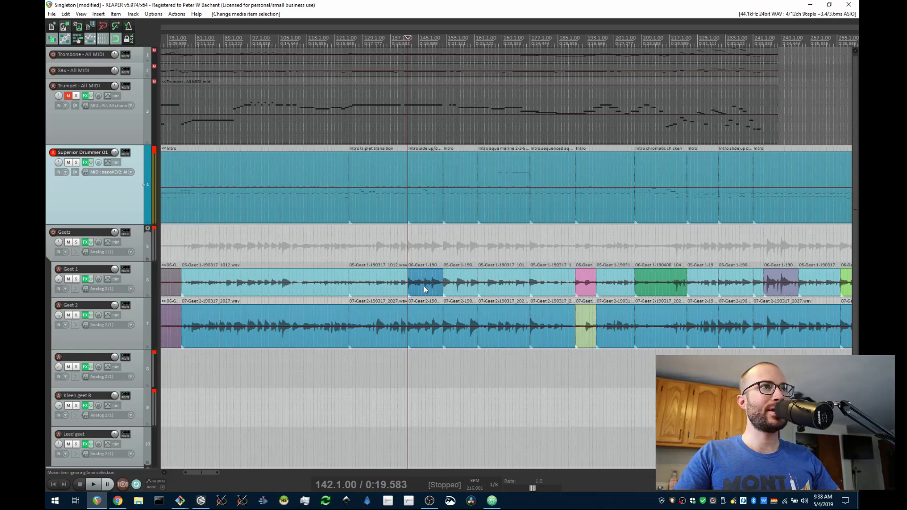
scroll(466, 287, down, 3)
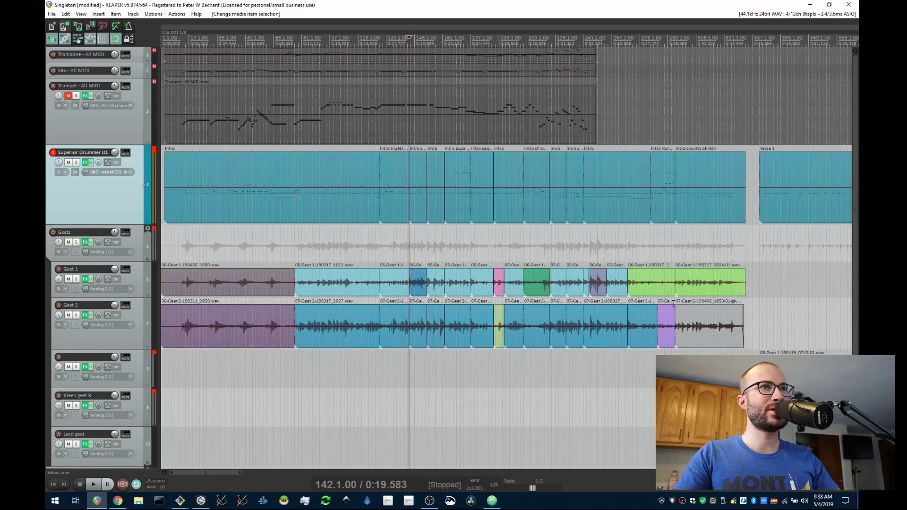
drag(674, 304, 335, 291)
- Play the Intro Nuno triplets from bar 279, then zoom out to show the whole intro
scroll(439, 217, up, 4)
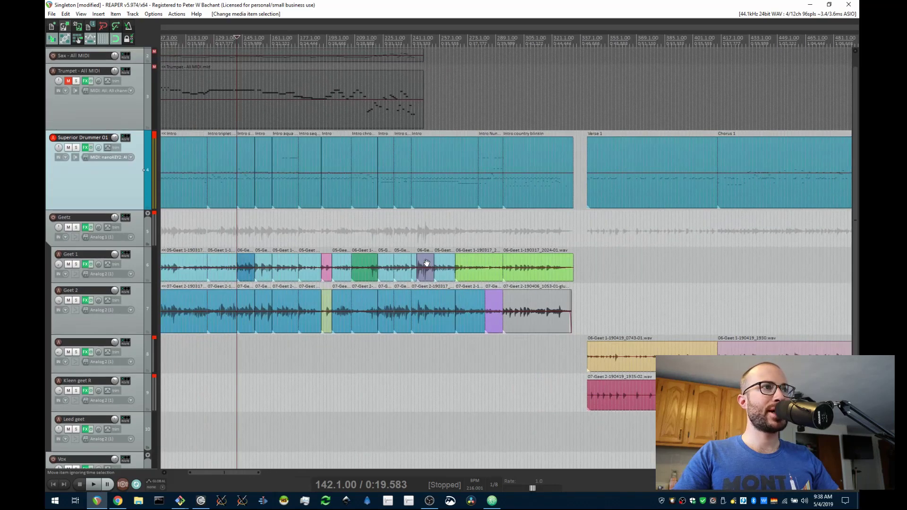
click(500, 160)
key(space)
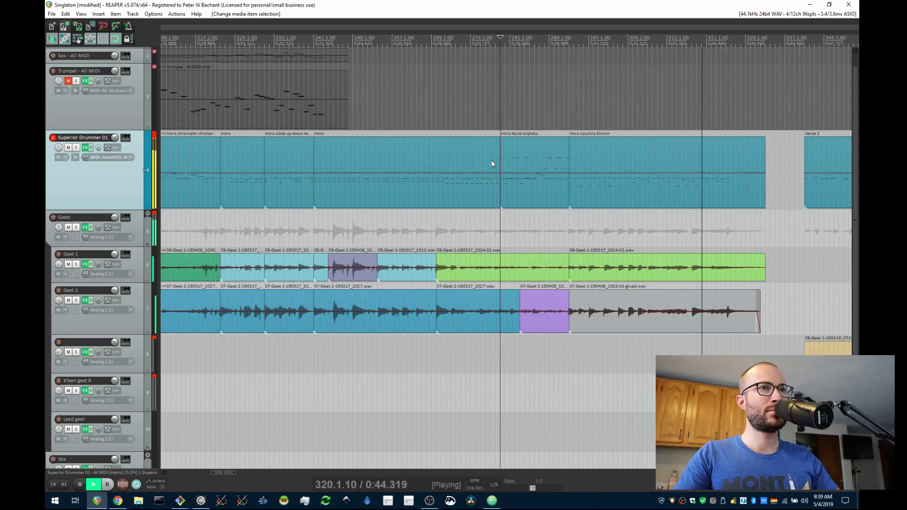
key(space)
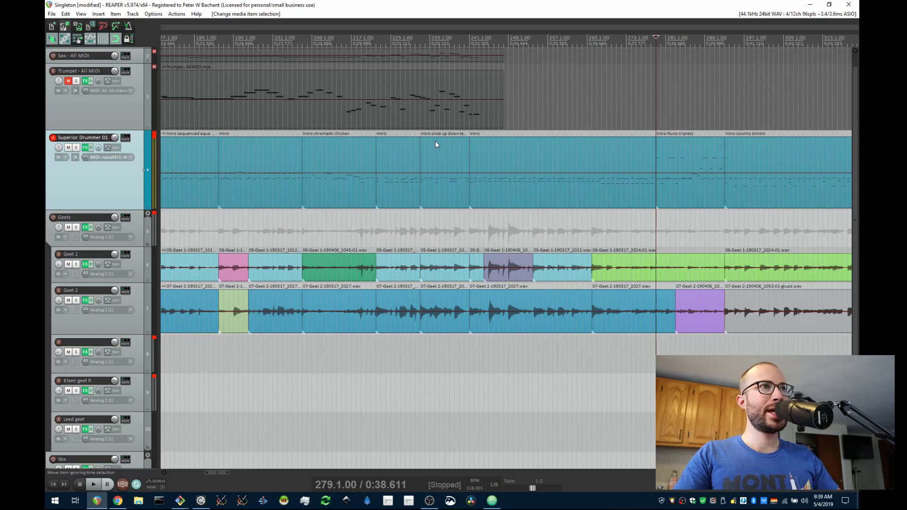
key(minus)
key(minus)
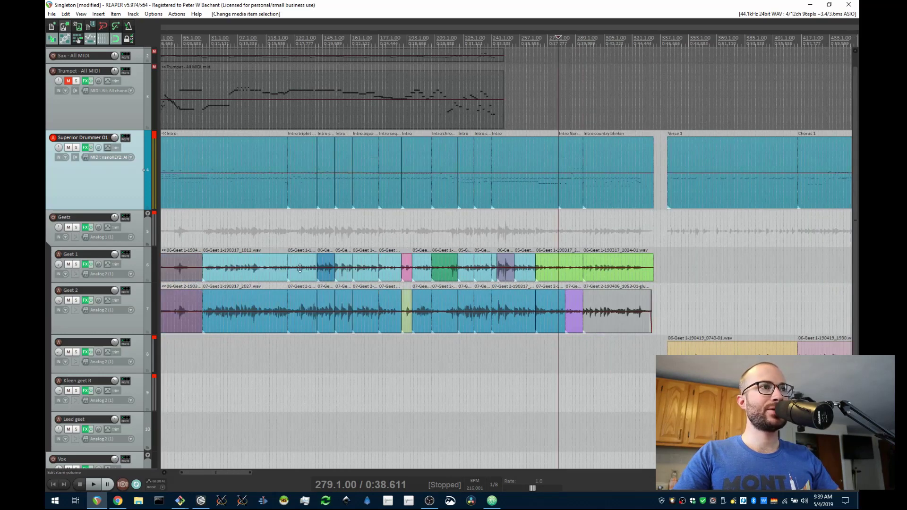